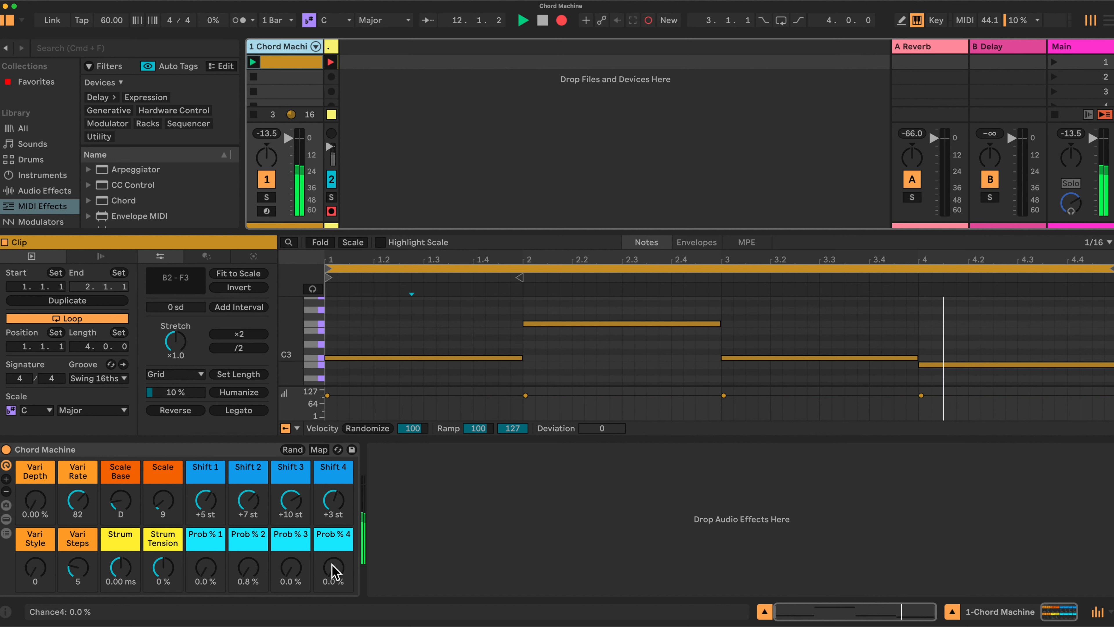
# - Raise the Prob % 4 and Prob % 2 macros to 100 %, raise Prob % 3, and set Vari Depth to 0.88 %
pyautogui.moveTo(335, 571); pyautogui.dragTo(334, 525)
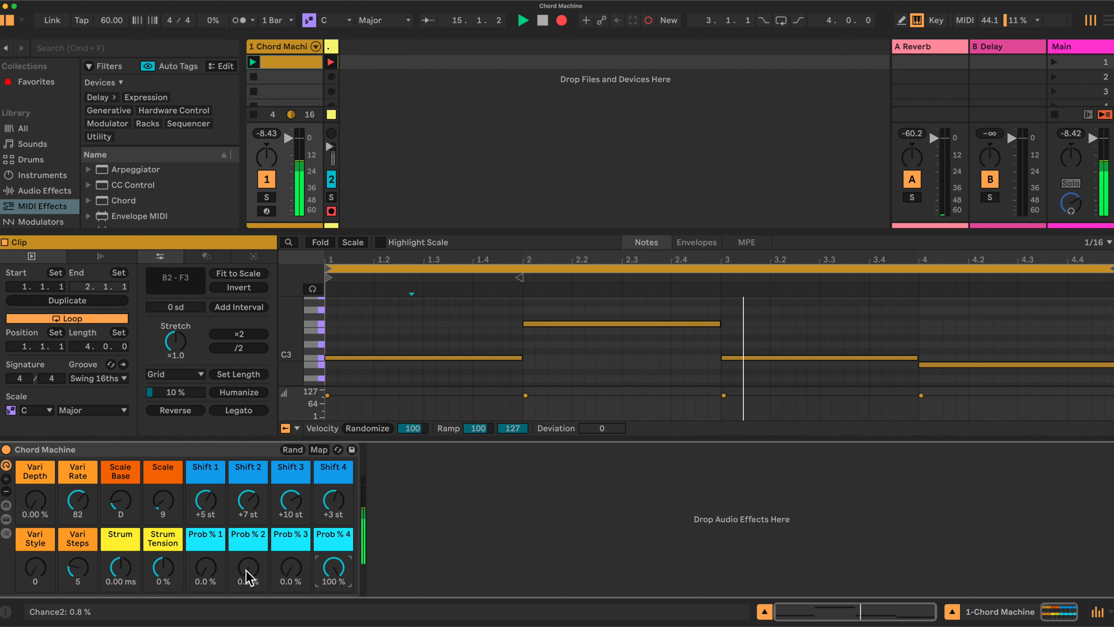
pyautogui.moveTo(248, 575); pyautogui.dragTo(248, 531)
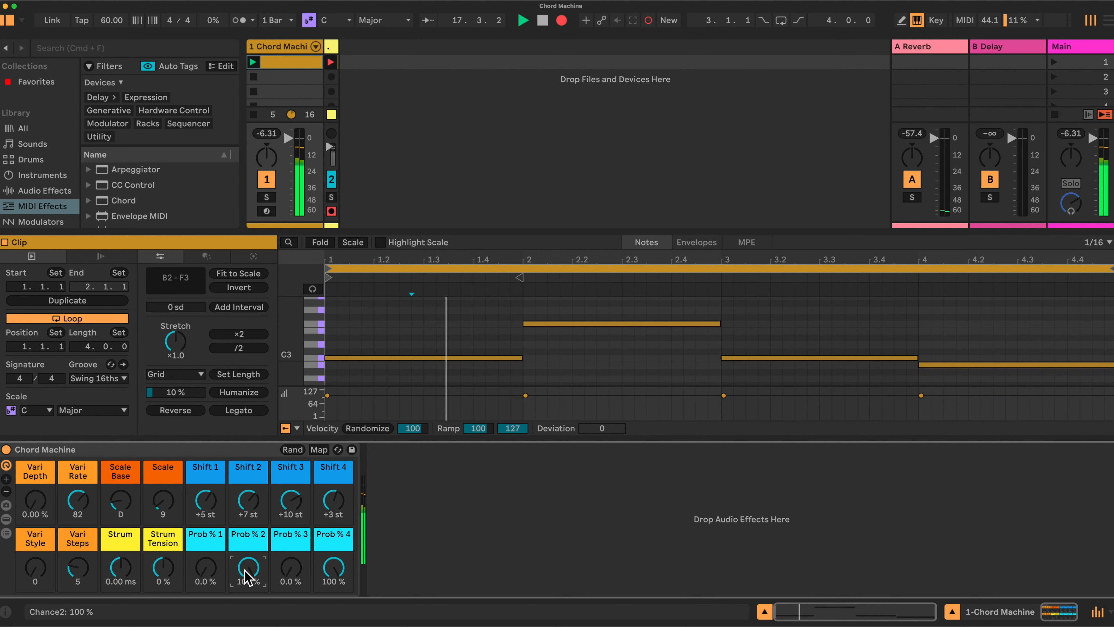
pyautogui.moveTo(35, 510); pyautogui.dragTo(35, 505)
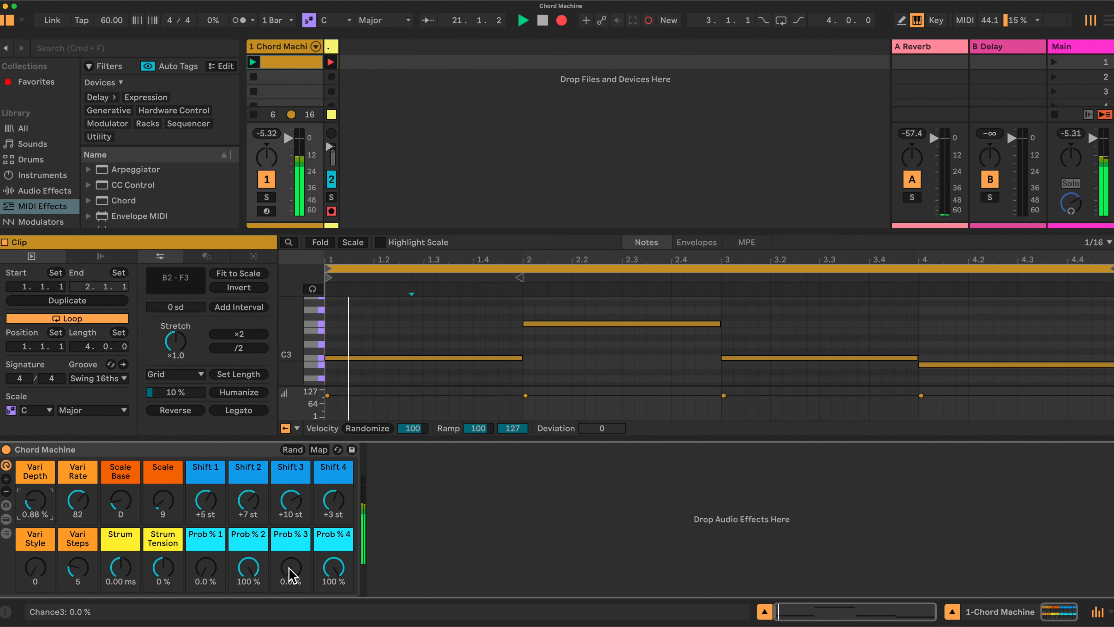
pyautogui.moveTo(290, 574); pyautogui.dragTo(290, 532)
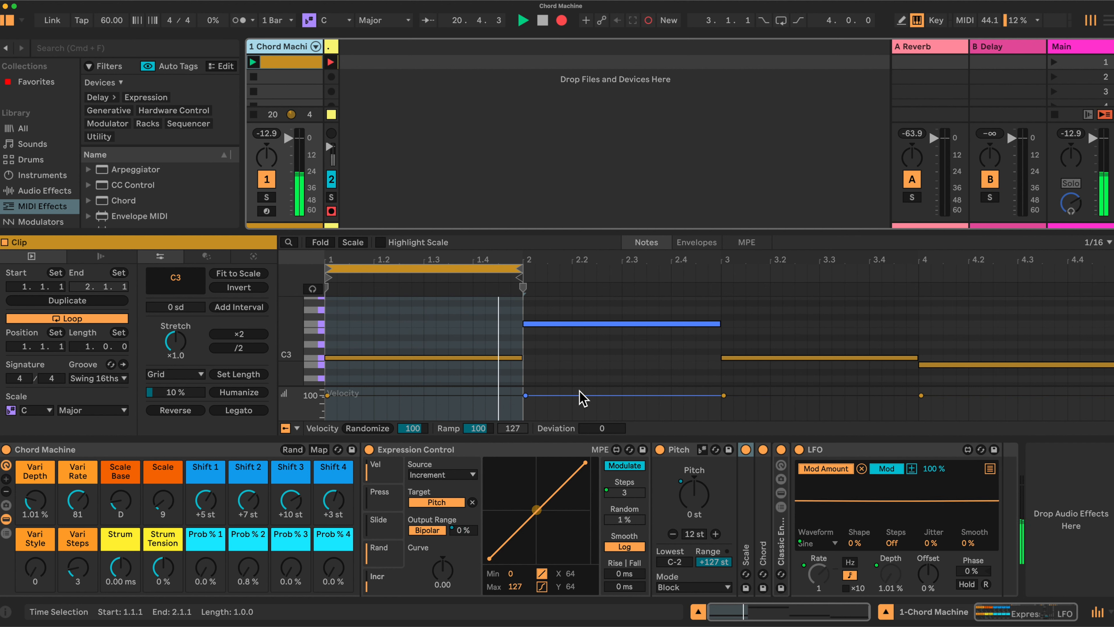
# - Set the Chord Machine's Vari Depth macro to 1.10 % and its Vari Steps macro to 5
pyautogui.click(442, 400)
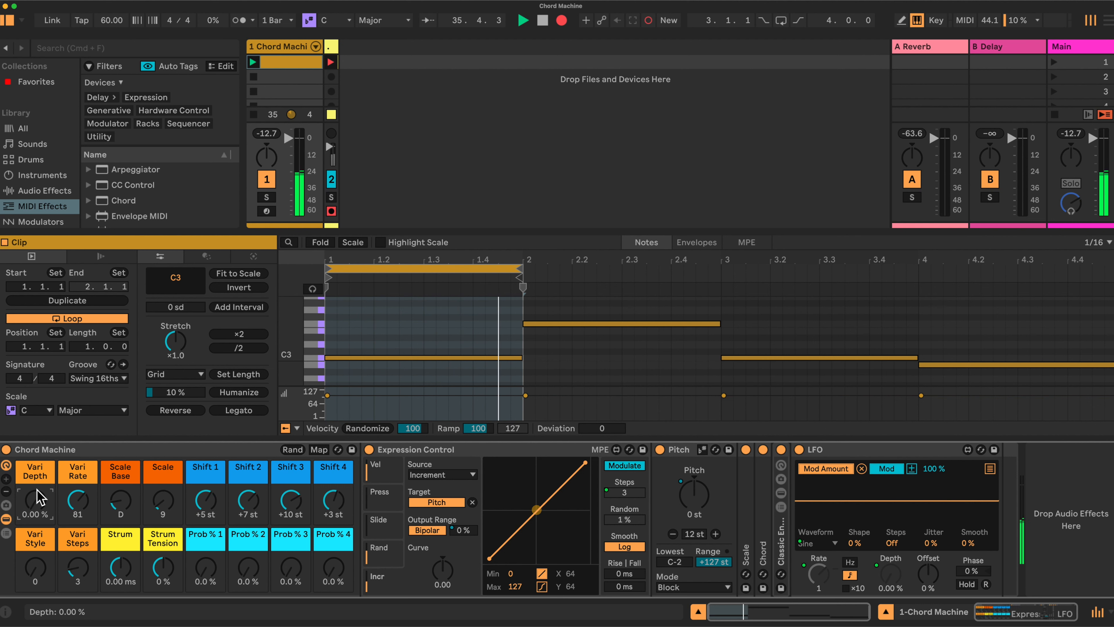
pyautogui.moveTo(39, 510); pyautogui.dragTo(40, 507)
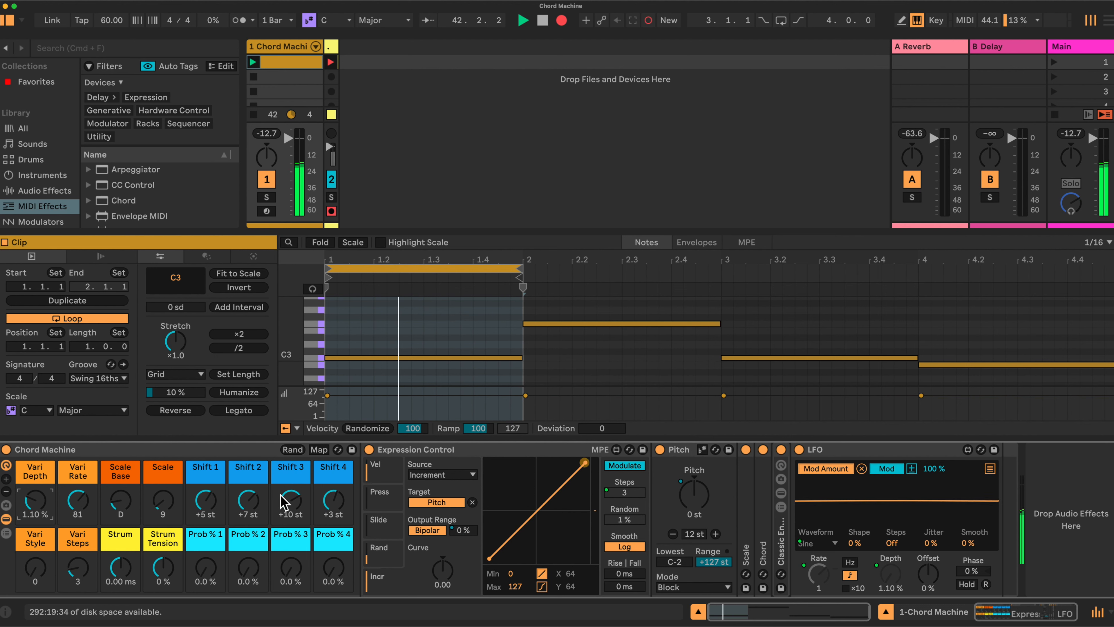
pyautogui.click(416, 356)
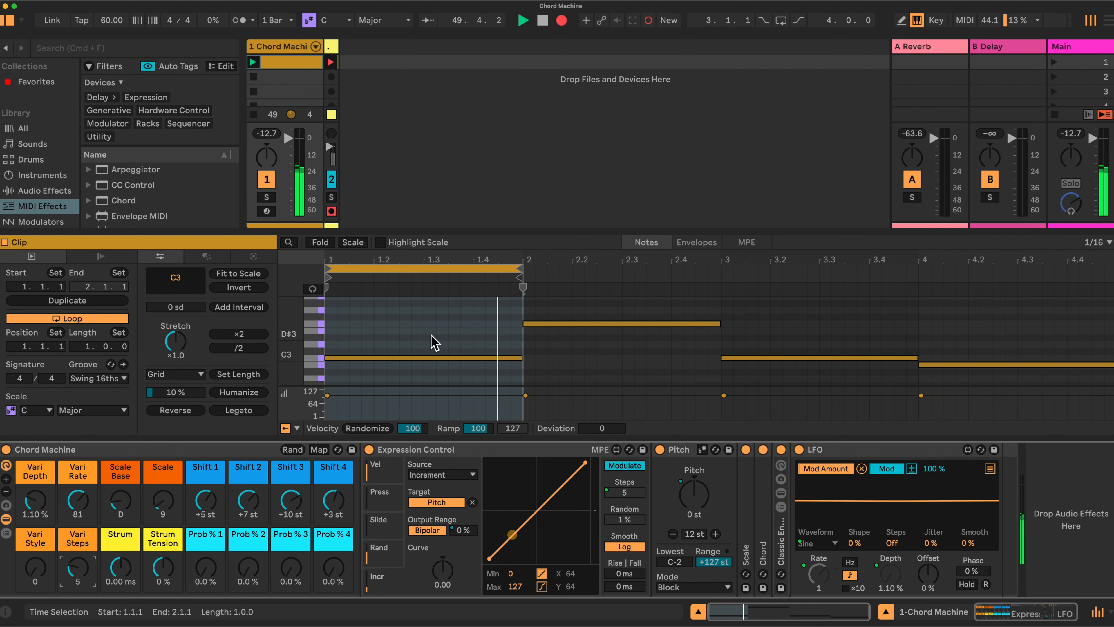
# - Set the Vari Depth macro to 4.00 % to try the strongest variation on the looped C3 note
pyautogui.moveTo(35, 500); pyautogui.dragTo(35, 495)
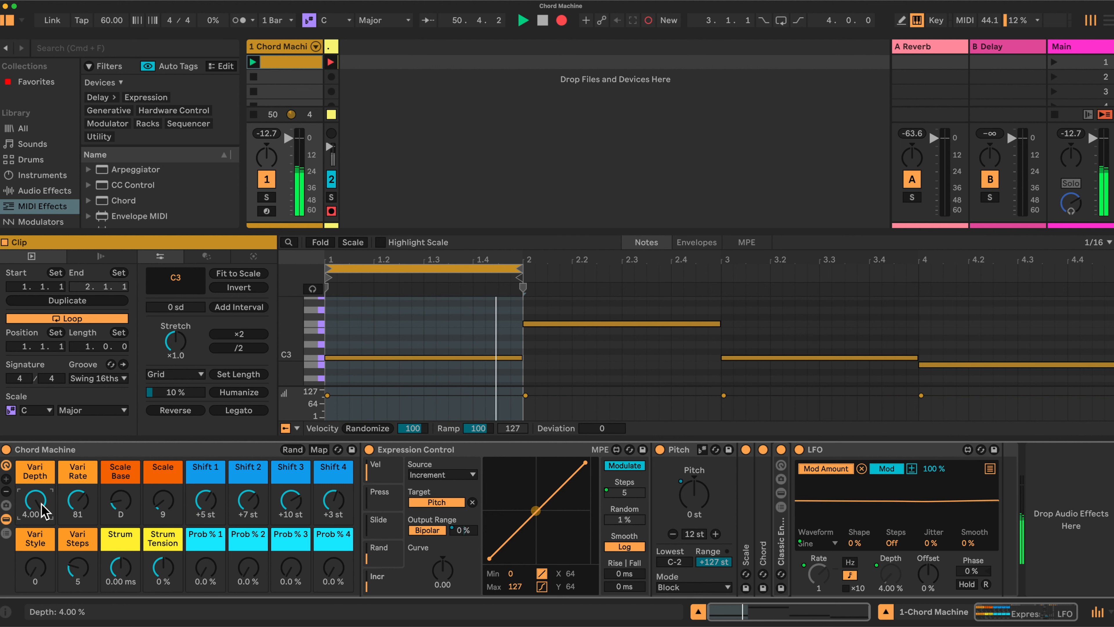
pyautogui.click(436, 395)
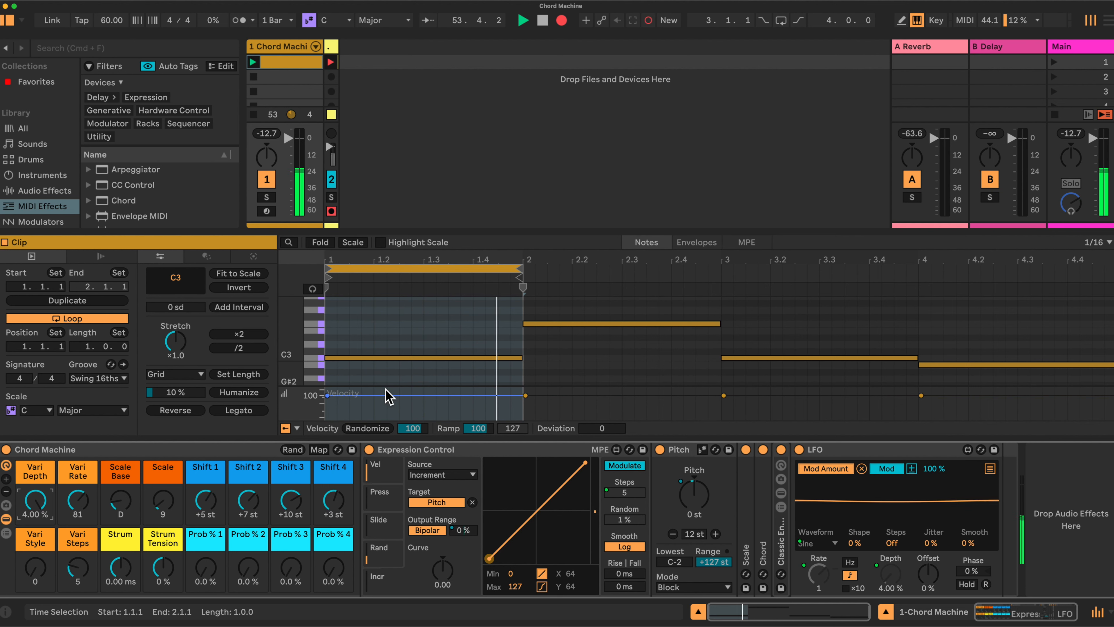
pyautogui.click(404, 358)
pyautogui.click(400, 388)
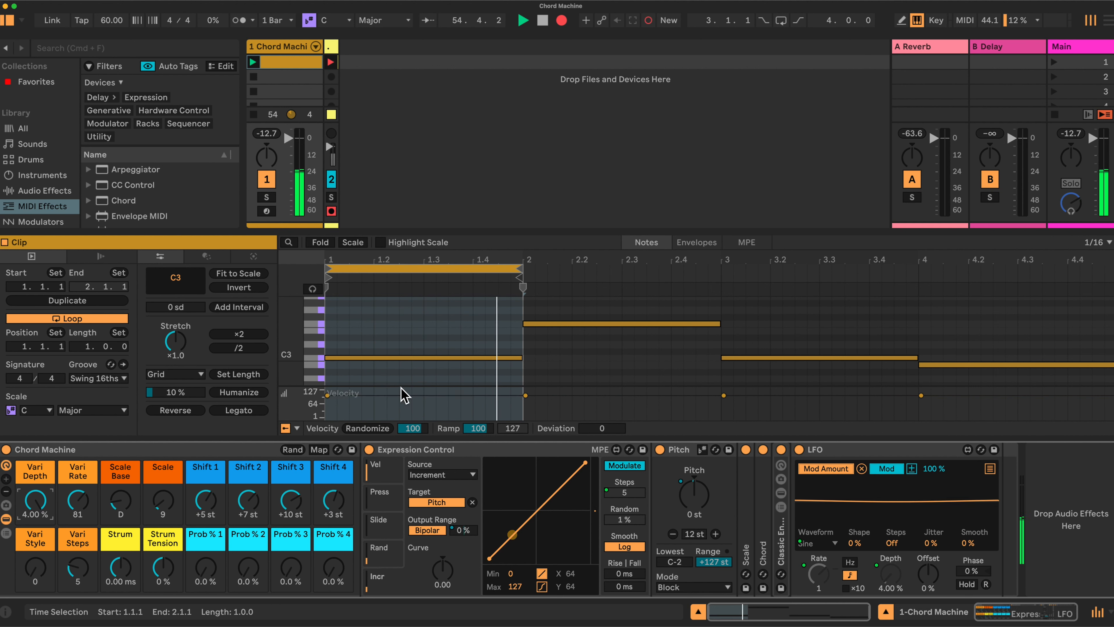
# - Set the Vari Depth macro to 1.01 % and the Vari Steps macro to 3
pyautogui.moveTo(38, 496); pyautogui.dragTo(41, 501)
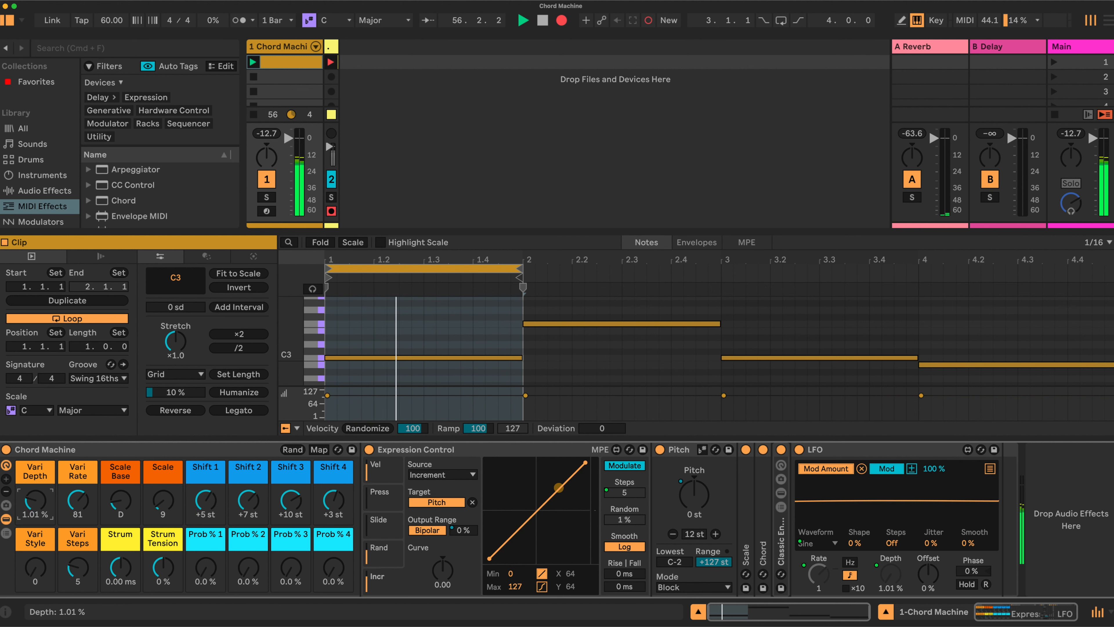
pyautogui.moveTo(81, 568); pyautogui.dragTo(81, 576)
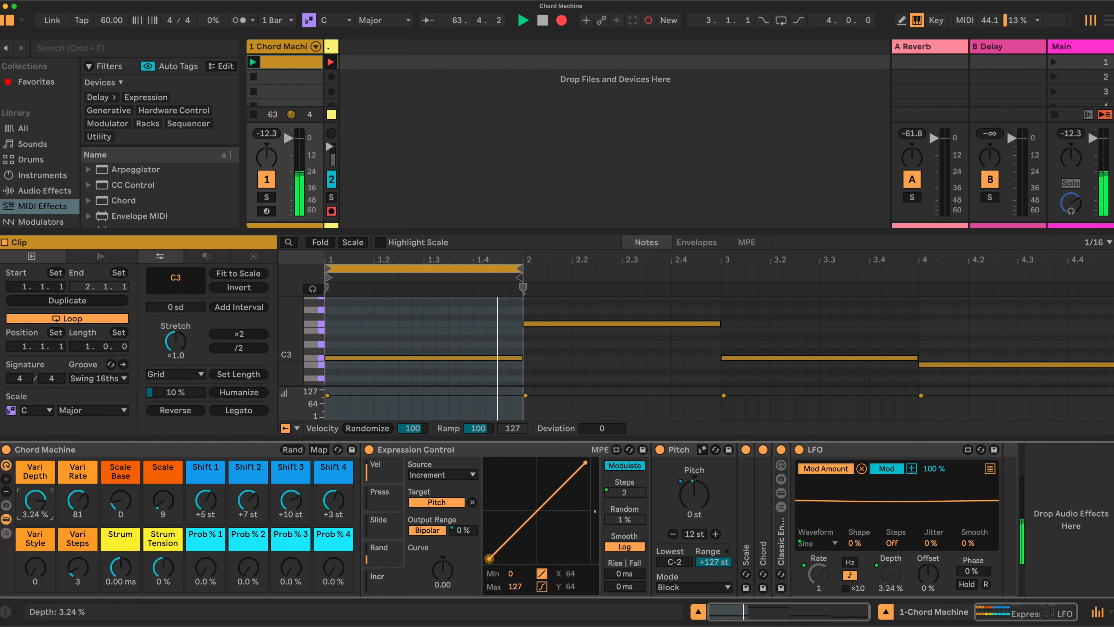
# - Fold Expression Control, unfold the Scale device, and try Scale macro value 31 before setting it to 7 for Minor
pyautogui.doubleClick(525, 450)
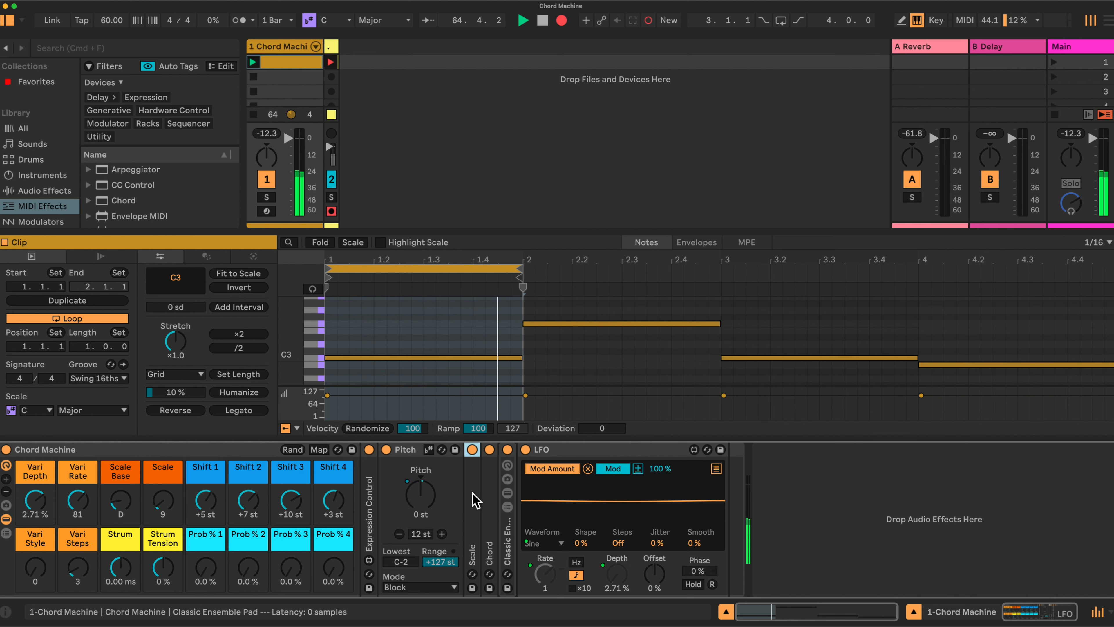
pyautogui.doubleClick(478, 499)
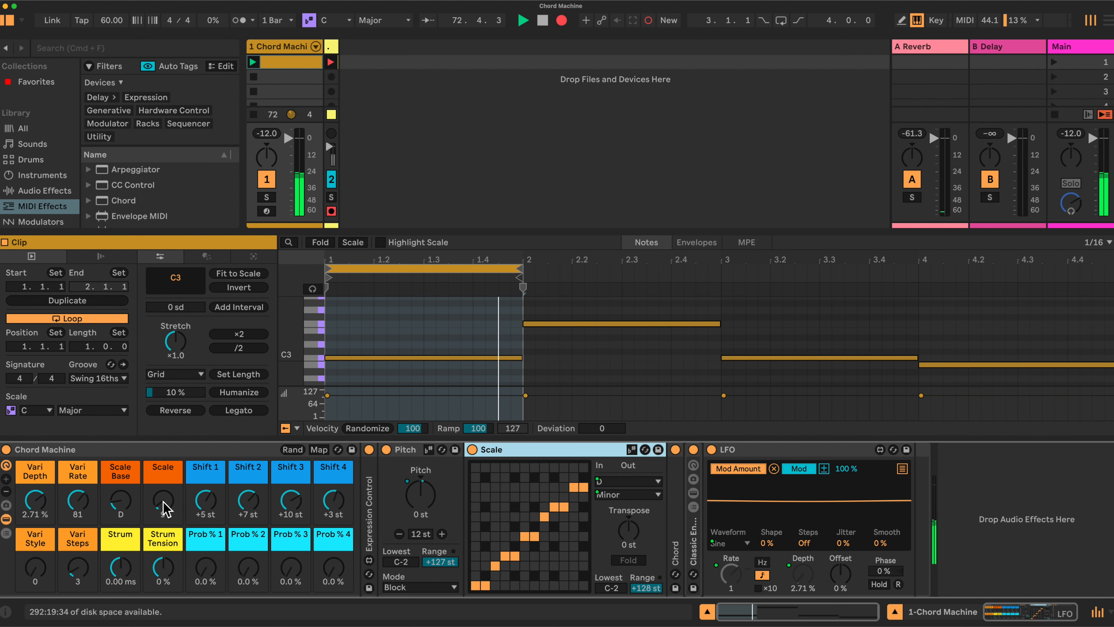
pyautogui.moveTo(163, 502); pyautogui.dragTo(163, 494)
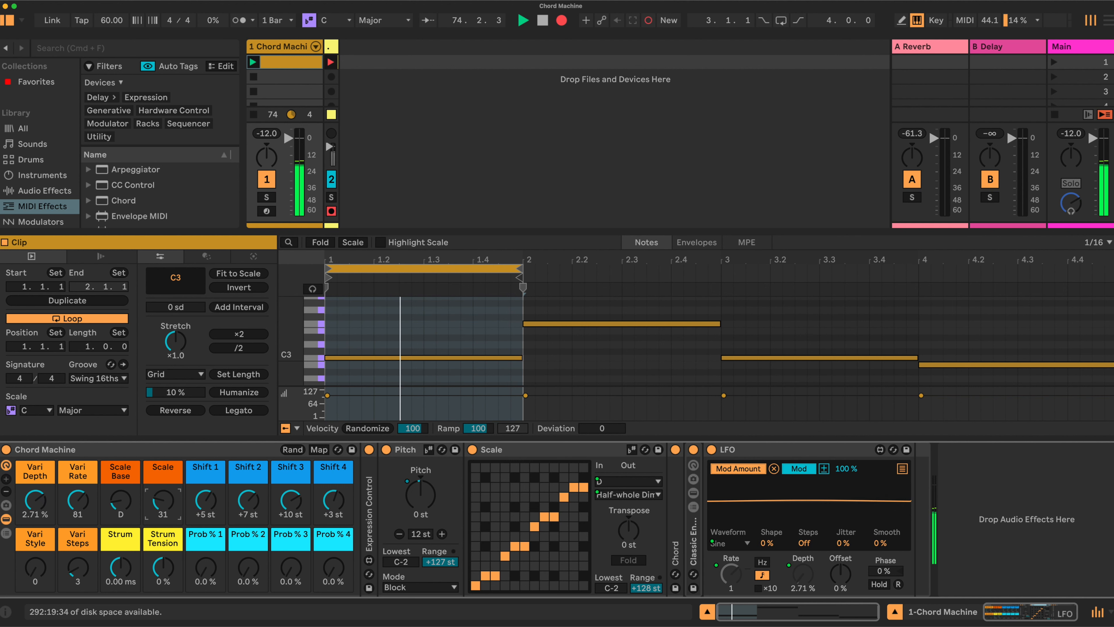
pyautogui.moveTo(163, 500)
pyautogui.mouseDown()
pyautogui.moveTo(162, 532)
pyautogui.moveTo(163, 497)
pyautogui.mouseUp()
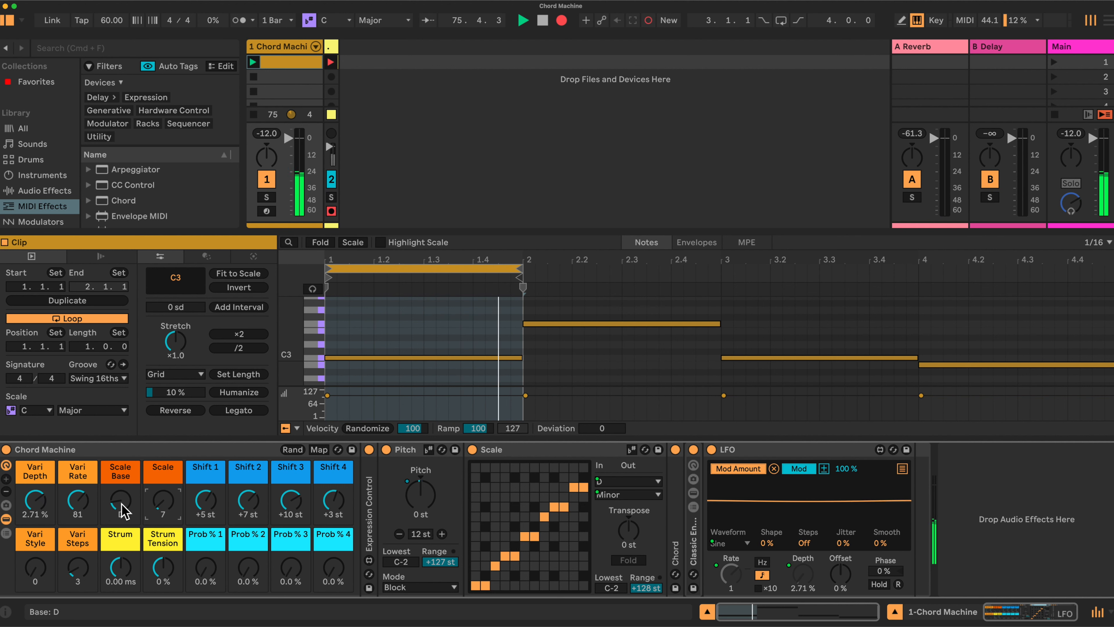
pyautogui.moveTo(120, 500); pyautogui.dragTo(121, 500)
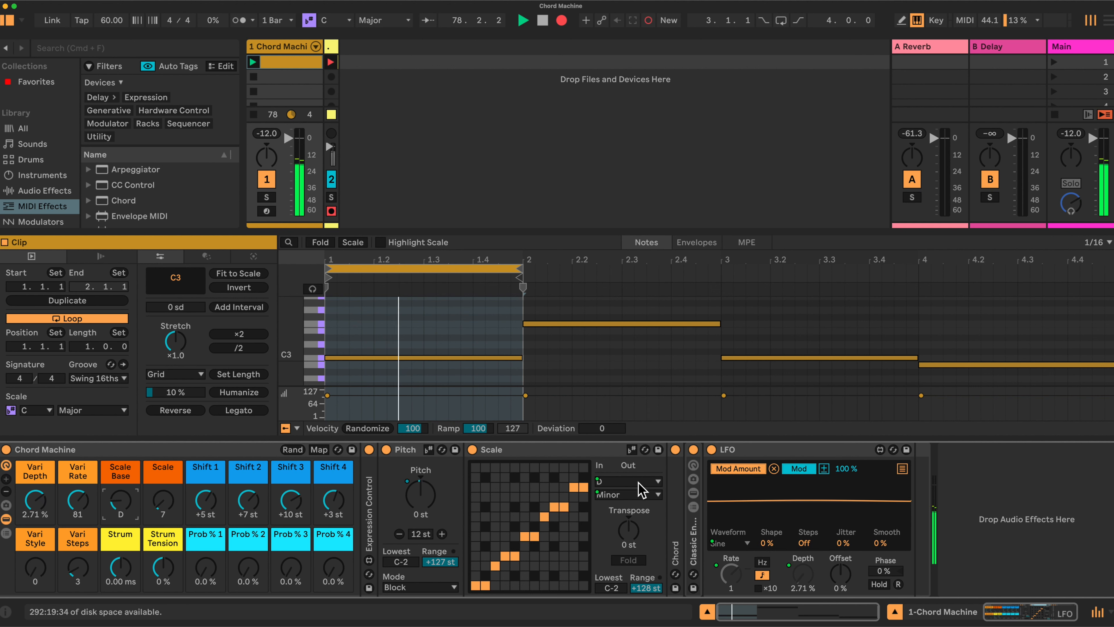
# - Fold the Scale device and unfold the Chord device to show its shift and chance settings
pyautogui.doubleClick(554, 451)
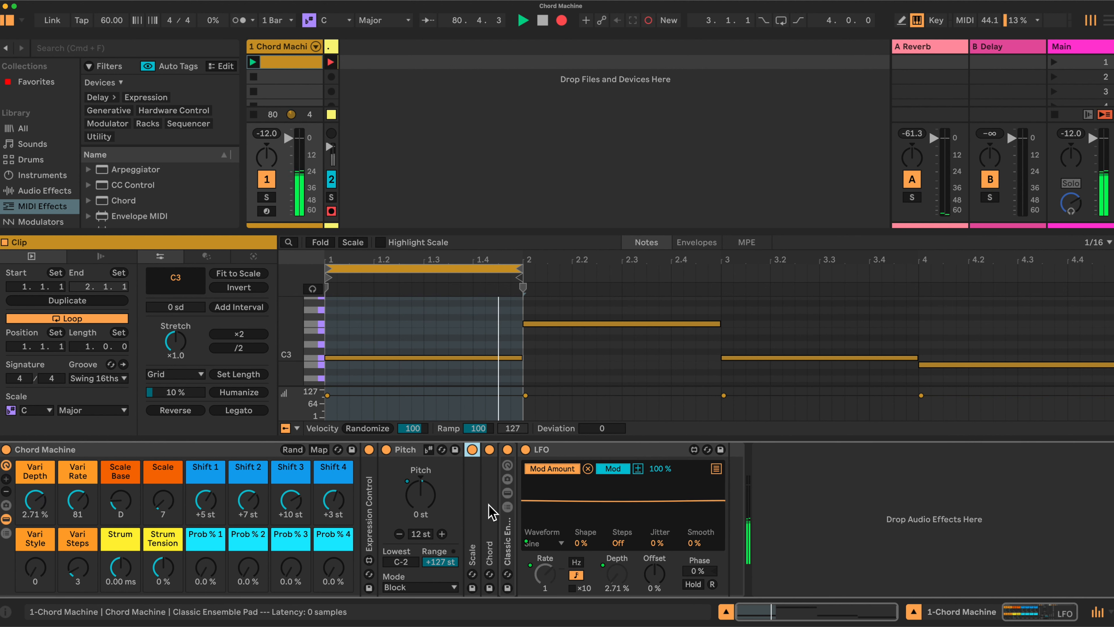
pyautogui.doubleClick(487, 513)
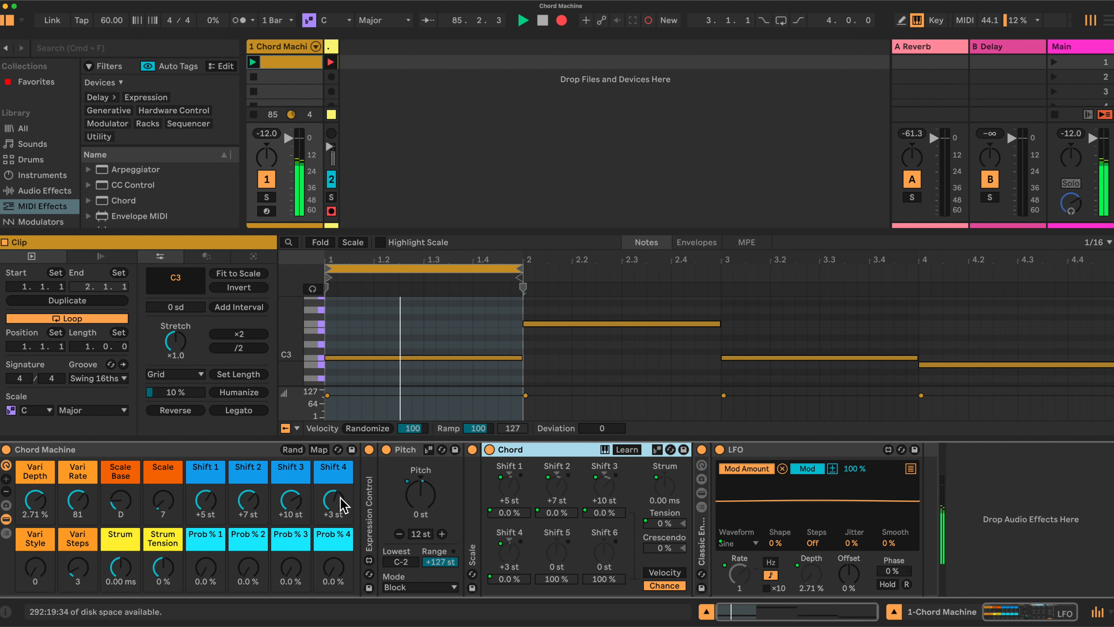
pyautogui.moveTo(204, 505)
pyautogui.mouseDown()
pyautogui.moveTo(205, 522)
pyautogui.moveTo(205, 504)
pyautogui.mouseUp()
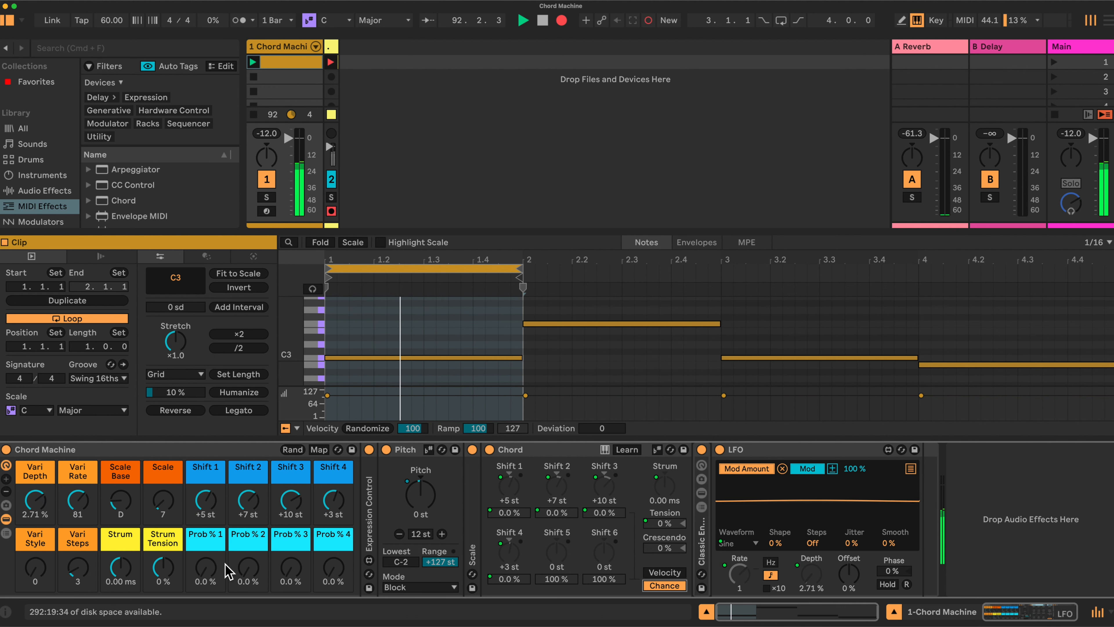
# - Raise the Prob % 4 and Prob % 3 macros to 100 %, and try Prob % 2 at 100 % before setting it to 52 %
pyautogui.moveTo(331, 569); pyautogui.dragTo(331, 524)
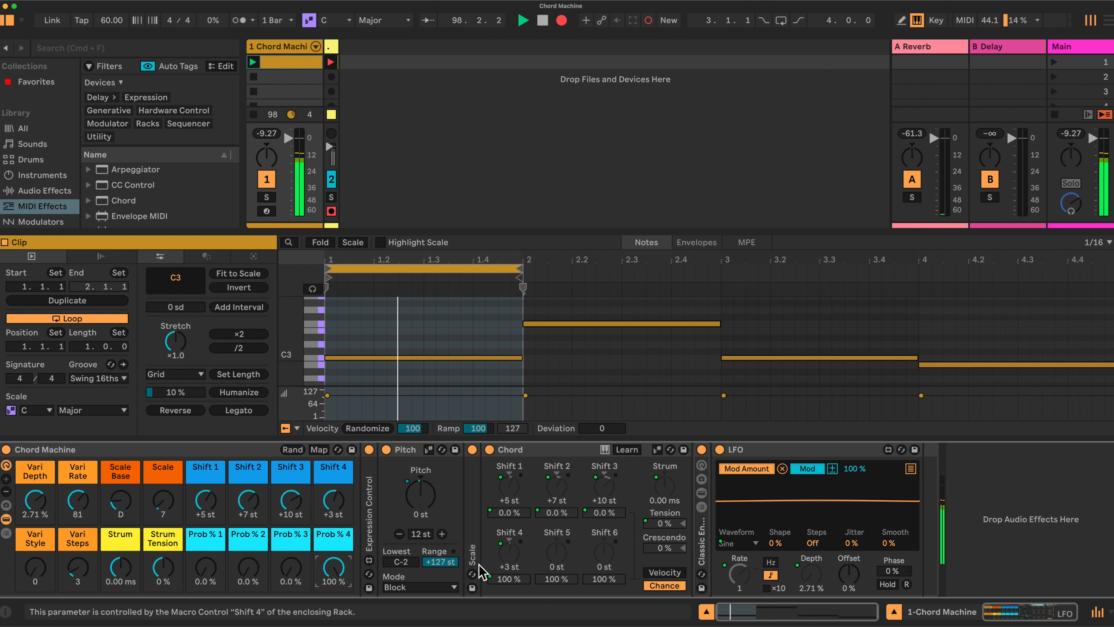
pyautogui.moveTo(248, 567); pyautogui.dragTo(249, 550)
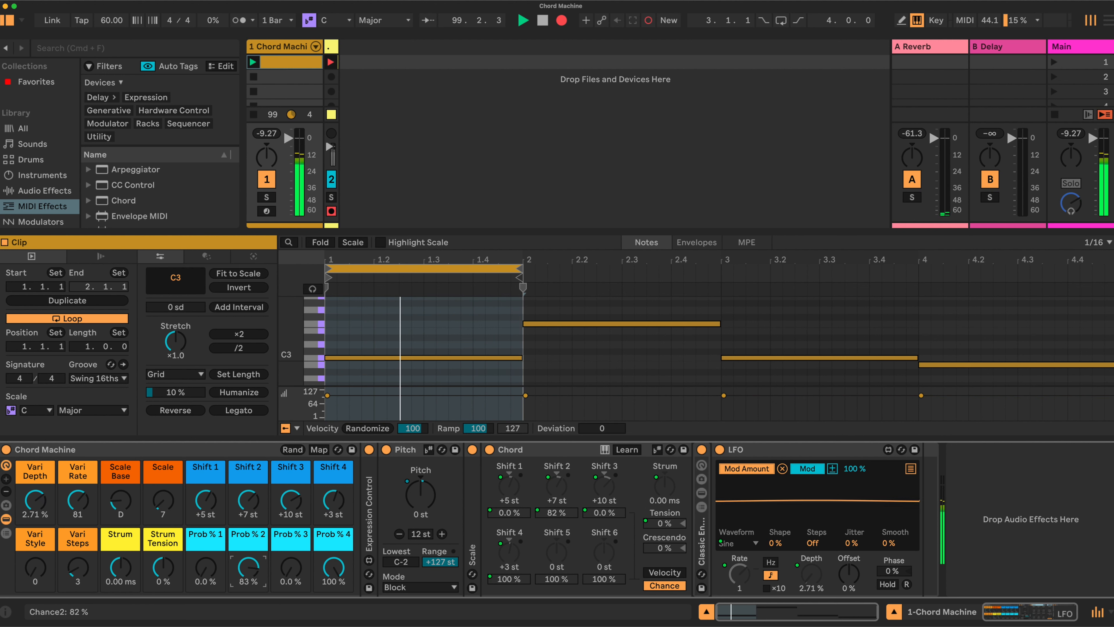
pyautogui.moveTo(249, 550); pyautogui.dragTo(249, 542)
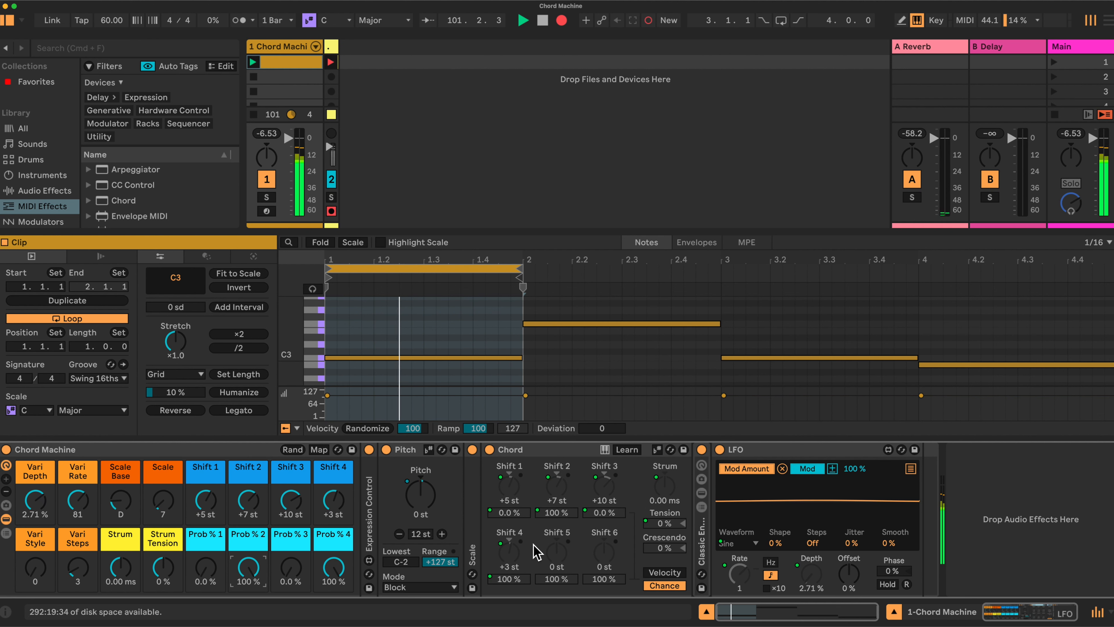
pyautogui.moveTo(248, 569); pyautogui.dragTo(249, 574)
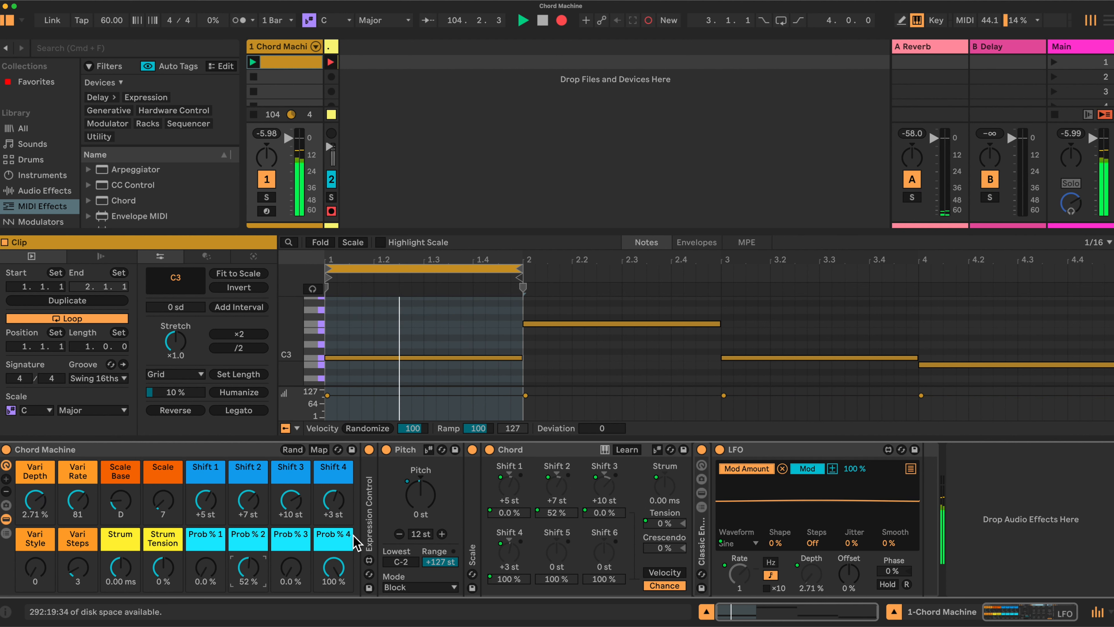
pyautogui.moveTo(298, 580); pyautogui.dragTo(293, 527)
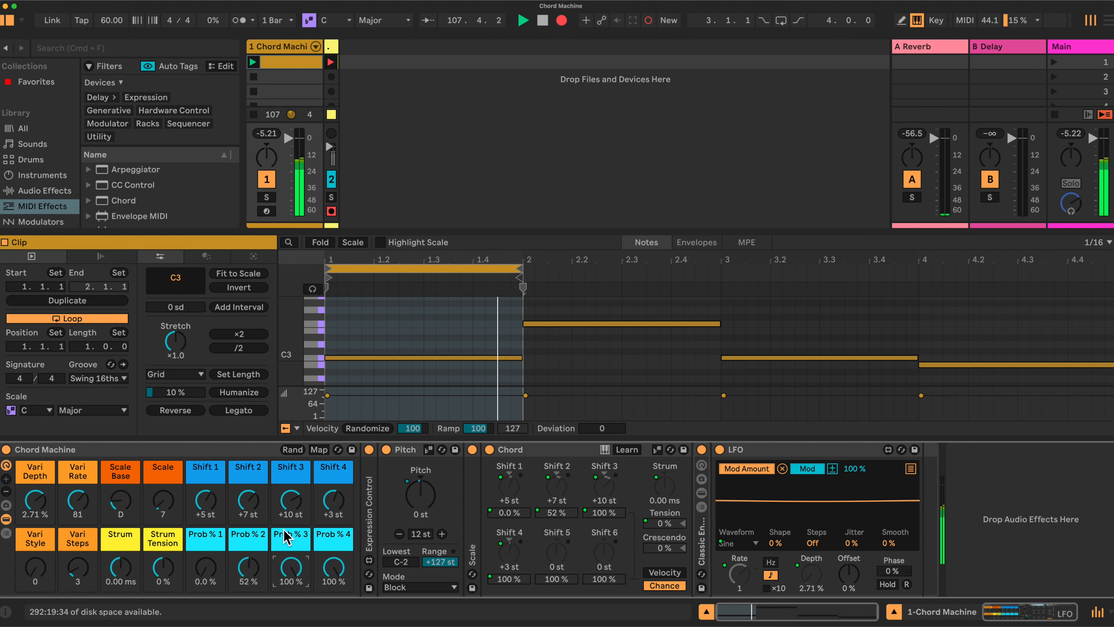
# - Reset the Prob % 2, Prob % 3 and Prob % 4 macros to 0.0 %
pyautogui.moveTo(251, 567); pyautogui.dragTo(251, 615)
pyautogui.moveTo(287, 568); pyautogui.dragTo(287, 597)
pyautogui.moveTo(331, 566); pyautogui.dragTo(331, 597)
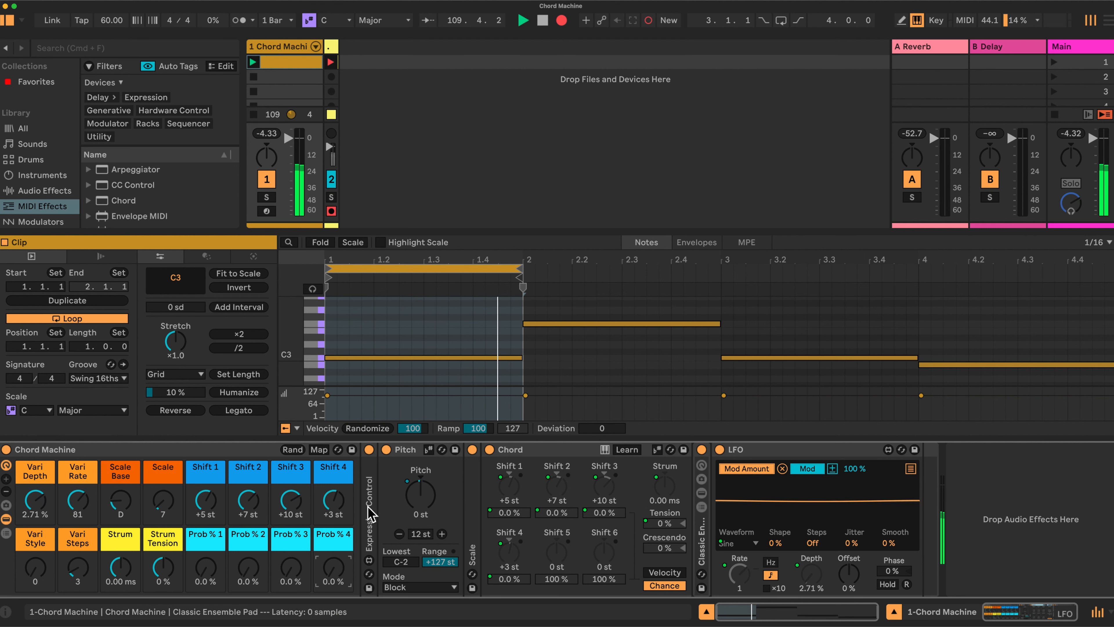
# - Unfold the Expression Control device and fold the Chord and Pitch devices
pyautogui.doubleClick(370, 531)
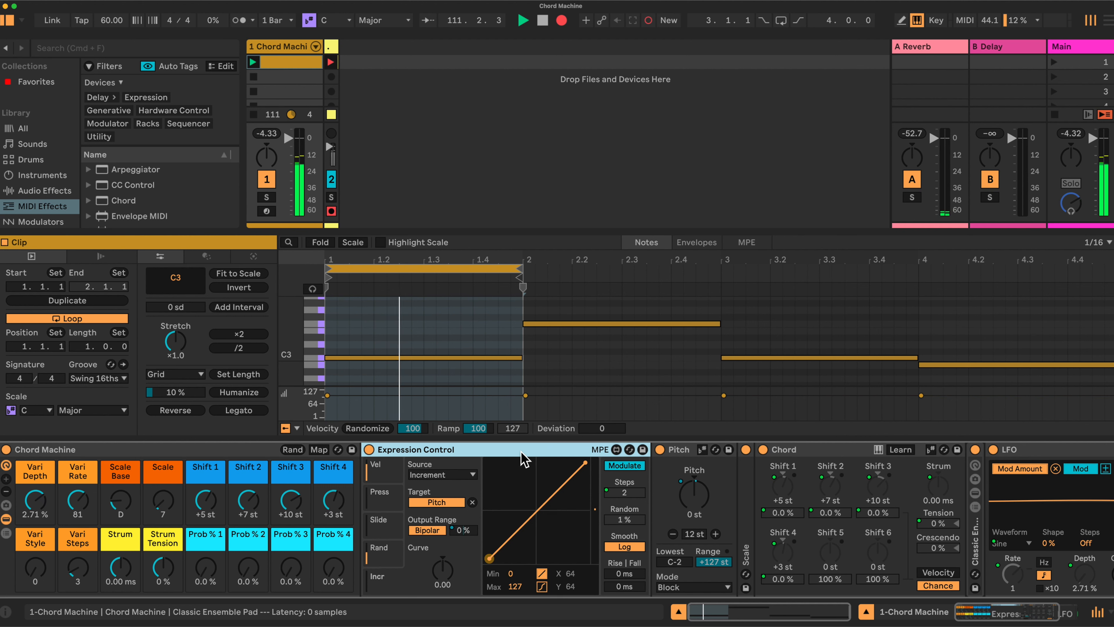
pyautogui.doubleClick(809, 450)
pyautogui.doubleClick(678, 449)
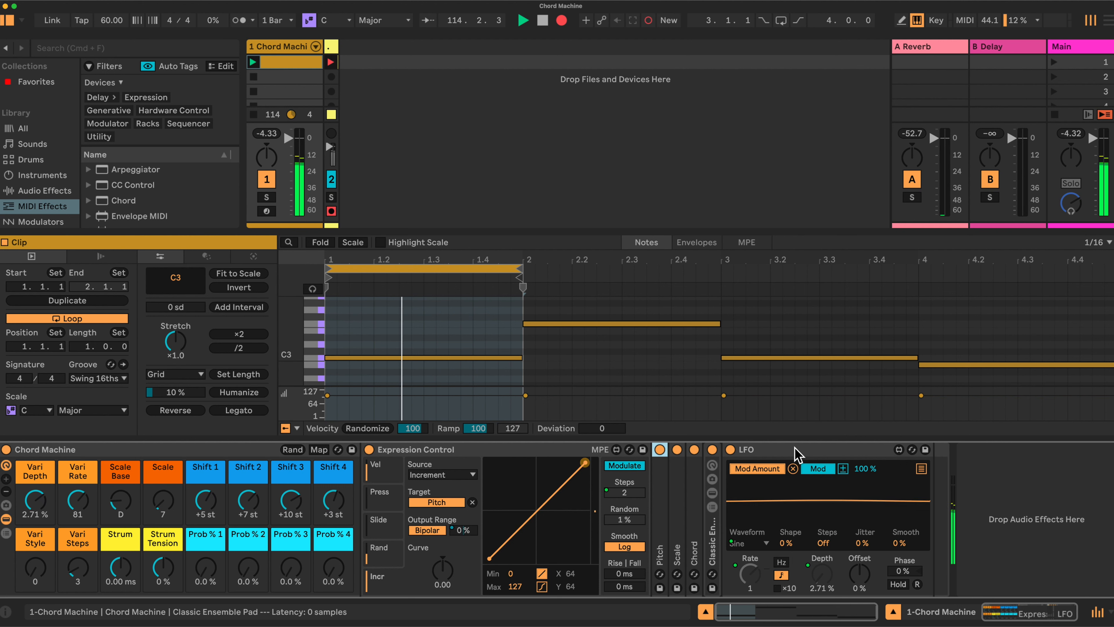
# - Unfold the Classic Ensemble Pad to examine its instrument macros, and fold it again
pyautogui.doubleClick(713, 541)
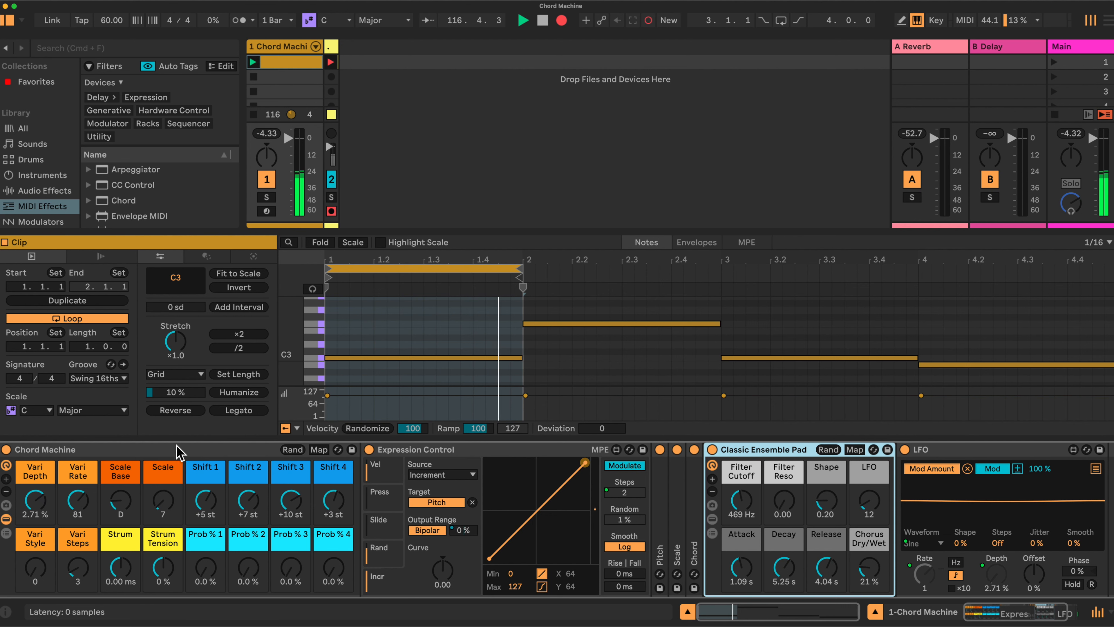
pyautogui.doubleClick(772, 449)
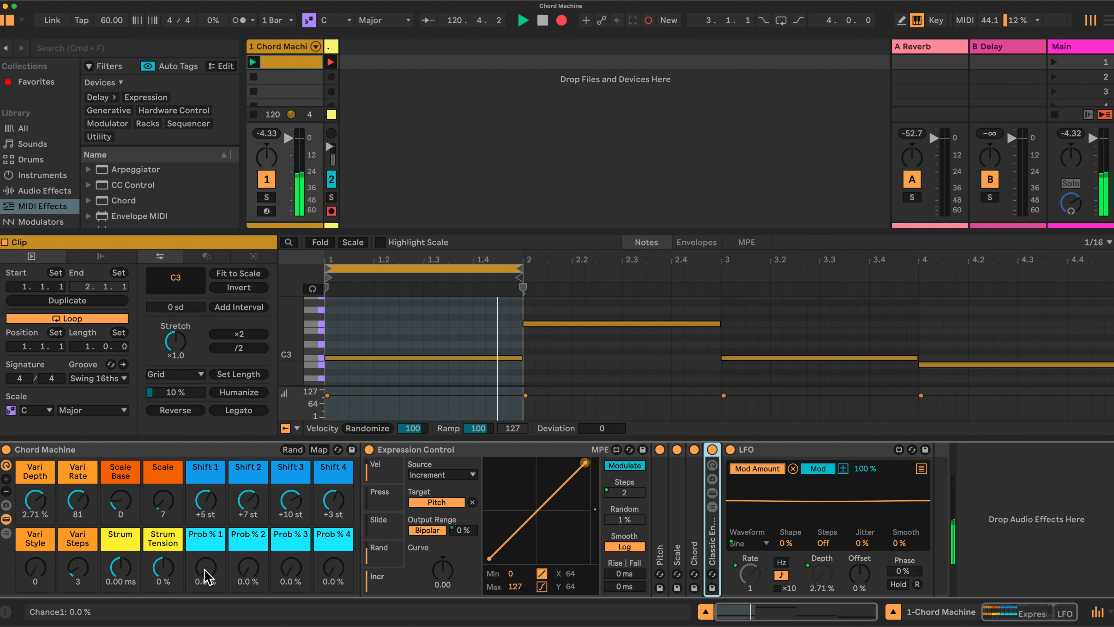
# - Try the Vari Style macro at 12 and 84 to change the LFO waveform to Up and Random, and return it to 0
pyautogui.click(35, 571)
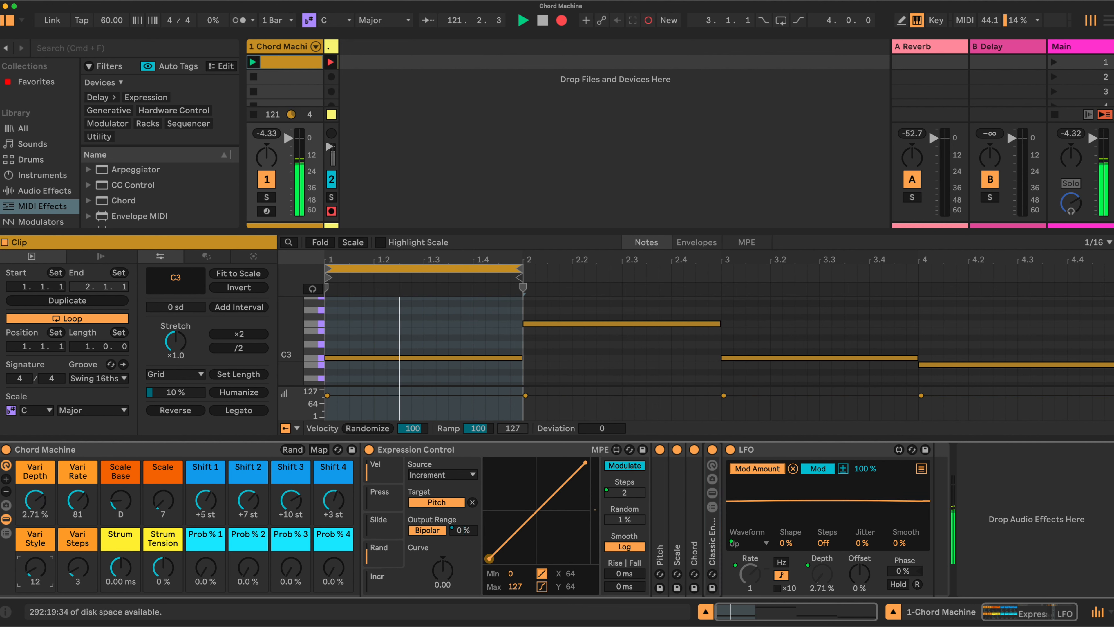
pyautogui.moveTo(35, 570); pyautogui.dragTo(35, 550)
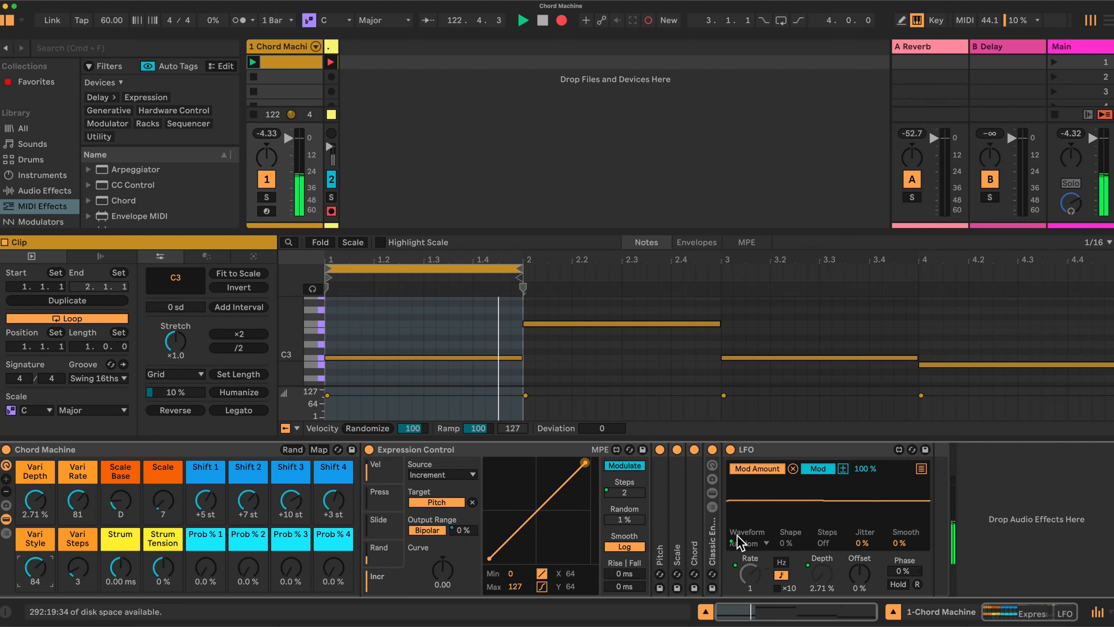
pyautogui.moveTo(24, 565); pyautogui.dragTo(24, 594)
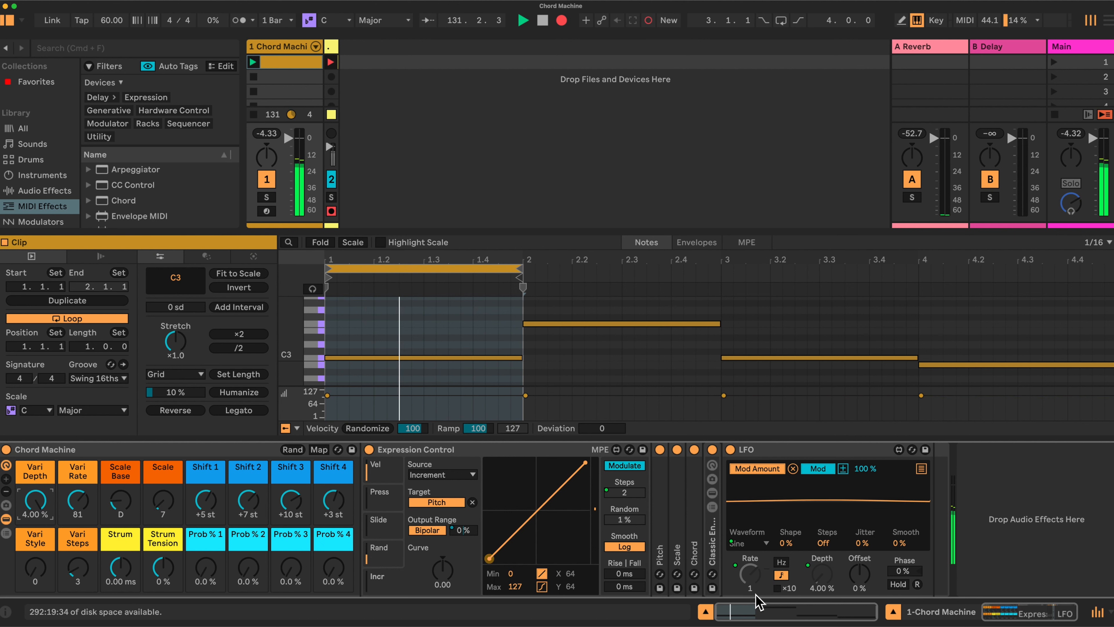
# - Set the Chord Machine's Vari Steps macro to 4
pyautogui.click(477, 359)
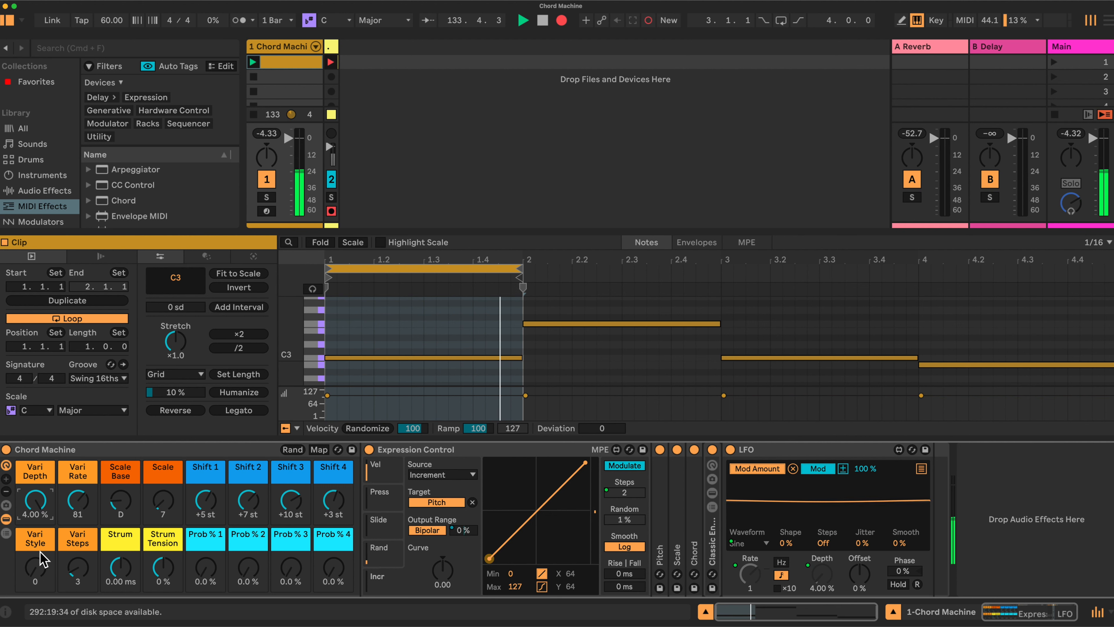
pyautogui.moveTo(69, 571); pyautogui.dragTo(69, 563)
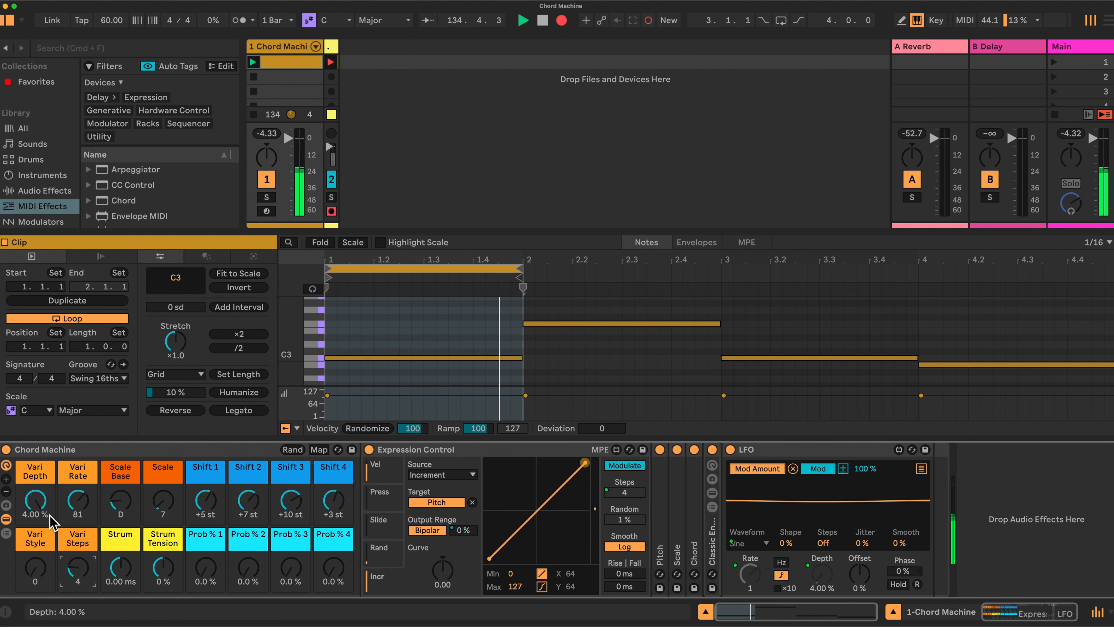
# - Replace the one-bar C3 note in bar 1 with short sixteenth C3 notes at 1.1.1, 1.1.4, 1.2.1, 1.3.1, 1.4.1 and 1.4.3
pyautogui.click(518, 357)
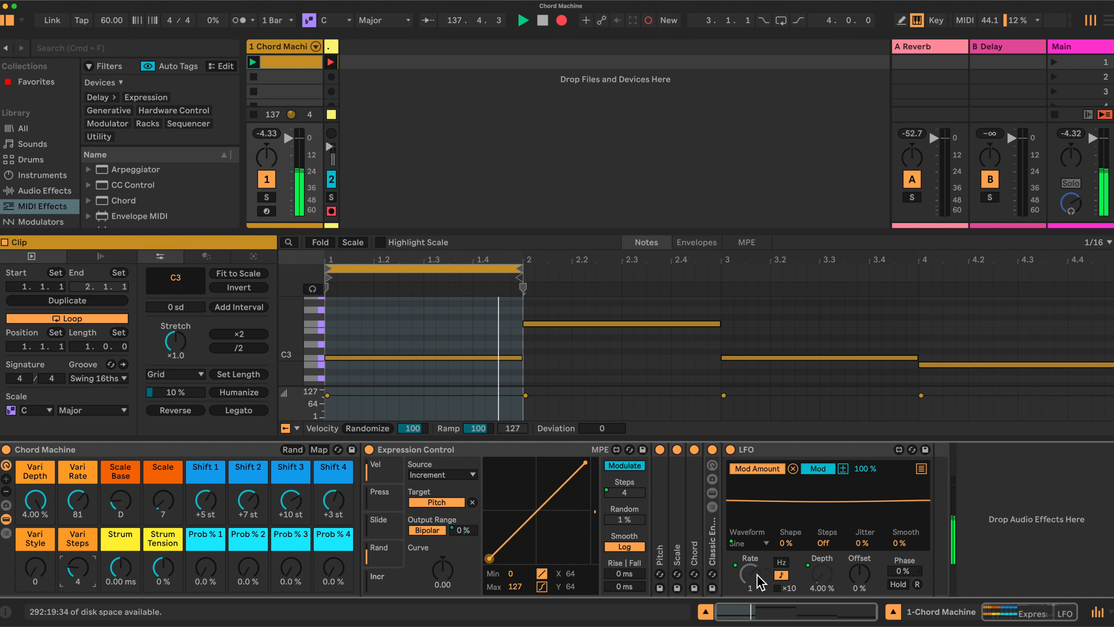
pyautogui.click(434, 358)
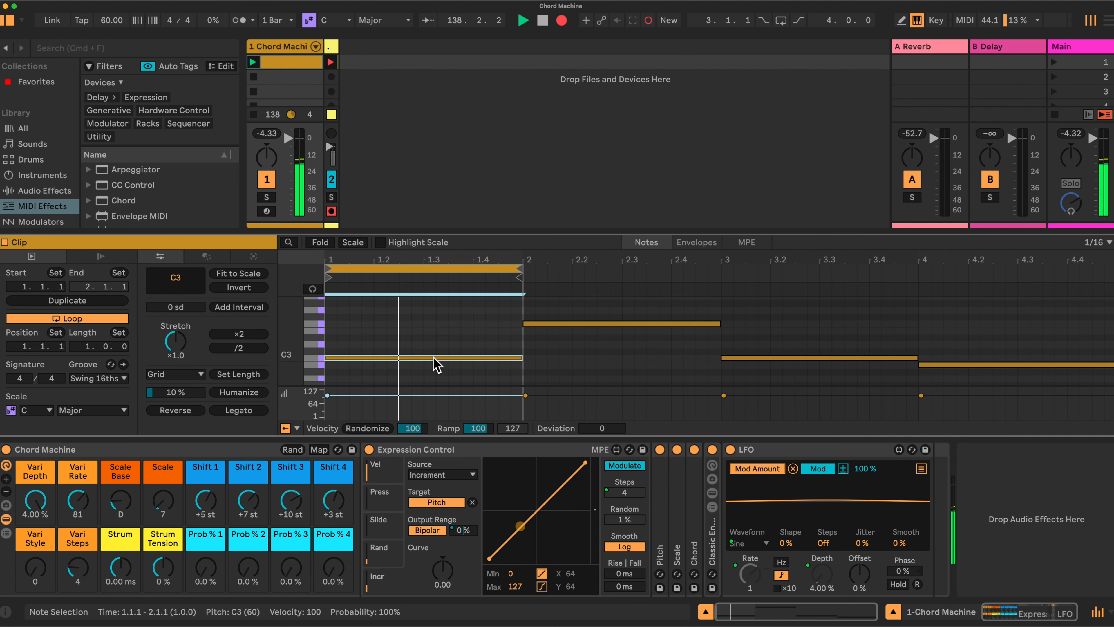
pyautogui.press('Delete')
pyautogui.press('b')
pyautogui.click(336, 357)
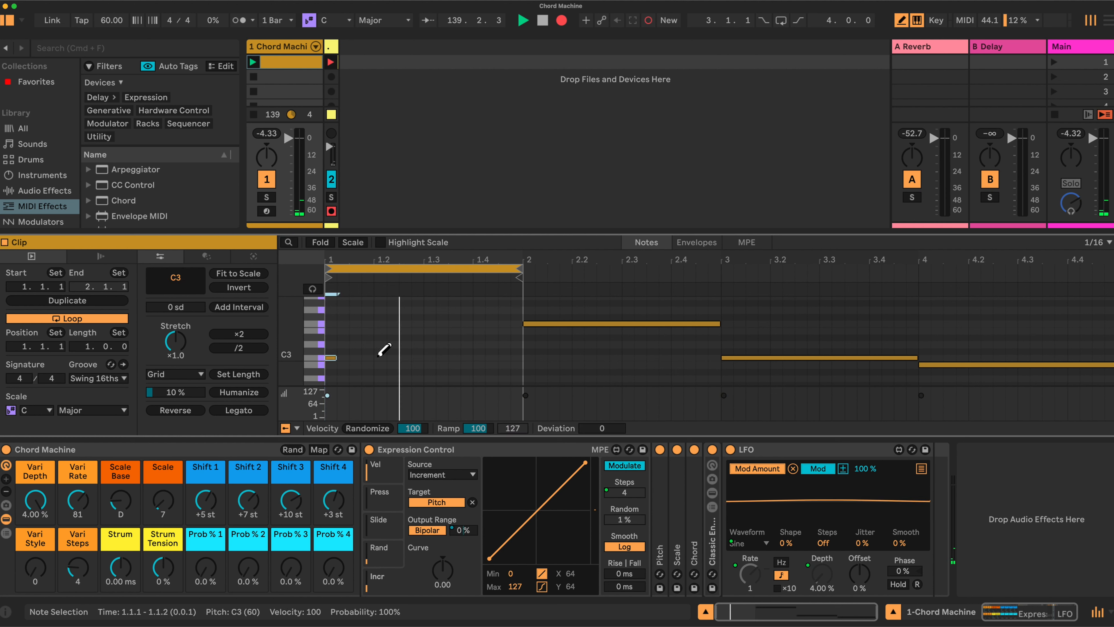
pyautogui.moveTo(367, 357); pyautogui.dragTo(379, 357)
pyautogui.click(429, 357)
pyautogui.click(479, 357)
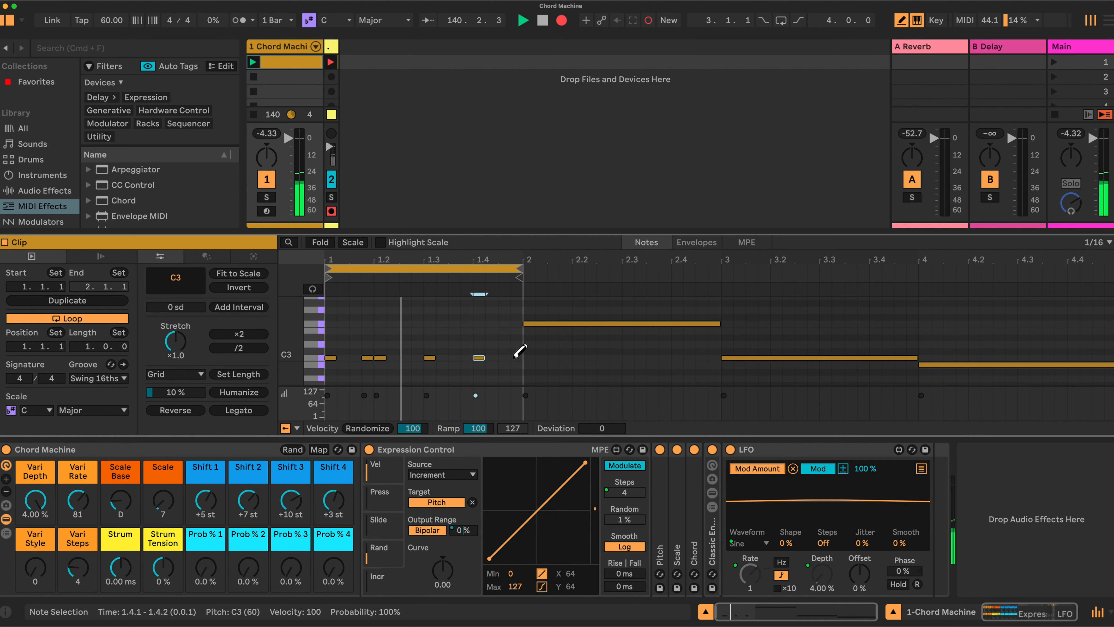
pyautogui.click(504, 357)
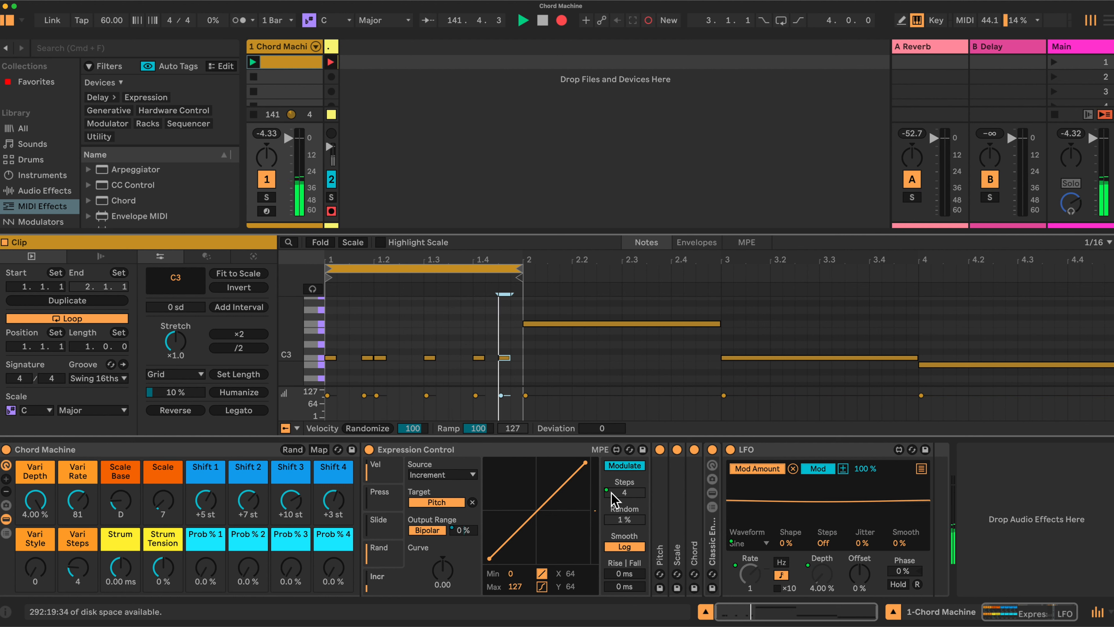
# - Set the Chord Machine's Vari Steps macro to 6 and the Vari Rate macro to 83
pyautogui.click(80, 573)
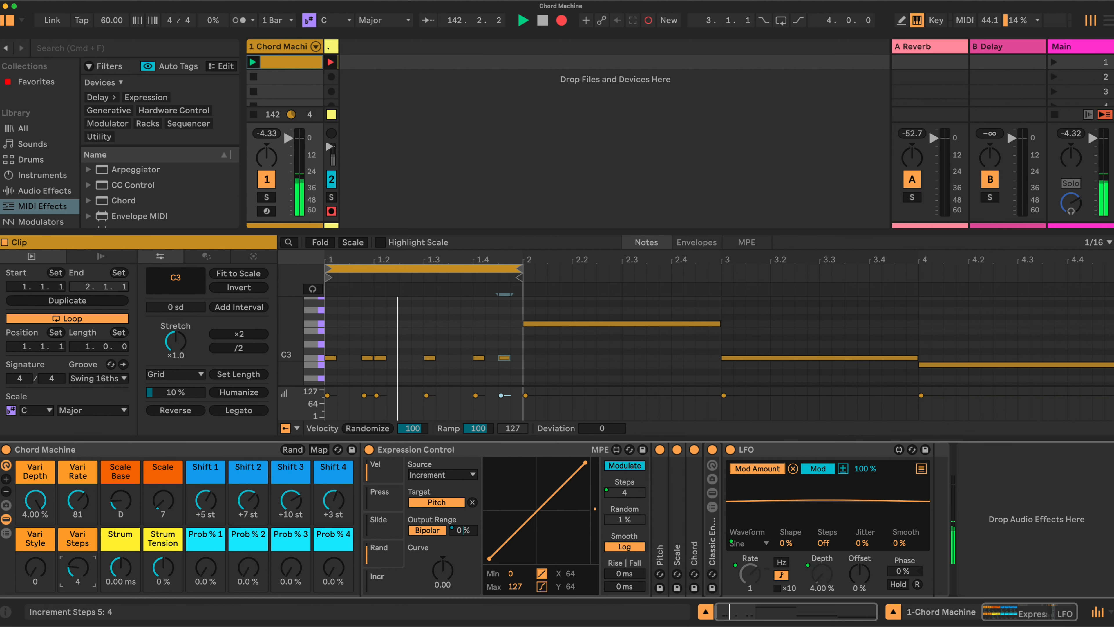
pyautogui.moveTo(79, 573); pyautogui.dragTo(80, 568)
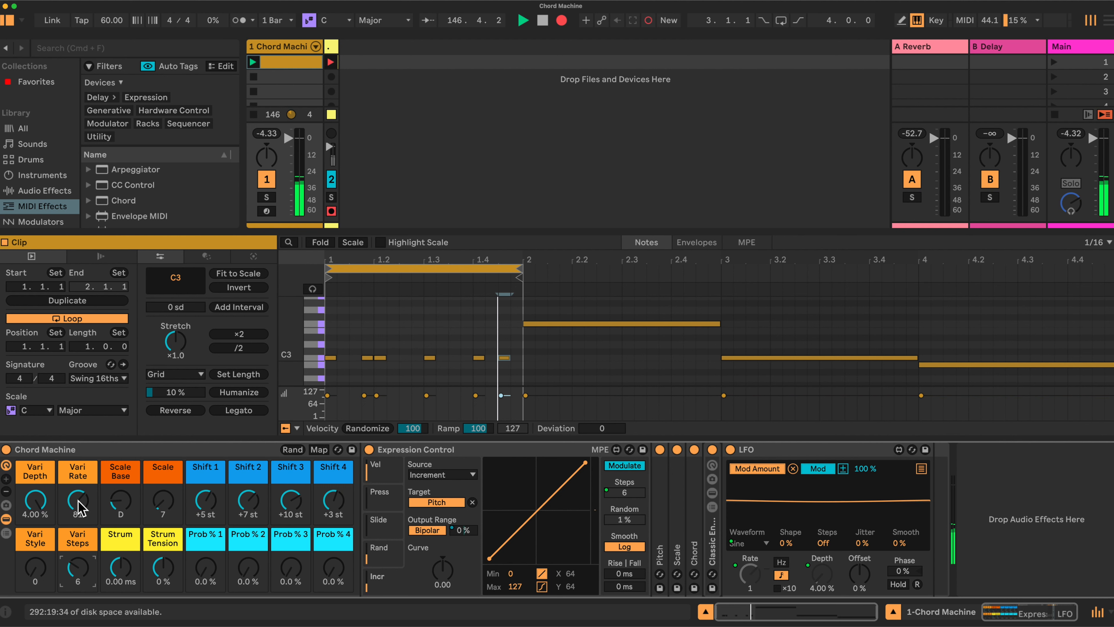
pyautogui.moveTo(79, 505); pyautogui.dragTo(78, 522)
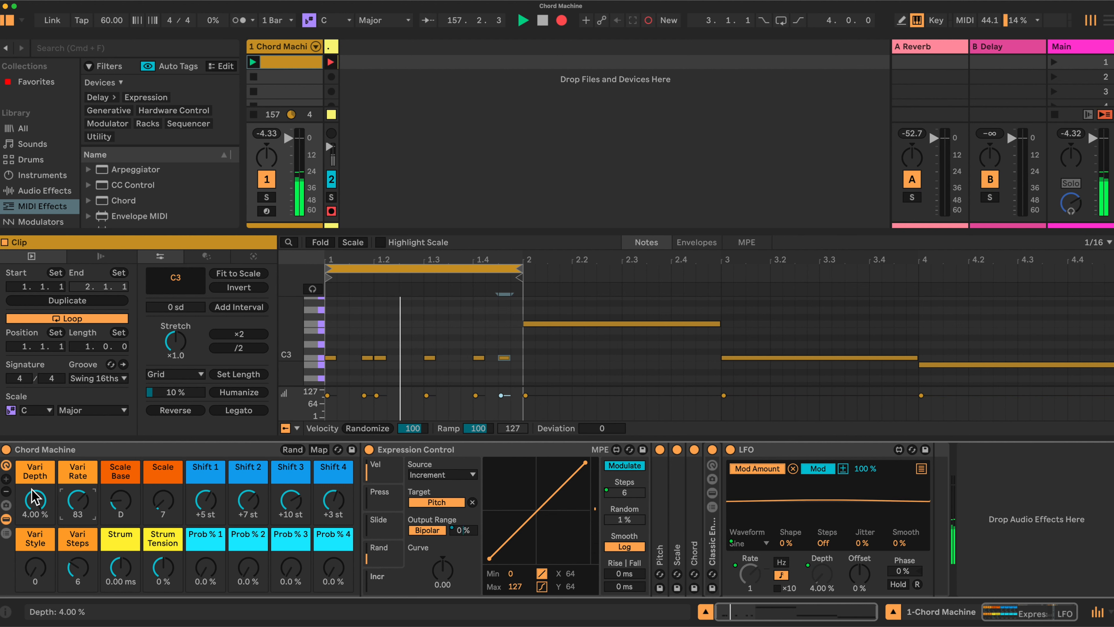
# - Try Vari Depth at 1.64 % and return it to 4.00 %, setting Vari Steps to 2 and Vari Style to 67
pyautogui.moveTo(40, 500); pyautogui.dragTo(40, 514)
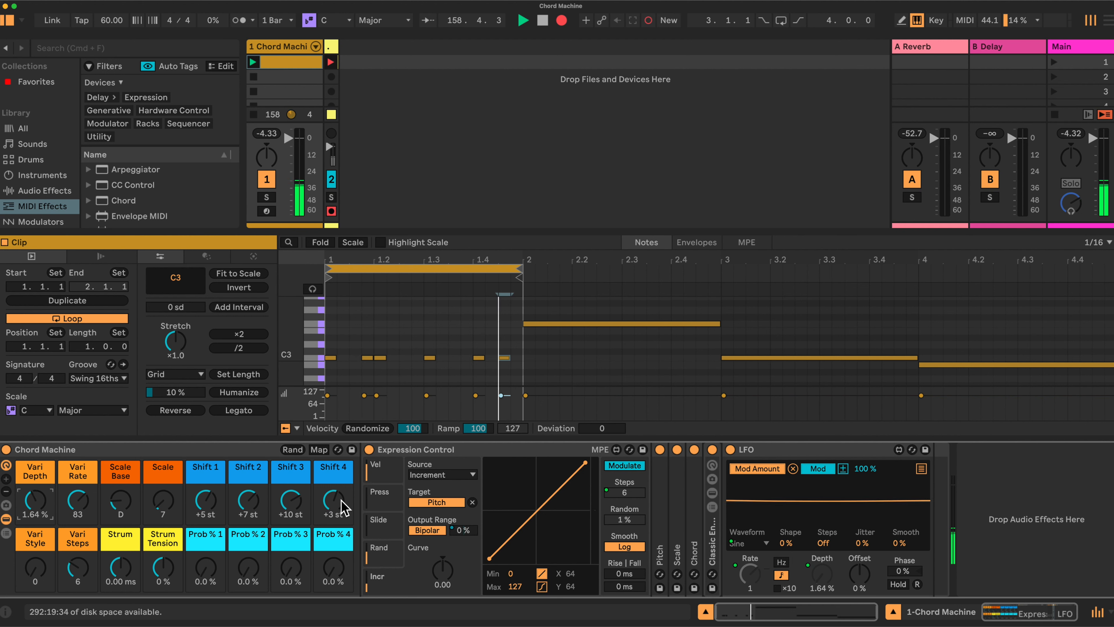
pyautogui.moveTo(84, 571); pyautogui.dragTo(84, 576)
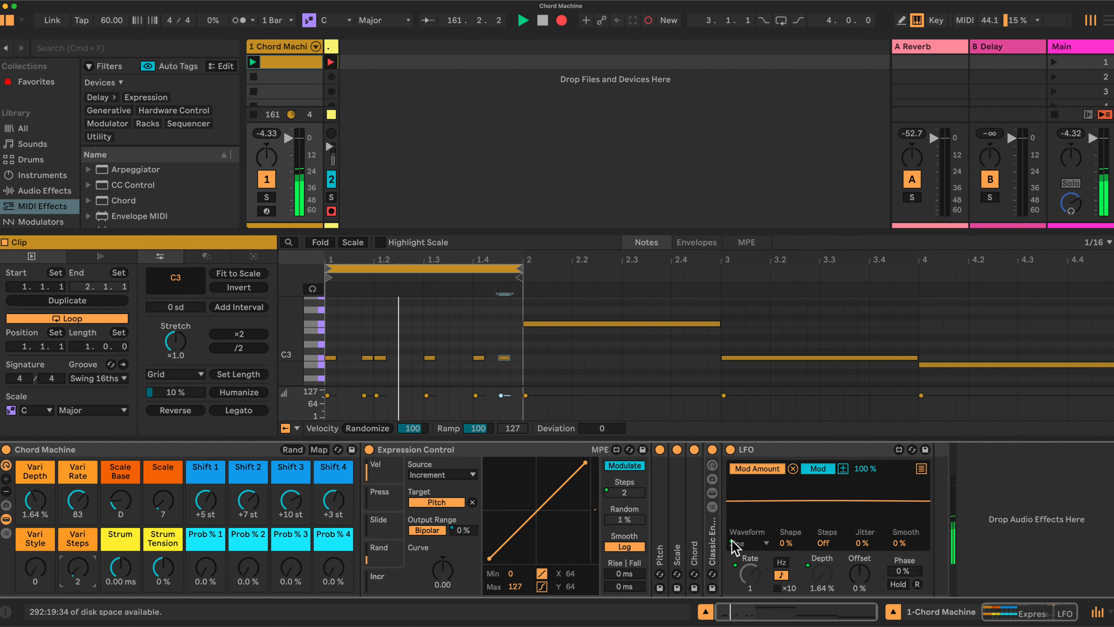
pyautogui.moveTo(34, 569); pyautogui.dragTo(34, 535)
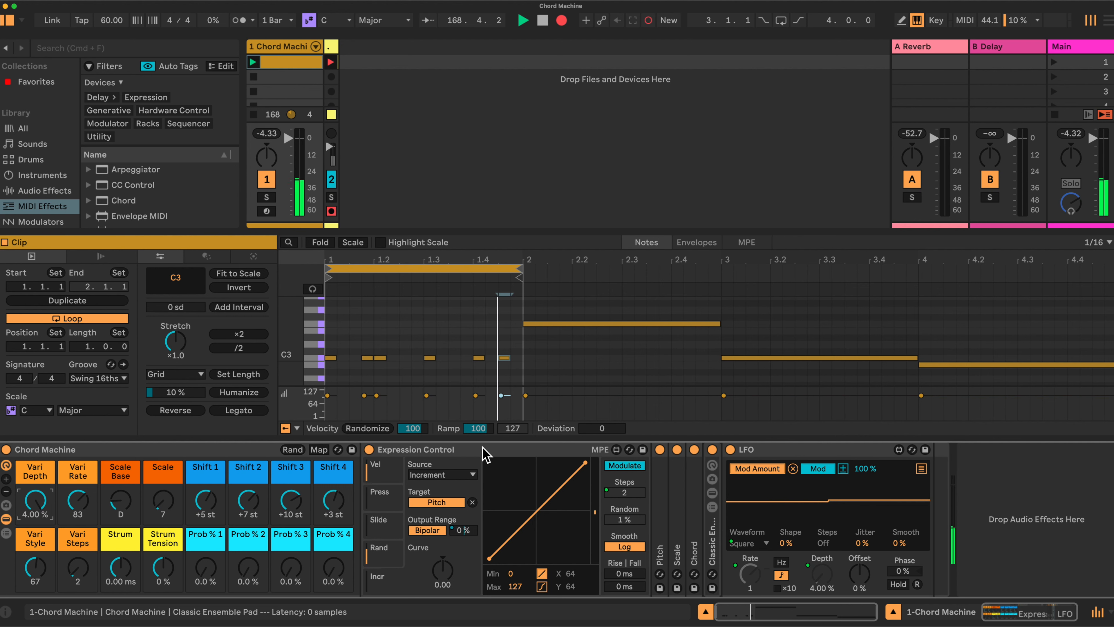
# - Fold Expression Control, unfold Pitch and Scale to examine them, and return to Expression Control with Pitch folded
pyautogui.doubleClick(509, 452)
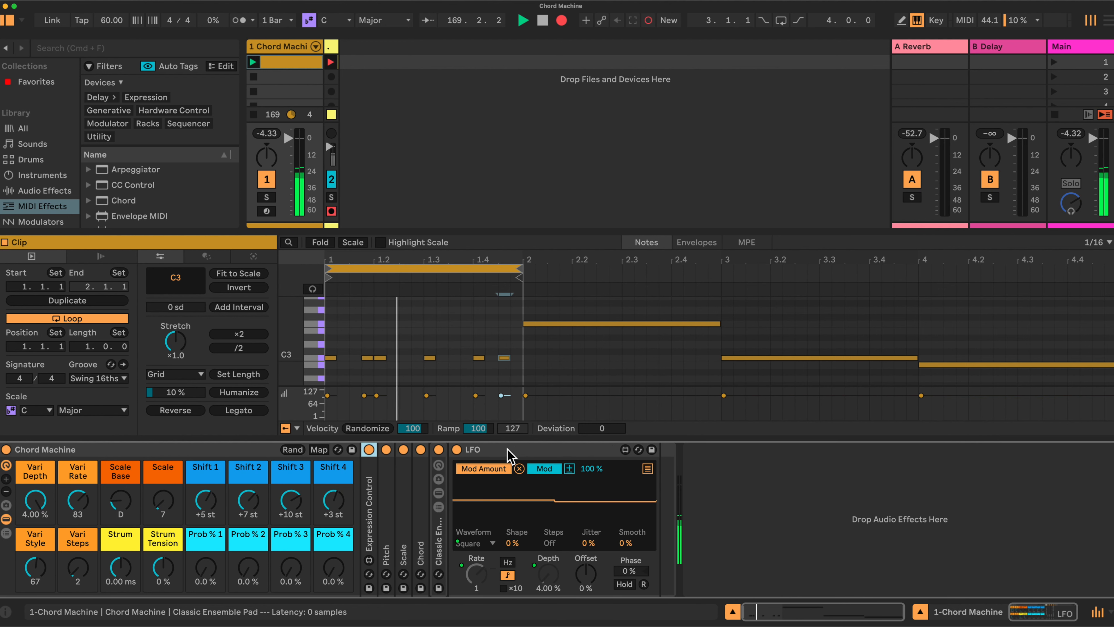
pyautogui.doubleClick(390, 504)
pyautogui.doubleClick(473, 500)
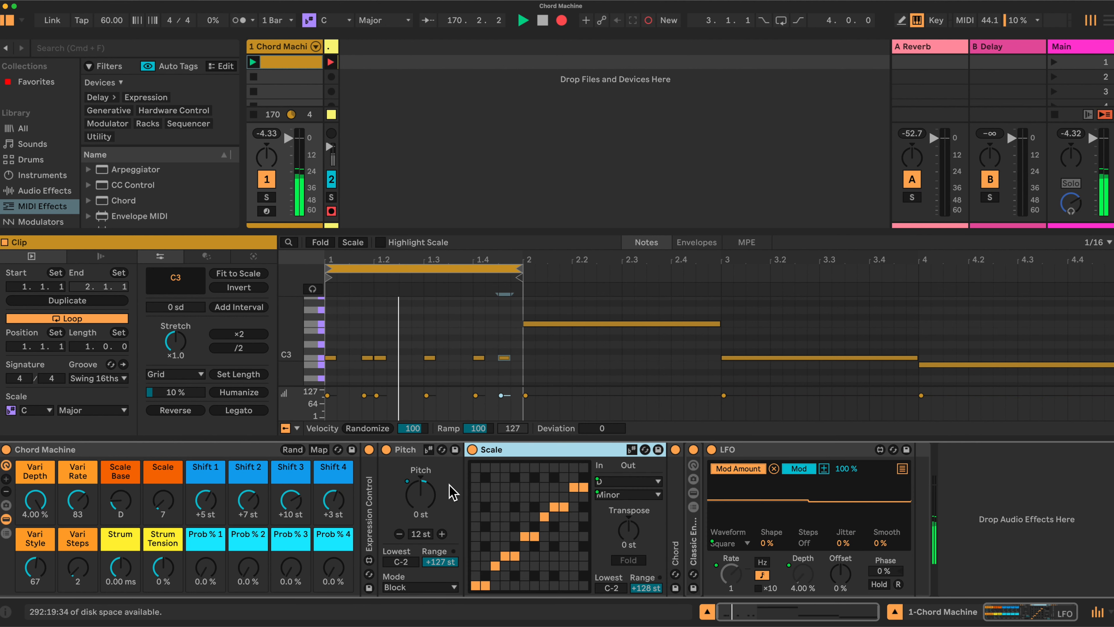
pyautogui.click(405, 453)
pyautogui.doubleClick(405, 453)
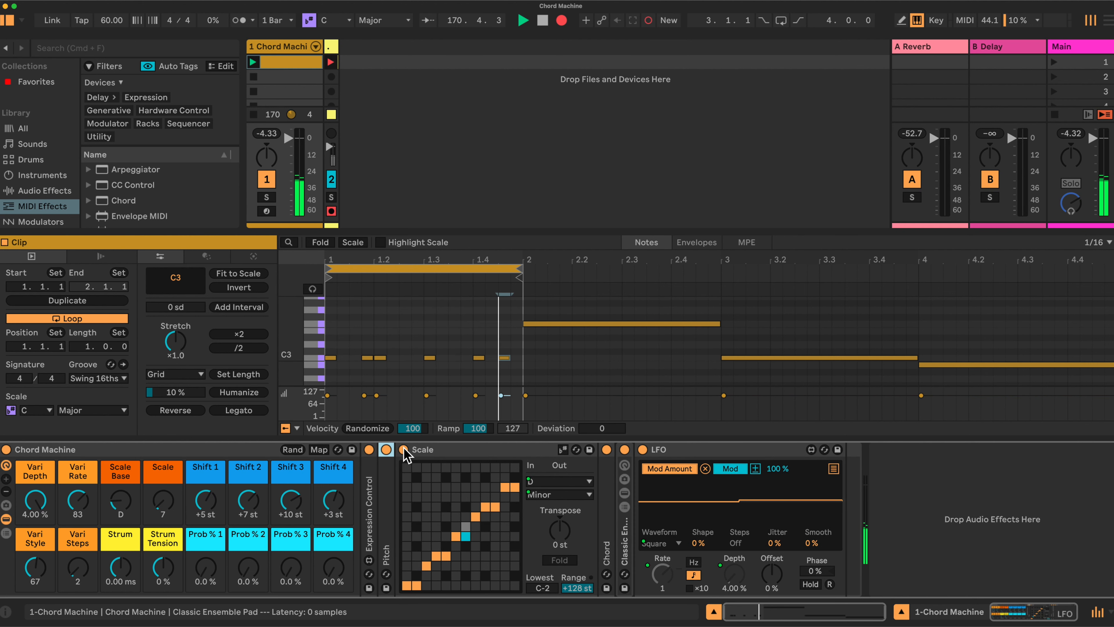
pyautogui.doubleClick(365, 510)
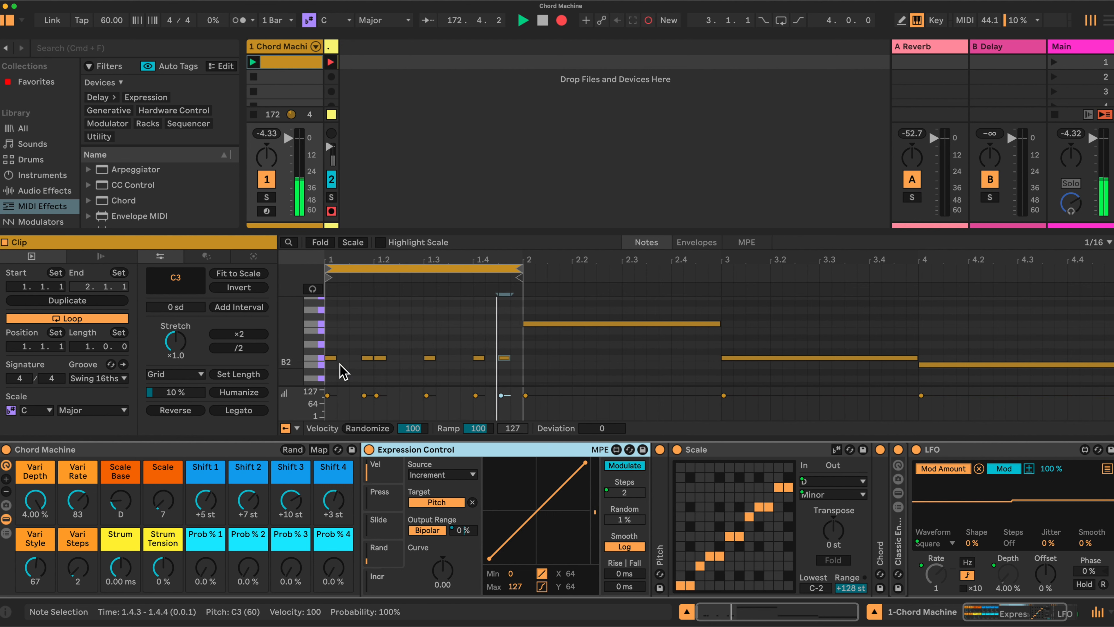
# - Replace the short notes with one C3 note filling bar 1, and extend the clip loop to four bars
pyautogui.moveTo(356, 367); pyautogui.dragTo(533, 351)
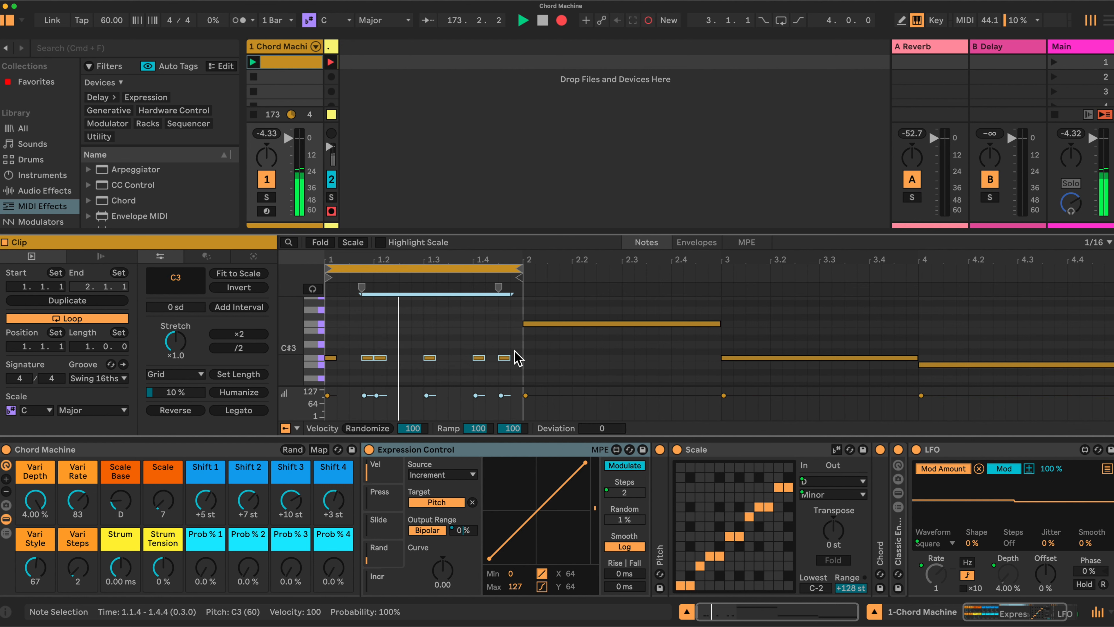
pyautogui.press('Delete')
pyautogui.moveTo(334, 356); pyautogui.dragTo(522, 357)
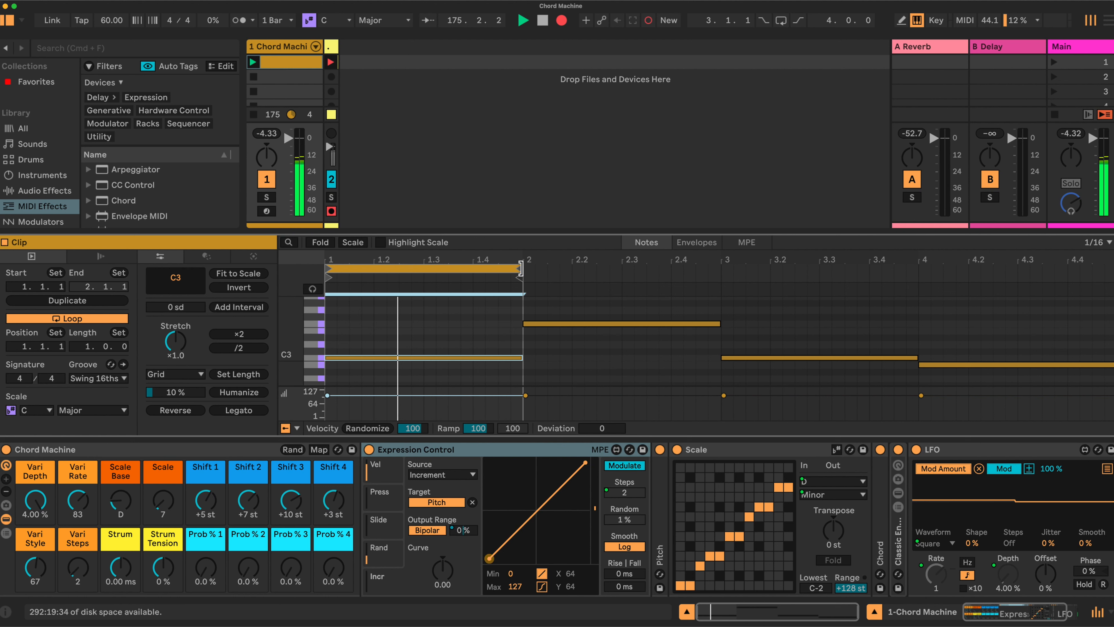
pyautogui.moveTo(521, 276); pyautogui.dragTo(1112, 276)
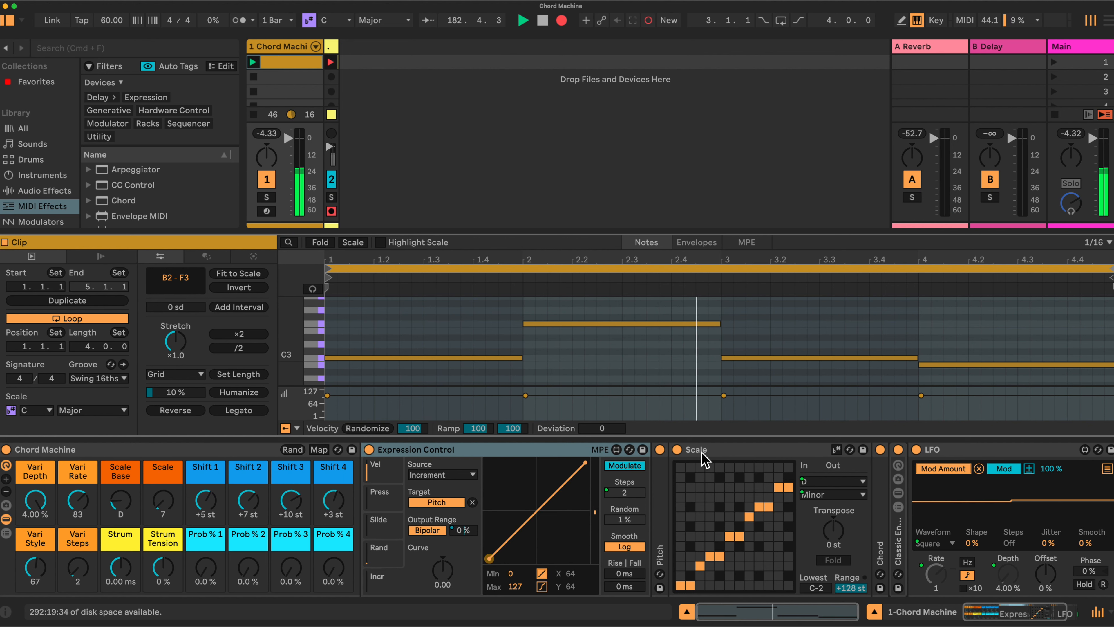
# - Fold the Scale device, unfold Chord, and adjust the Chord Machine's Prob % 4 macro
pyautogui.doubleClick(728, 454)
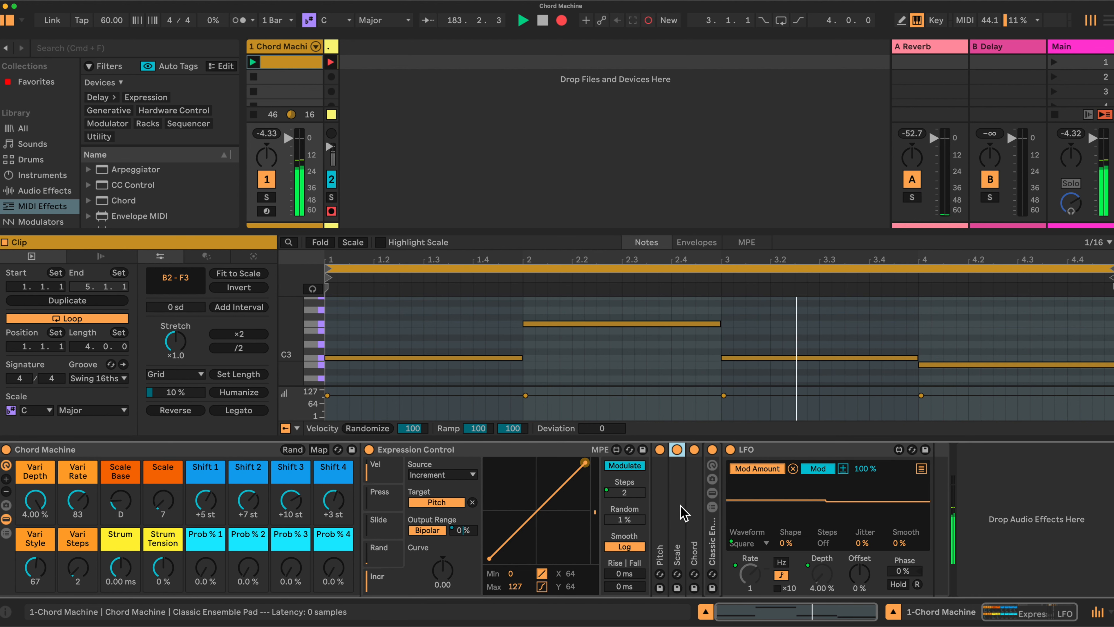
pyautogui.doubleClick(692, 512)
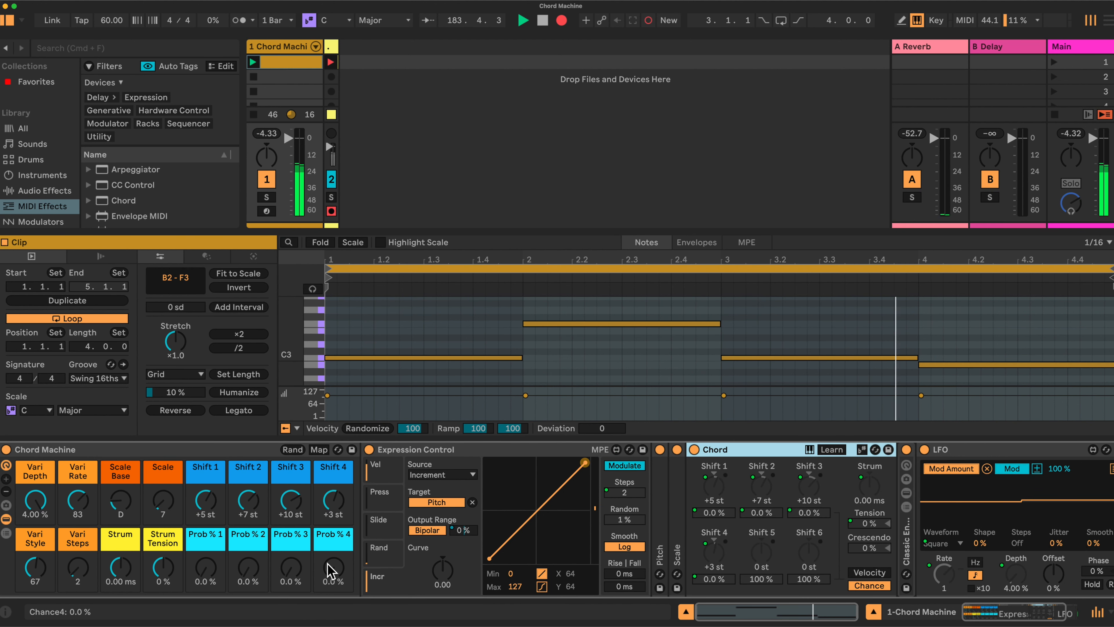
pyautogui.moveTo(336, 578); pyautogui.dragTo(329, 580)
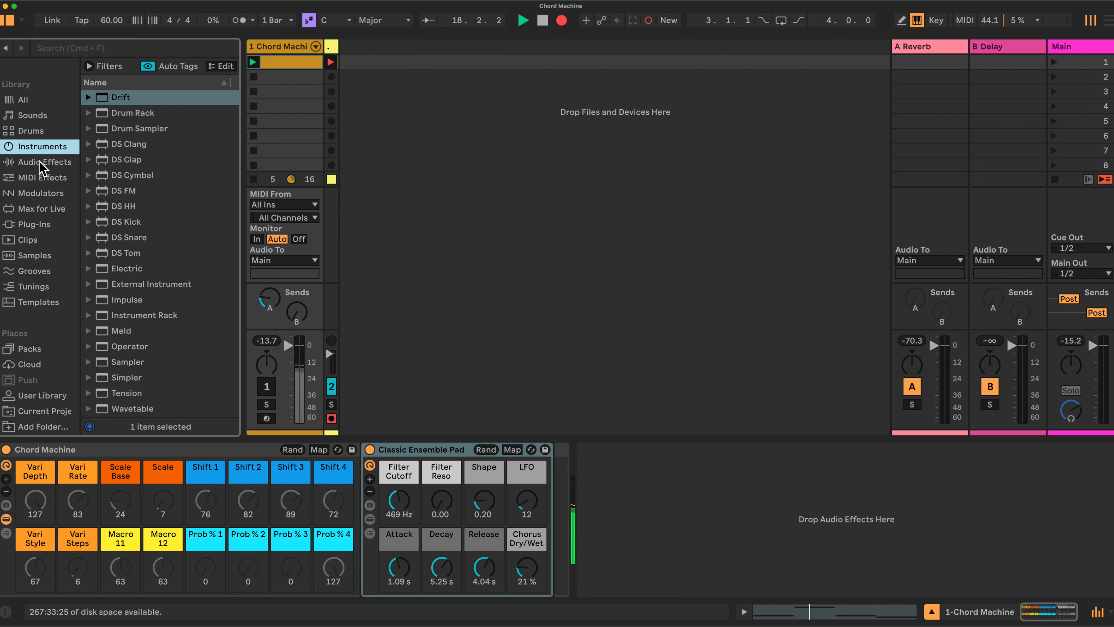
# - Add the Expression Control, Pitch, Scale and Chord MIDI effects in that order before the Classic Ensemble Pad
pyautogui.click(43, 177)
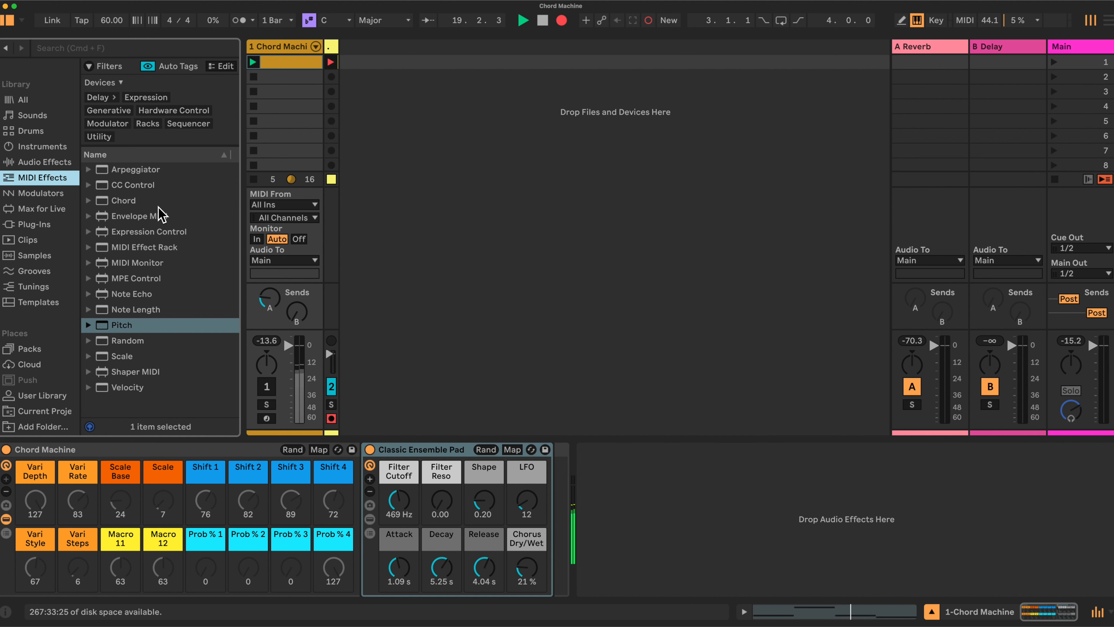
pyautogui.moveTo(150, 237); pyautogui.dragTo(364, 477)
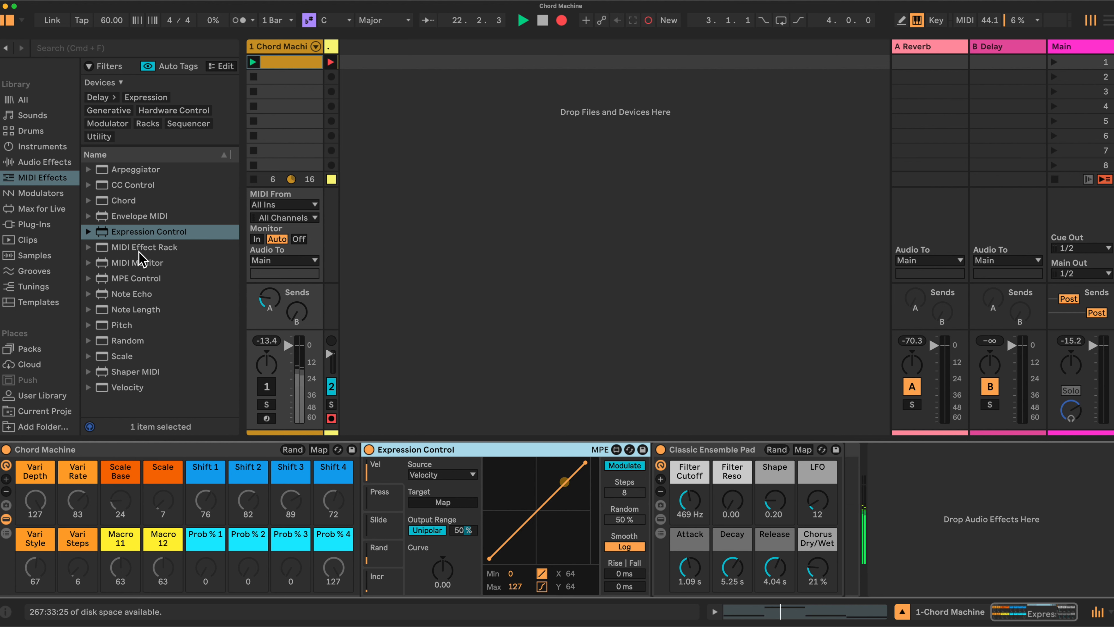
pyautogui.moveTo(126, 327); pyautogui.dragTo(654, 492)
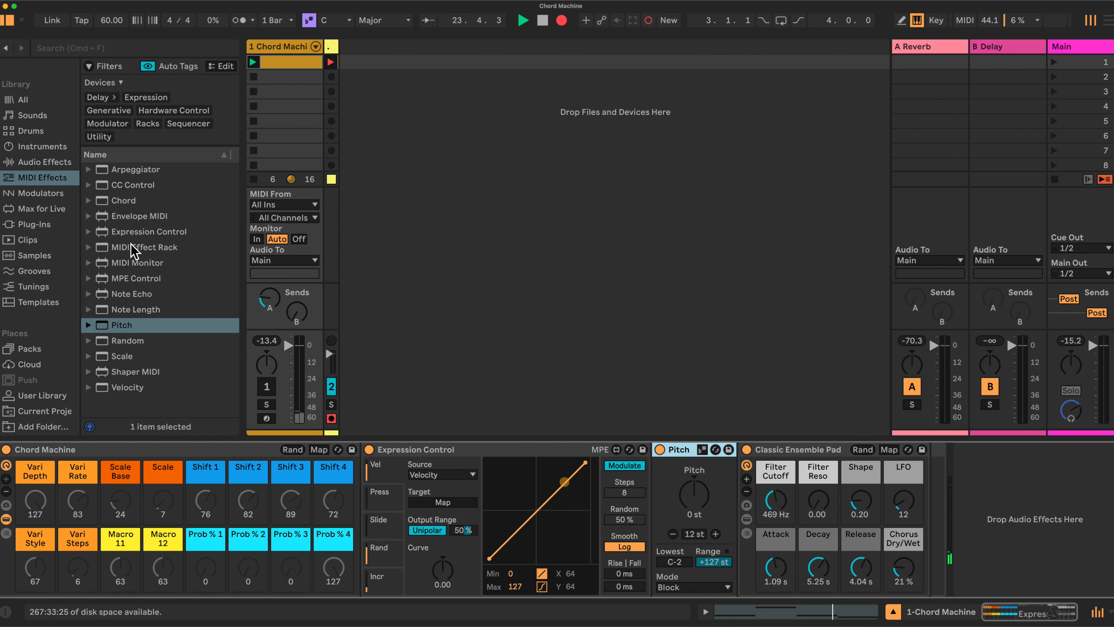
pyautogui.moveTo(124, 357); pyautogui.dragTo(737, 473)
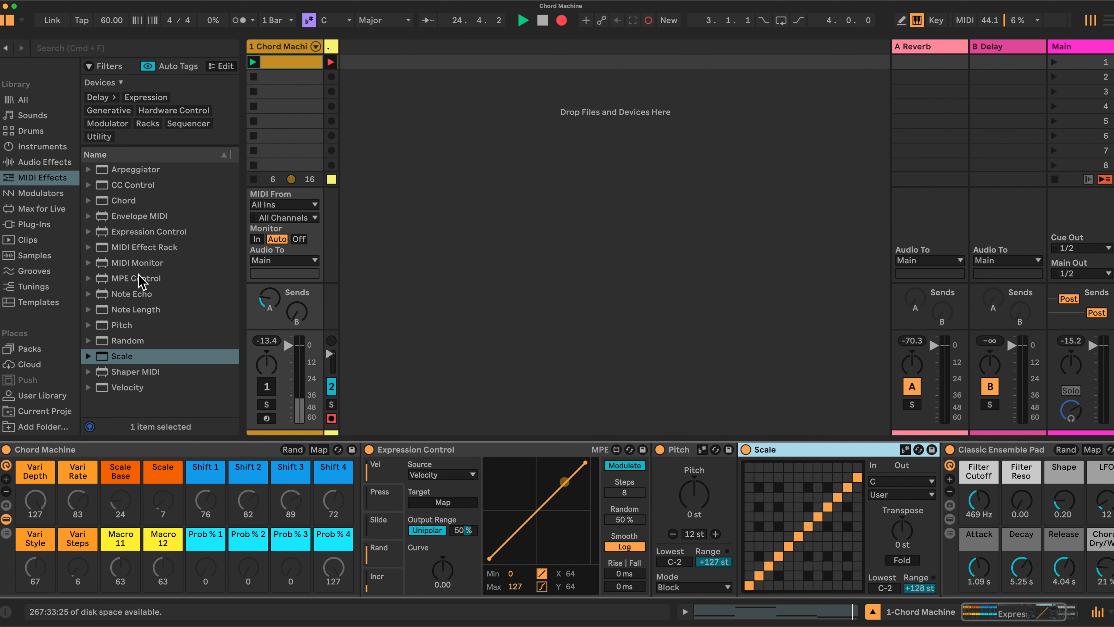
pyautogui.moveTo(124, 201); pyautogui.dragTo(943, 520)
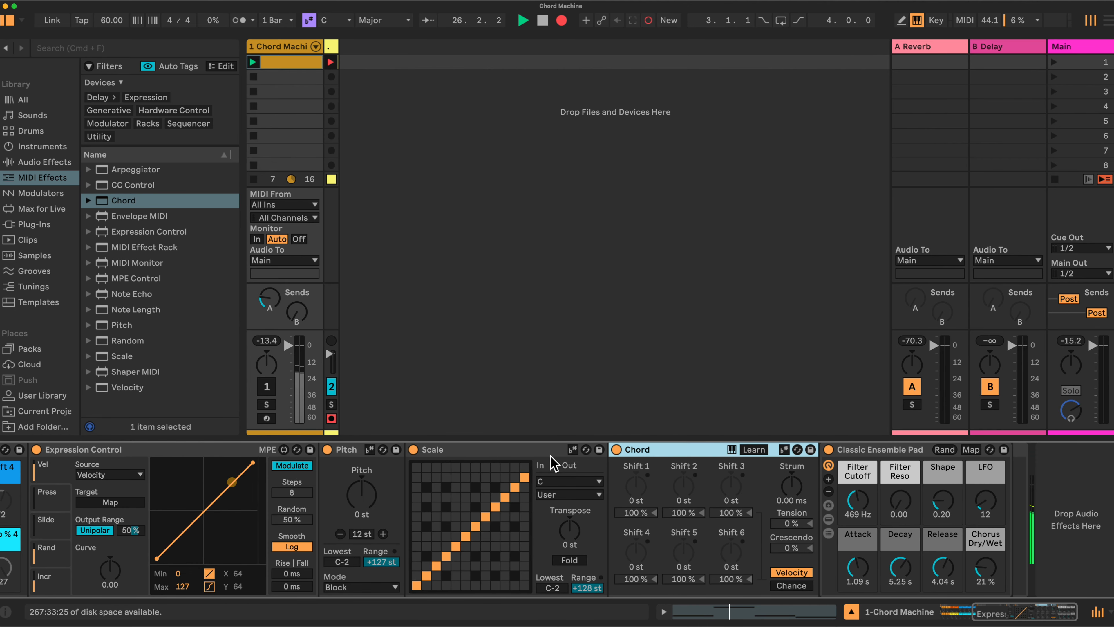
# - Add an LFO after the Classic Ensemble Pad, with modulation amount at 100 % and its rate synced to tempo
pyautogui.click(41, 162)
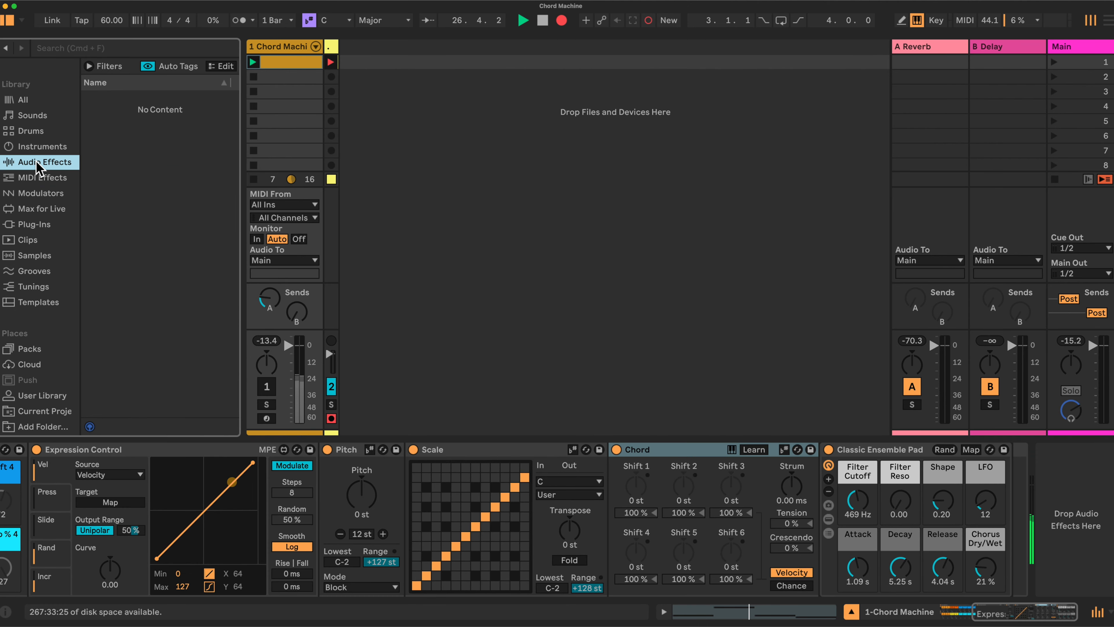
pyautogui.scroll(-5, 162, 255)
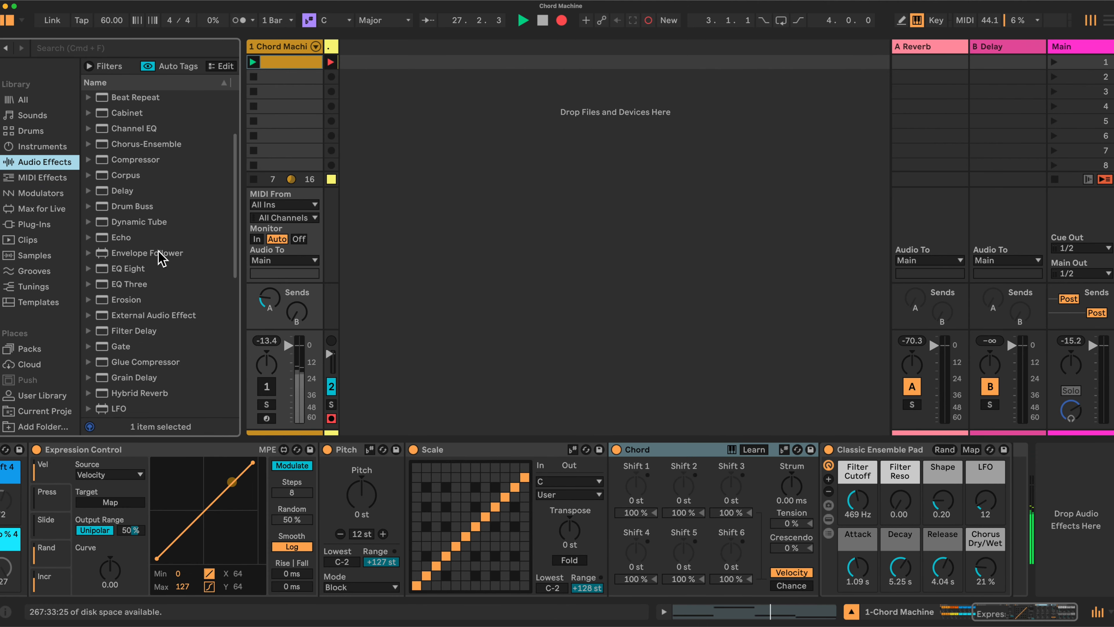
pyautogui.click(119, 332)
pyautogui.moveTo(118, 334); pyautogui.dragTo(997, 497)
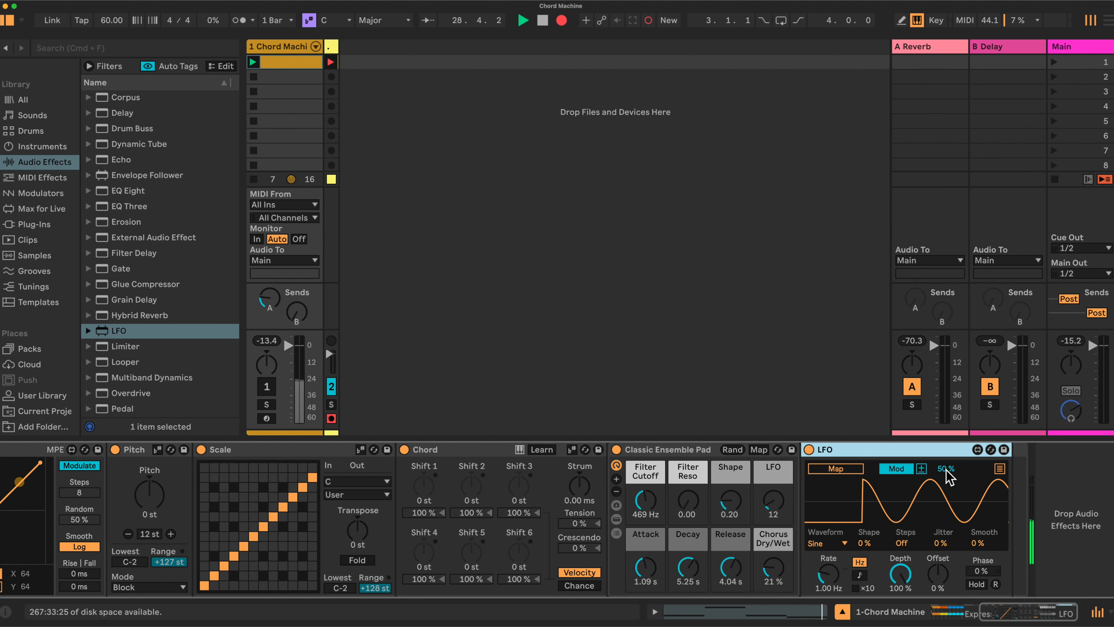
pyautogui.moveTo(947, 470); pyautogui.dragTo(946, 434)
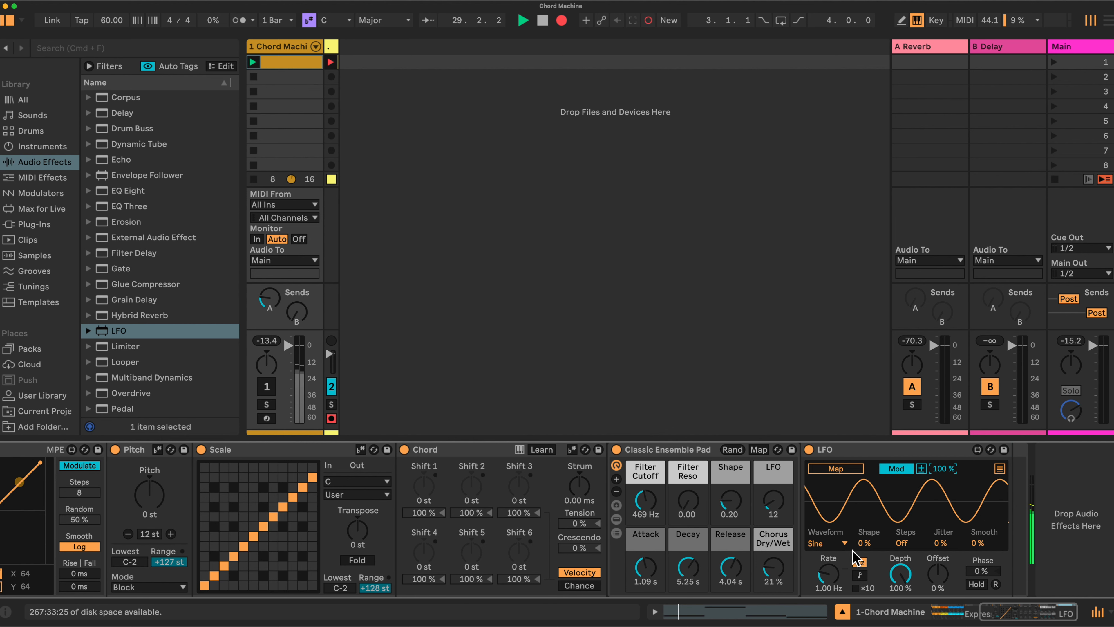
pyautogui.click(858, 575)
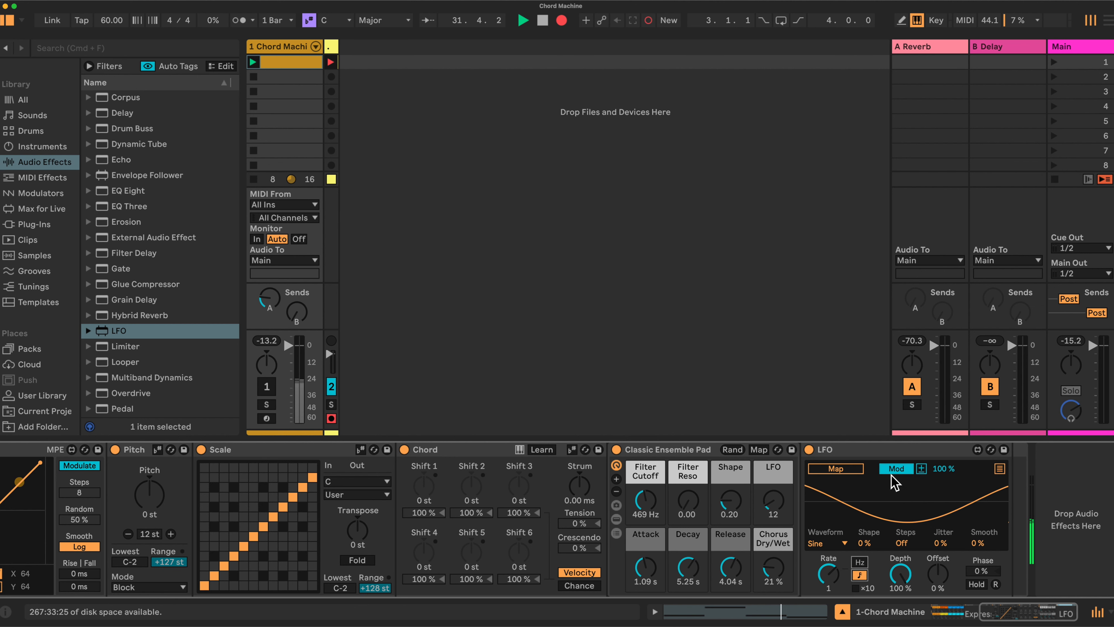
# - Show Expression Control's Increment mapping and make its output range bipolar
pyautogui.hscroll(-10, 811, 536)
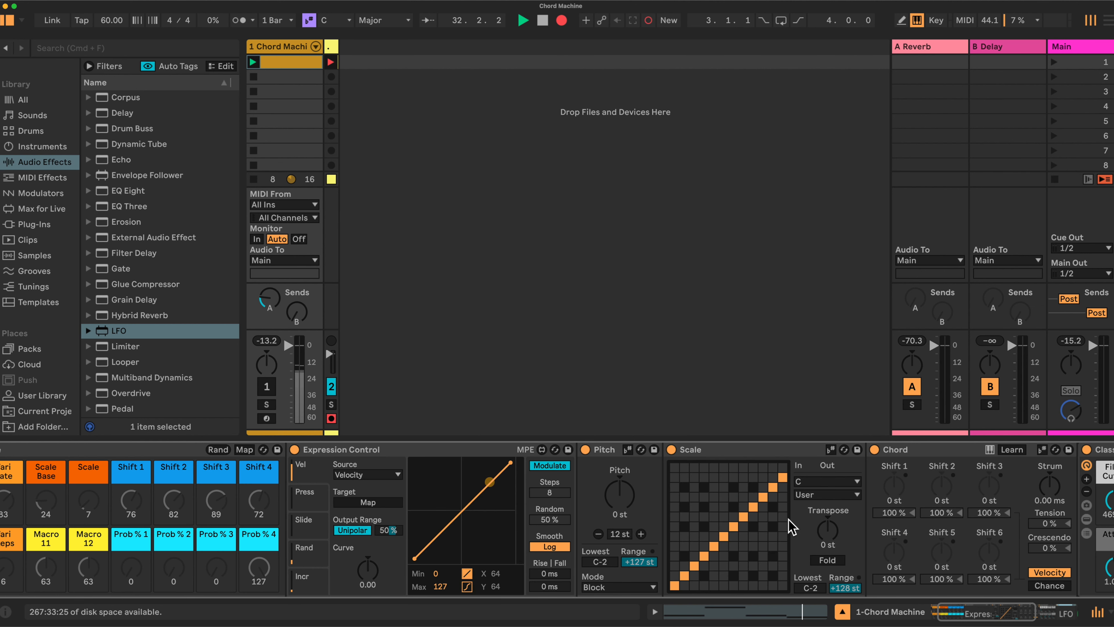
pyautogui.hscroll(-3, 796, 526)
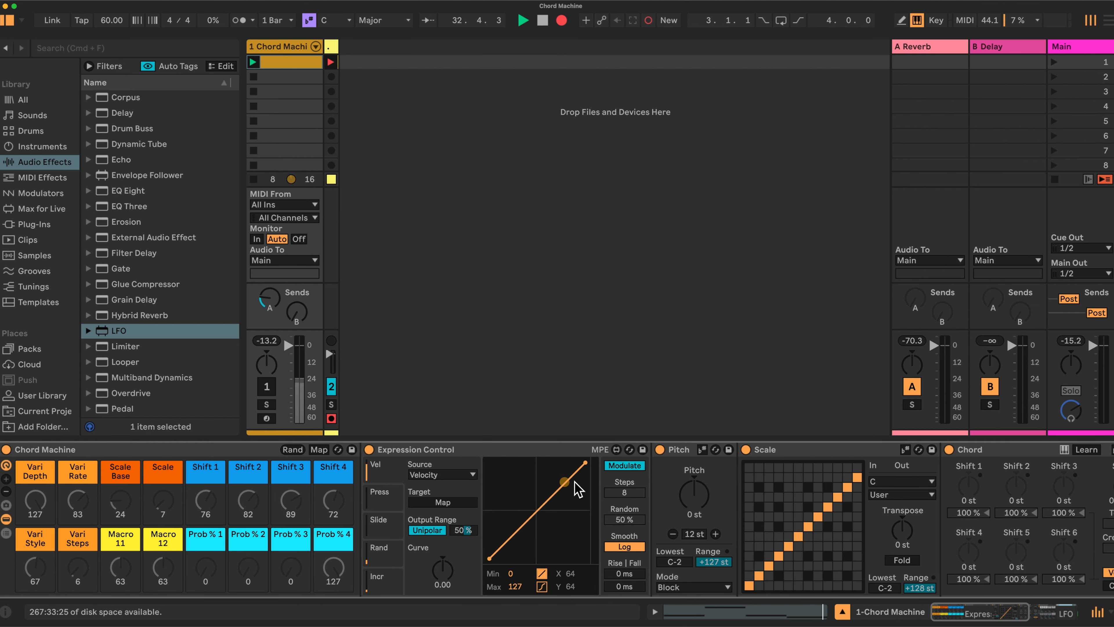
pyautogui.click(380, 581)
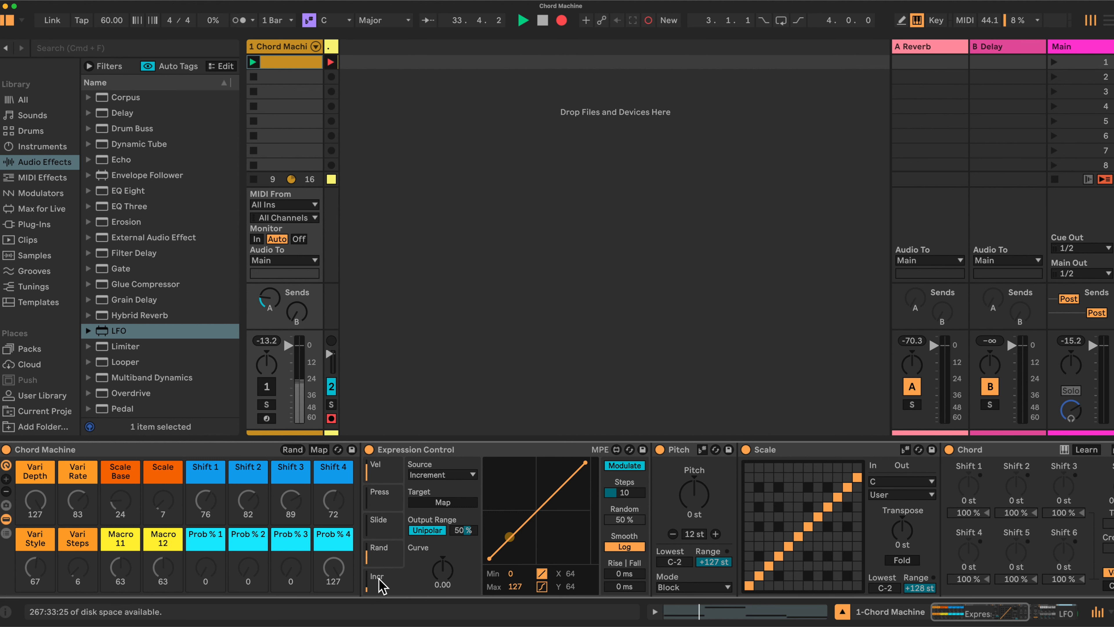
pyautogui.hscroll(1, 415, 565)
pyautogui.click(425, 530)
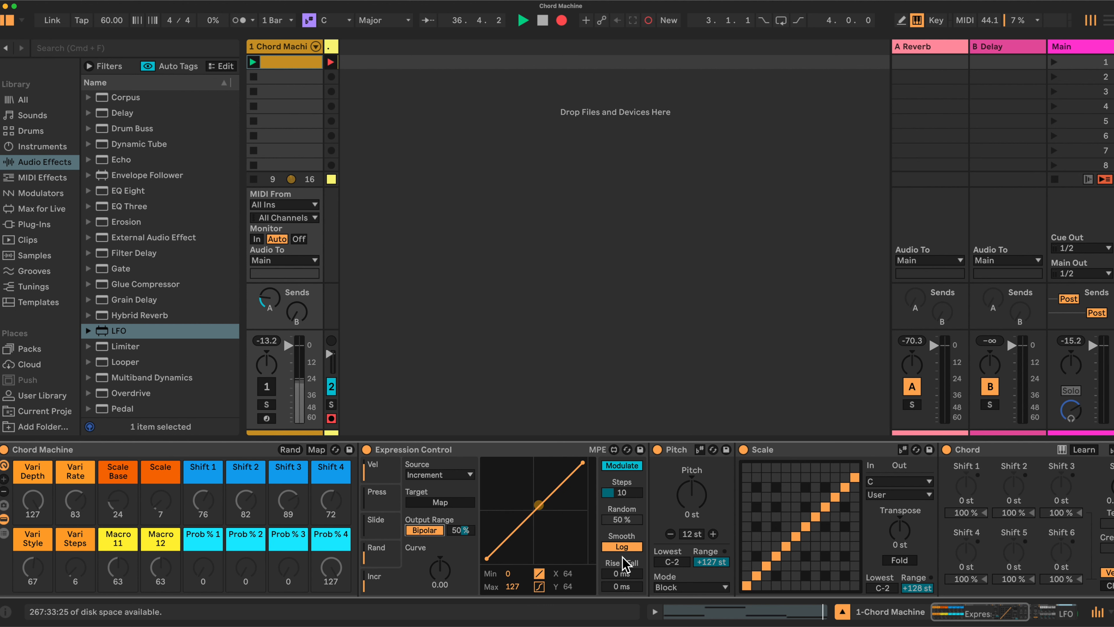
# - Set Expression Control's Random amount to 1 % and map its Increment output to the Pitch device's Pitch parameter
pyautogui.moveTo(629, 519); pyautogui.dragTo(629, 562)
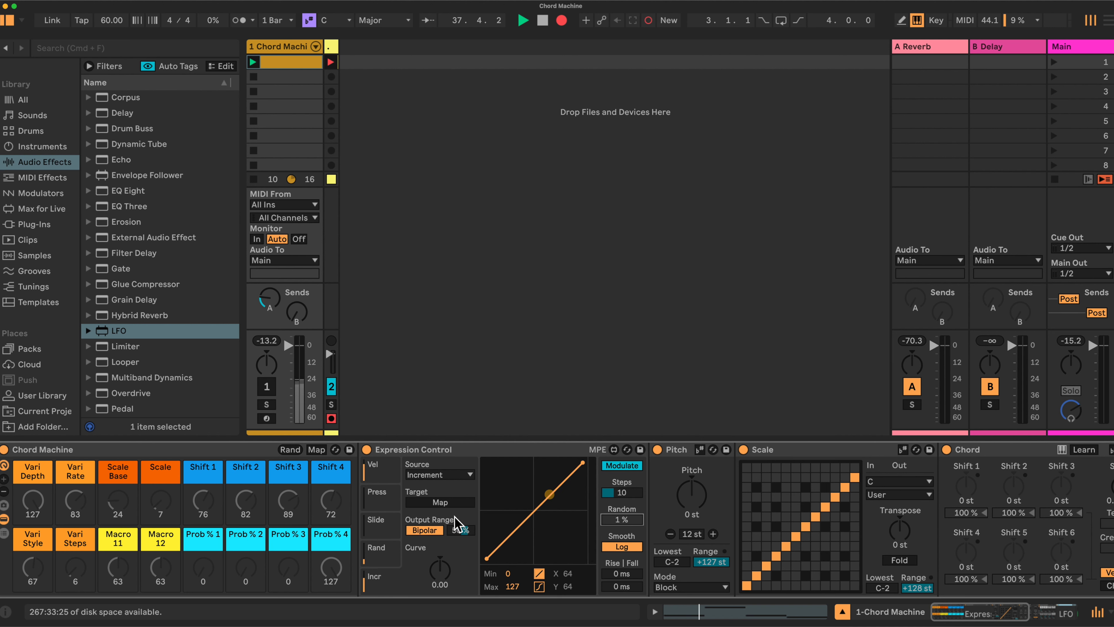
pyautogui.click(439, 503)
pyautogui.click(694, 489)
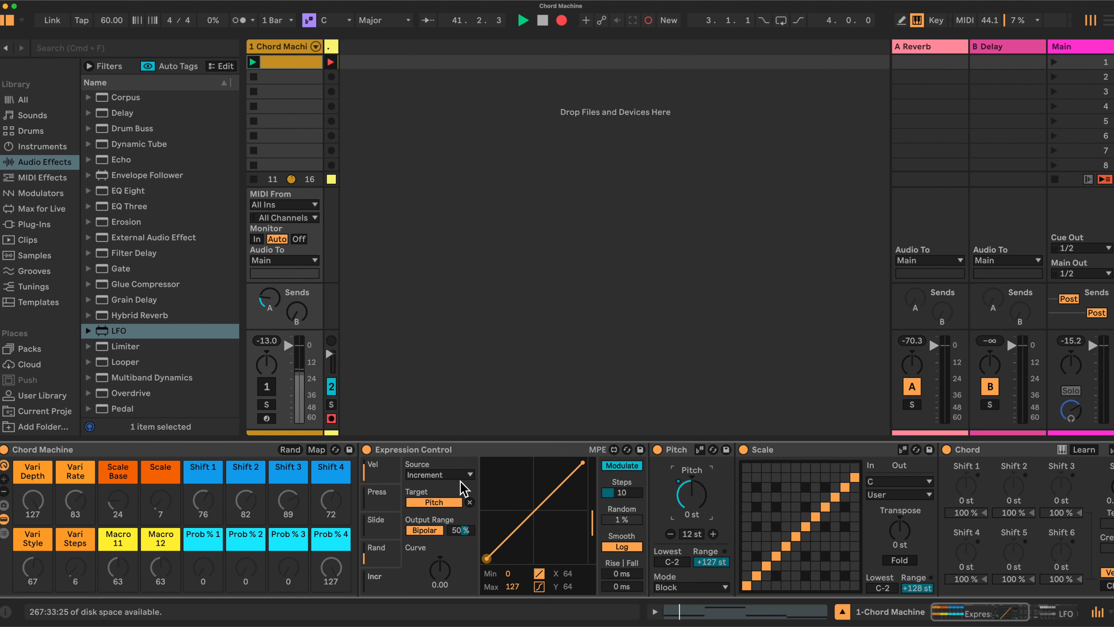
# - Set the bipolar output range amount of Expression Control's Pitch mapping to 0 %
pyautogui.click(460, 530)
pyautogui.write('0')
pyautogui.press('Return')
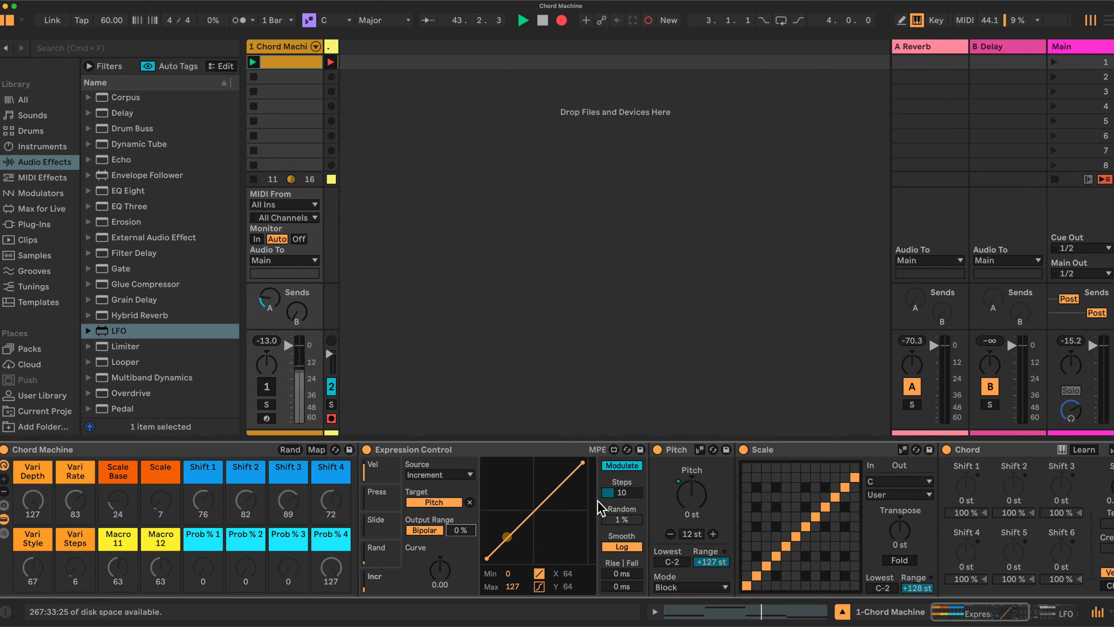
# - Look through the scale types offered by the Scale device
pyautogui.hscroll(5, 601, 510)
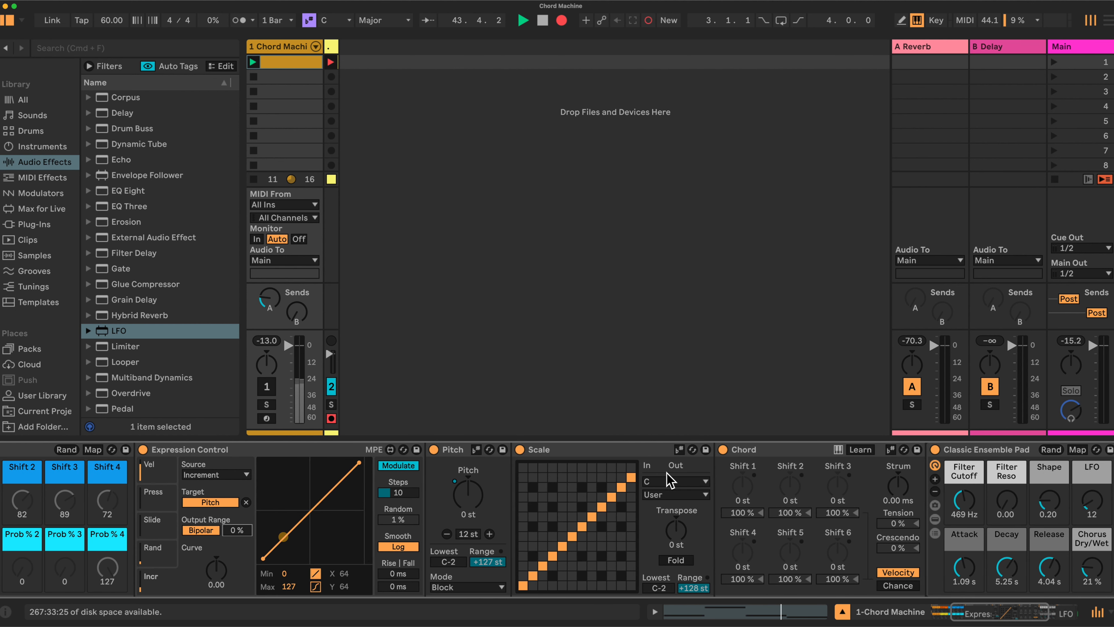
pyautogui.click(707, 495)
pyautogui.click(707, 495)
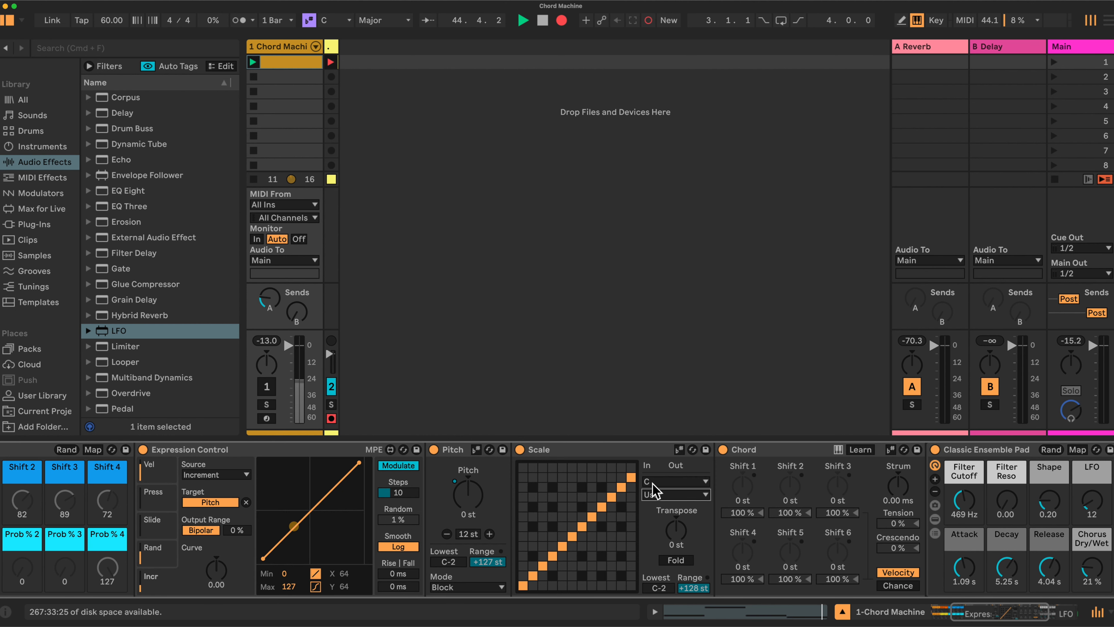
pyautogui.hscroll(5, 685, 522)
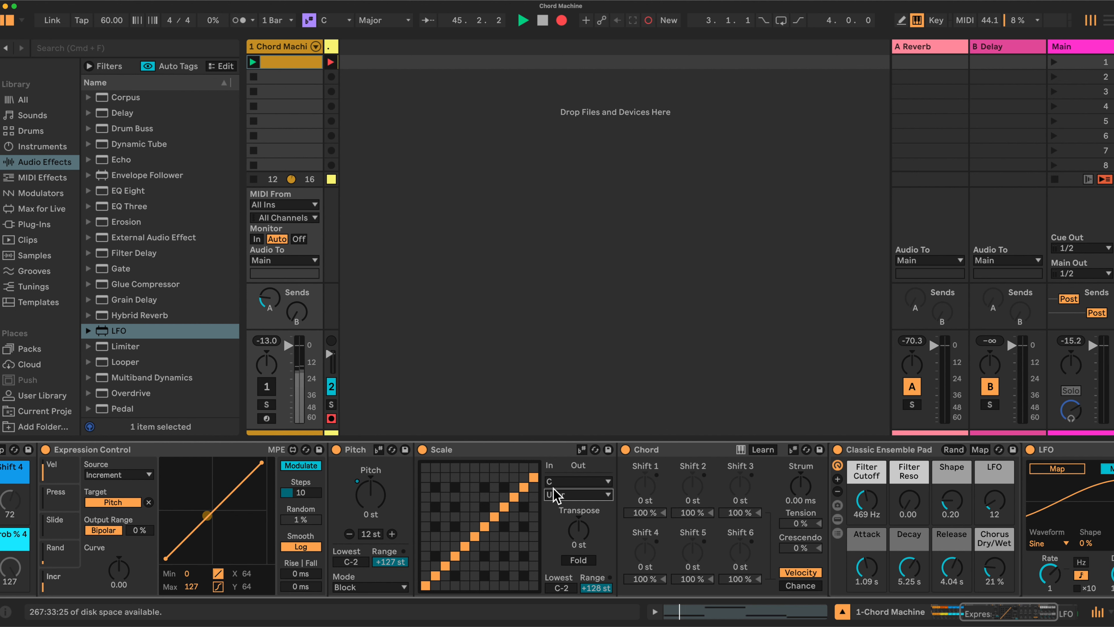
pyautogui.click(608, 494)
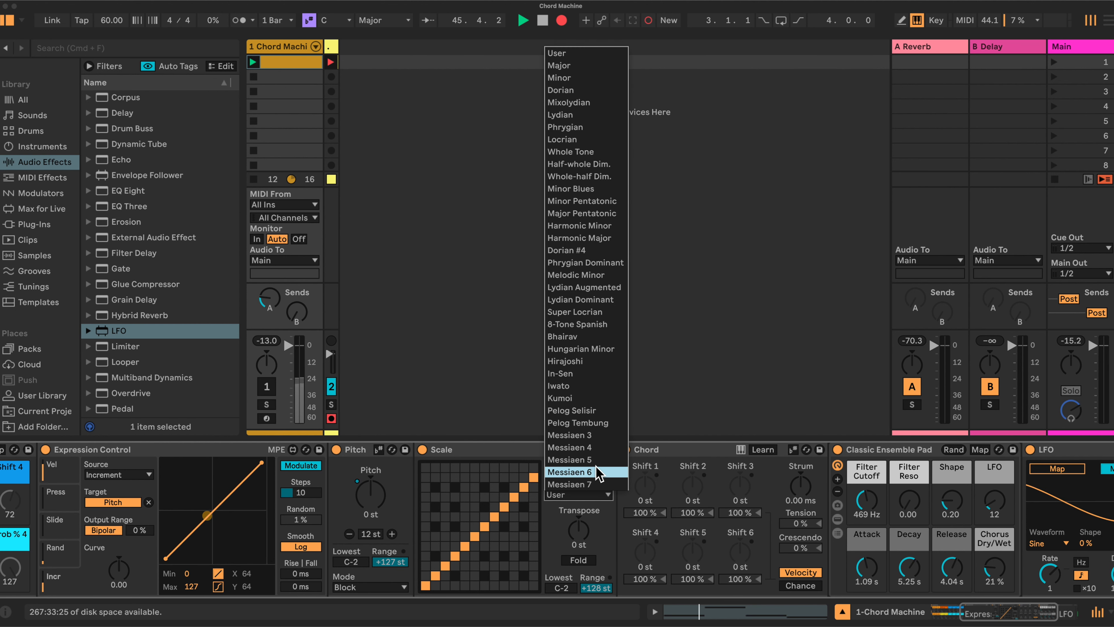
pyautogui.click(609, 532)
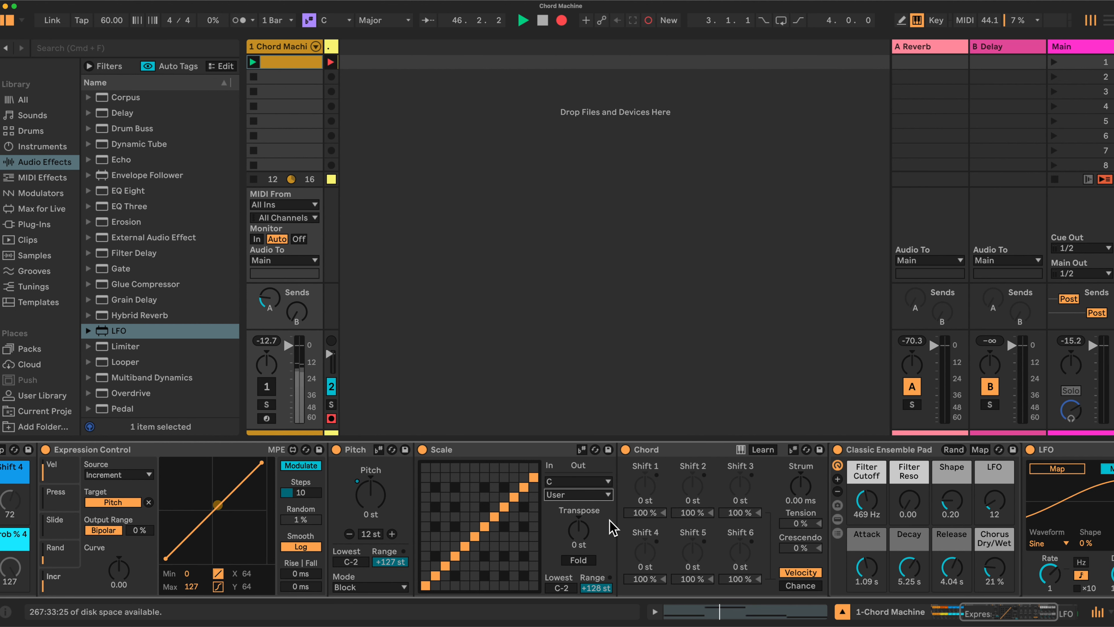
# - Switch the Chord device from Velocity to Chance and fold the Classic Ensemble Pad
pyautogui.hscroll(2, 597, 525)
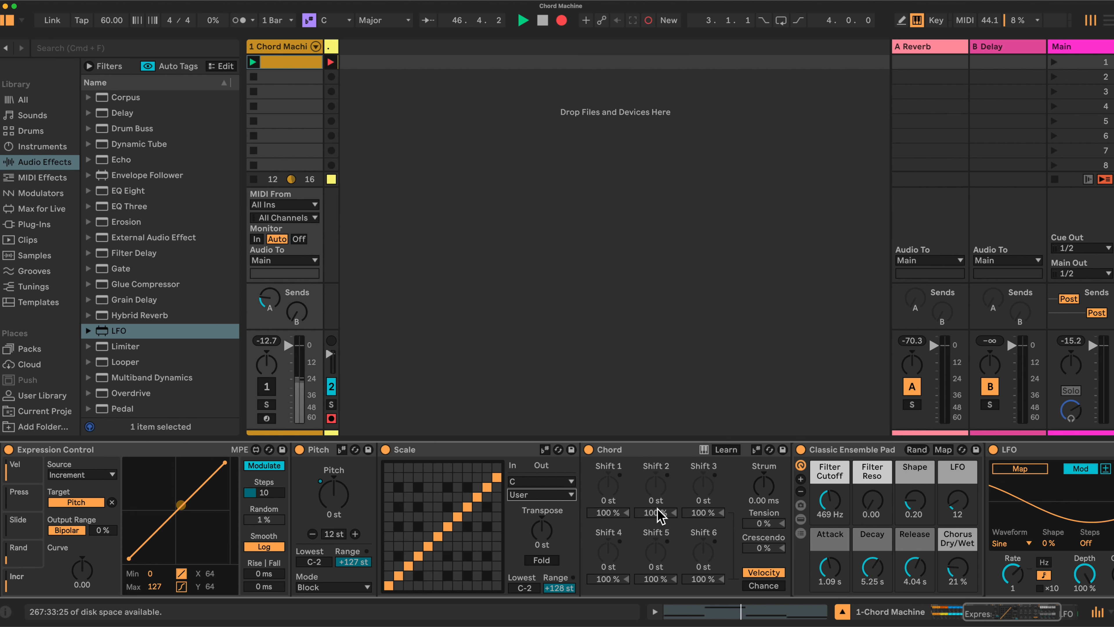
pyautogui.click(763, 587)
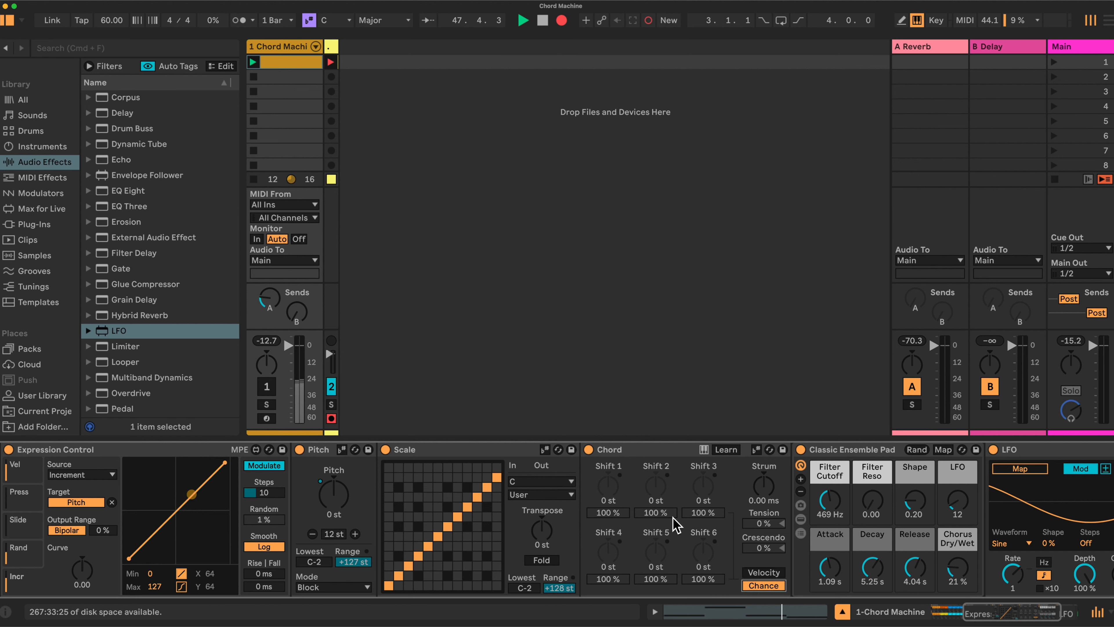
pyautogui.hscroll(5, 682, 501)
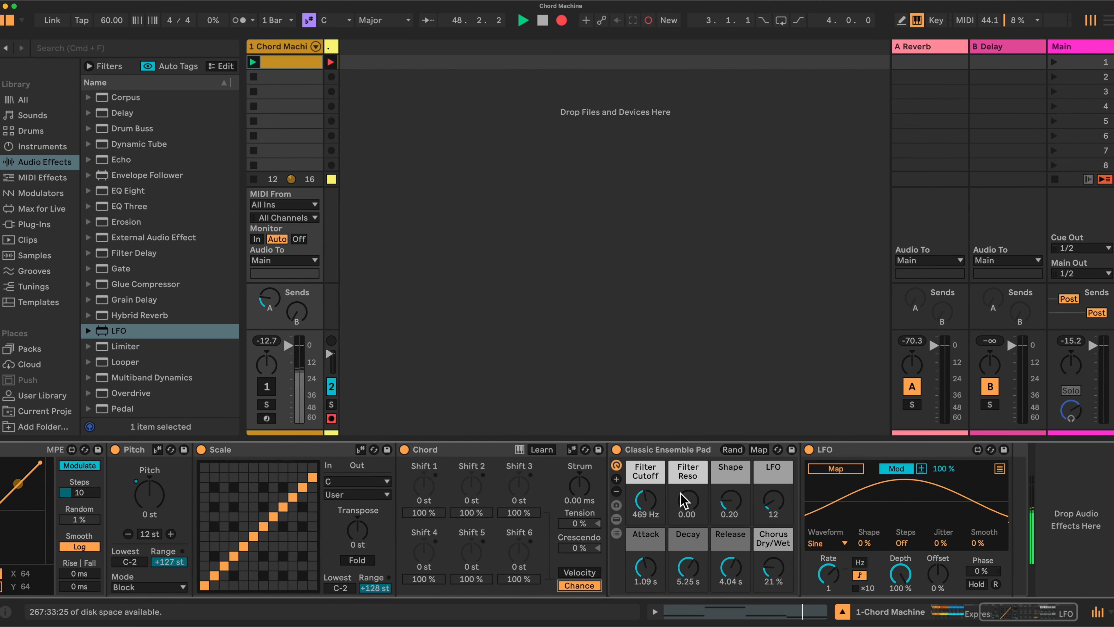
pyautogui.doubleClick(678, 449)
# - Turn on macro mapping for the Chord Machine rack and map the LFO's synced Rate to the Vari Rate macro
pyautogui.hscroll(-15, 606, 483)
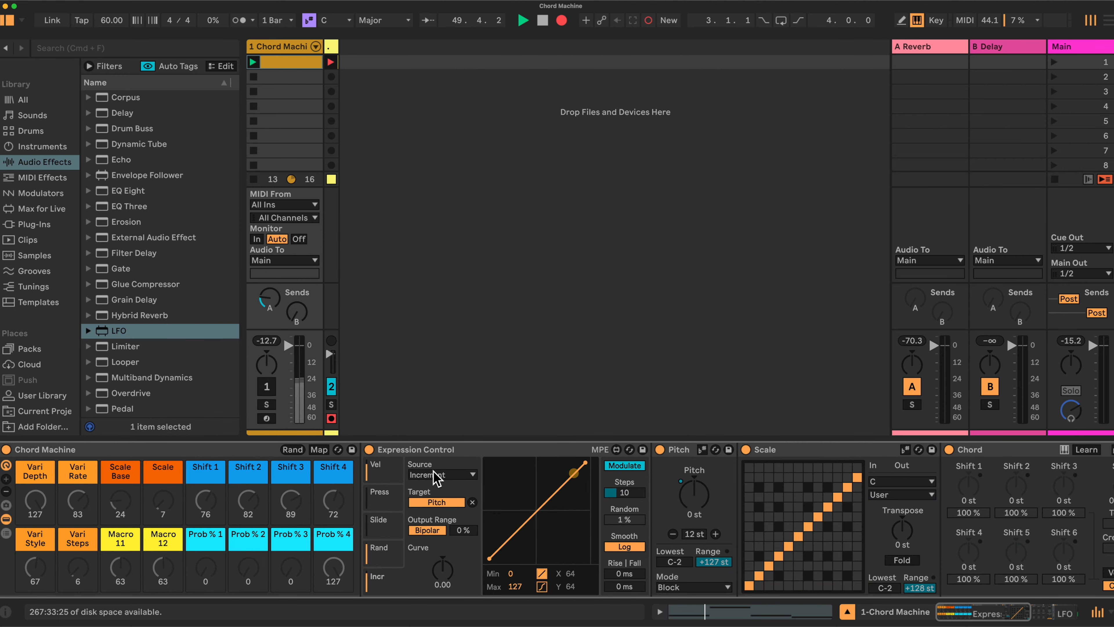
pyautogui.click(319, 449)
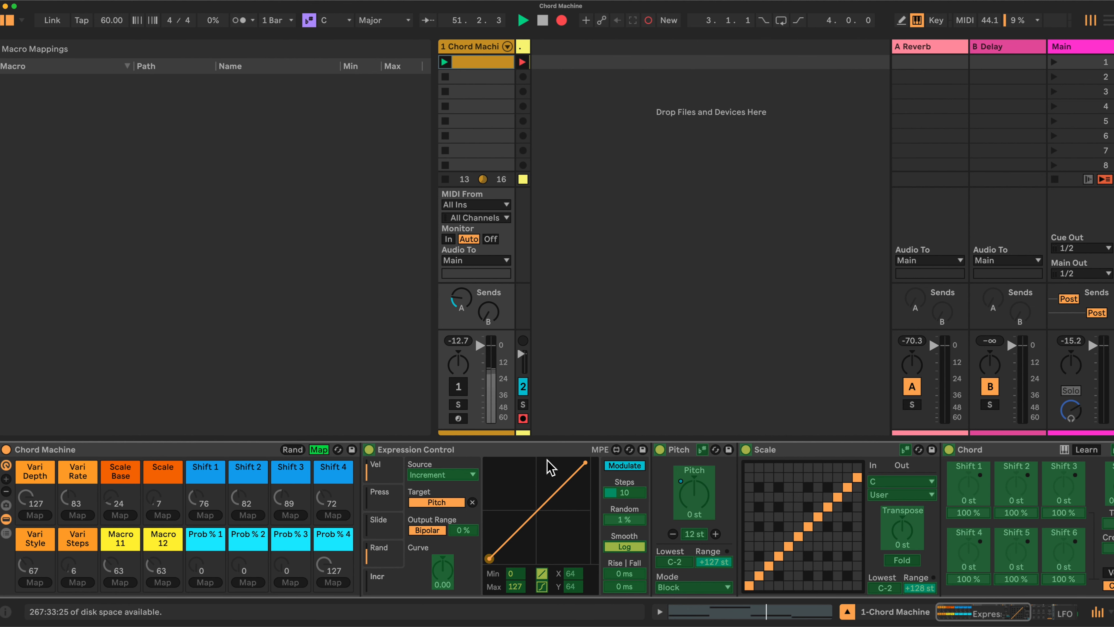
pyautogui.hscroll(10, 551, 467)
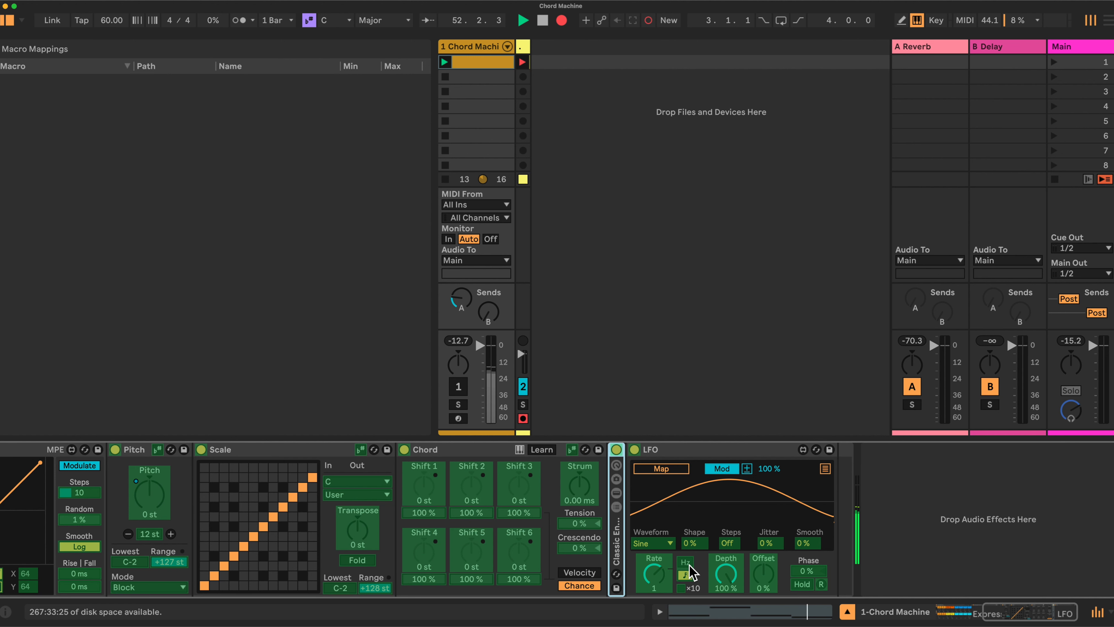
pyautogui.click(655, 576)
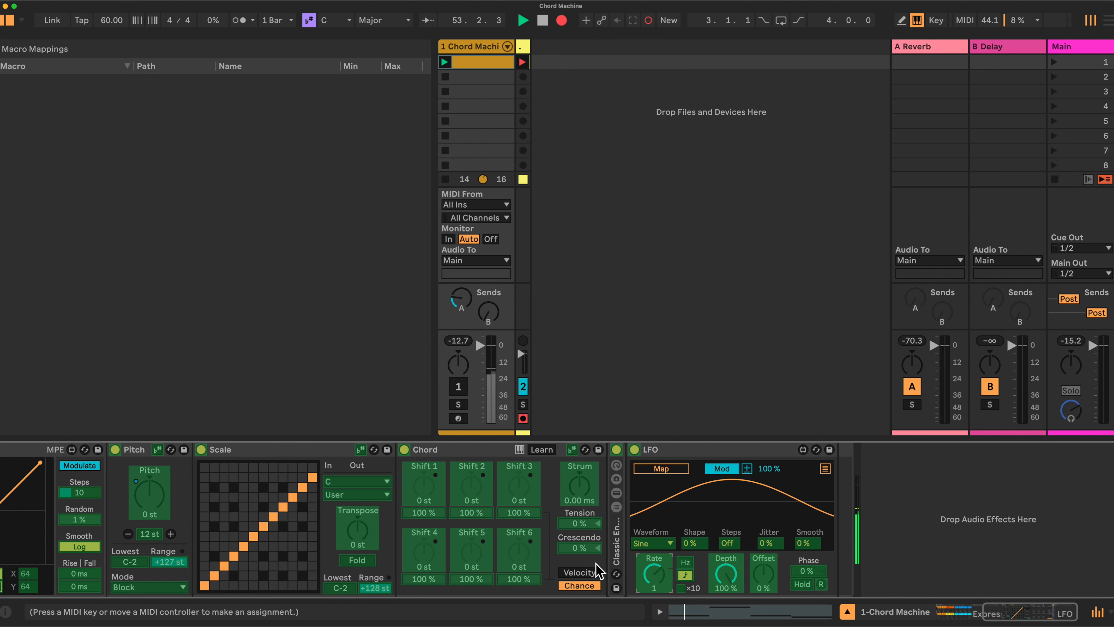
pyautogui.hscroll(-10, 599, 570)
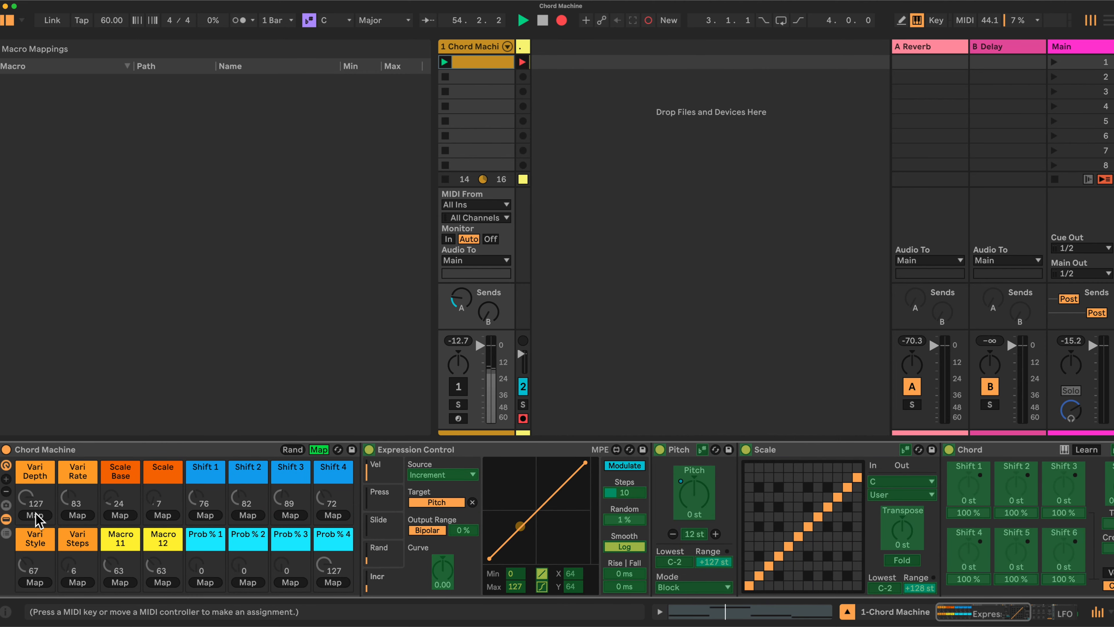
pyautogui.click(77, 515)
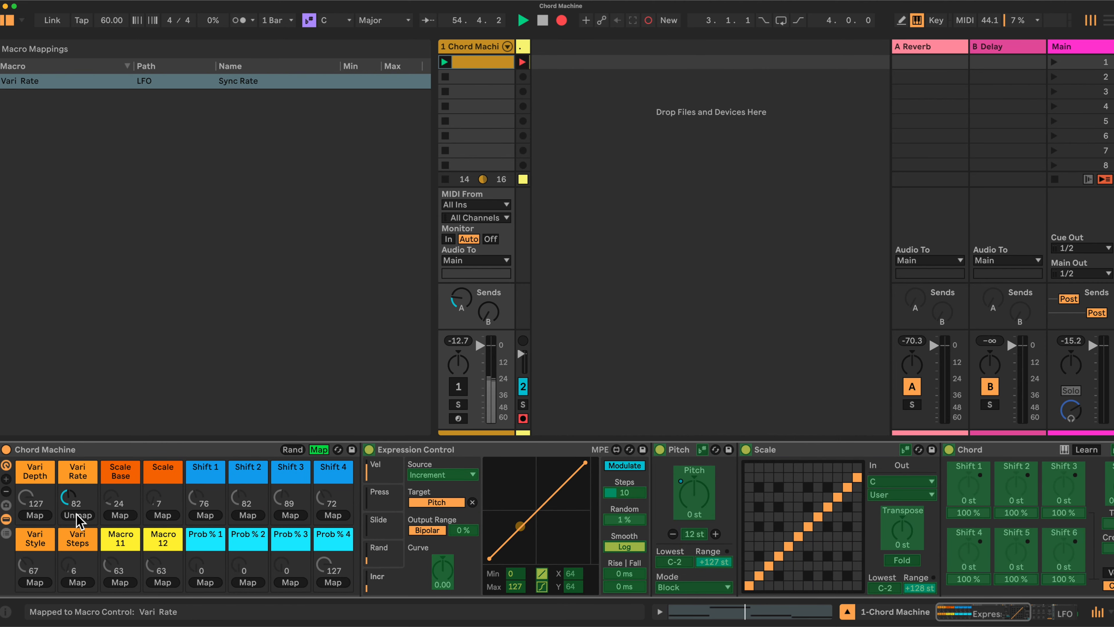
# - Fold the Expression Control, Scale and Chord devices
pyautogui.doubleClick(518, 452)
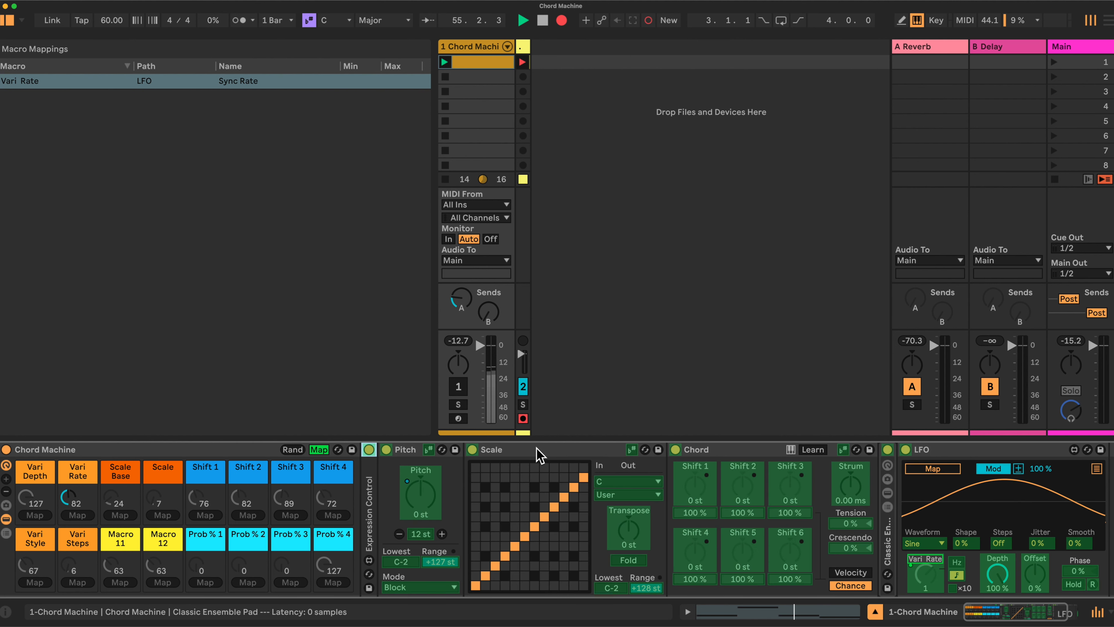
pyautogui.doubleClick(537, 454)
pyautogui.doubleClick(557, 452)
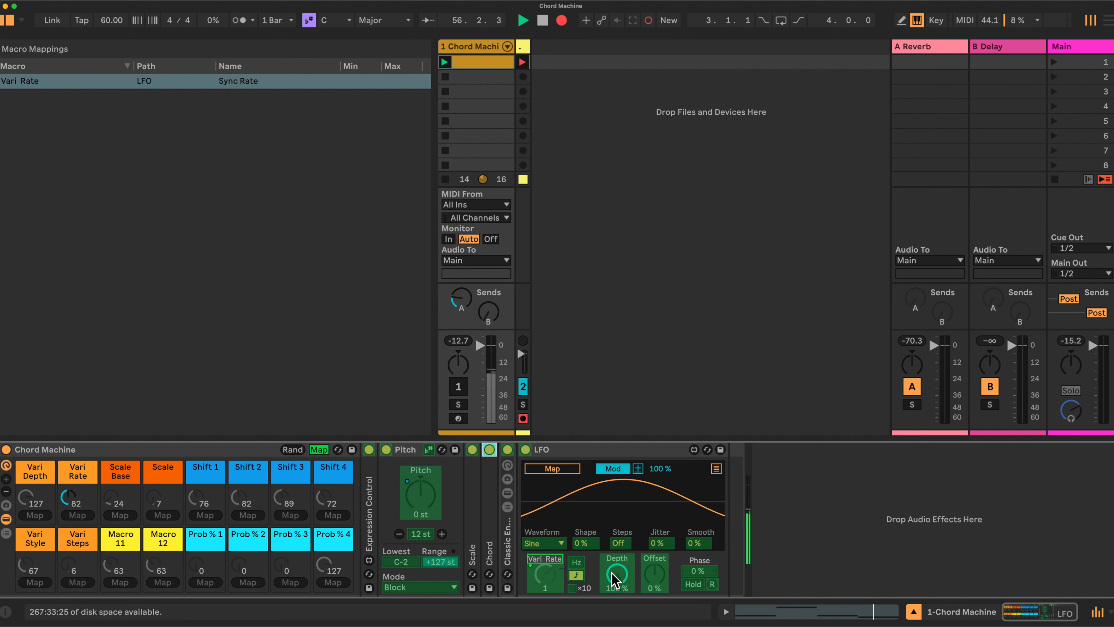
# - Map the LFO's Depth to the Vari Depth macro with a 4 % maximum, and its Waveform to the Vari Style macro
pyautogui.click(616, 579)
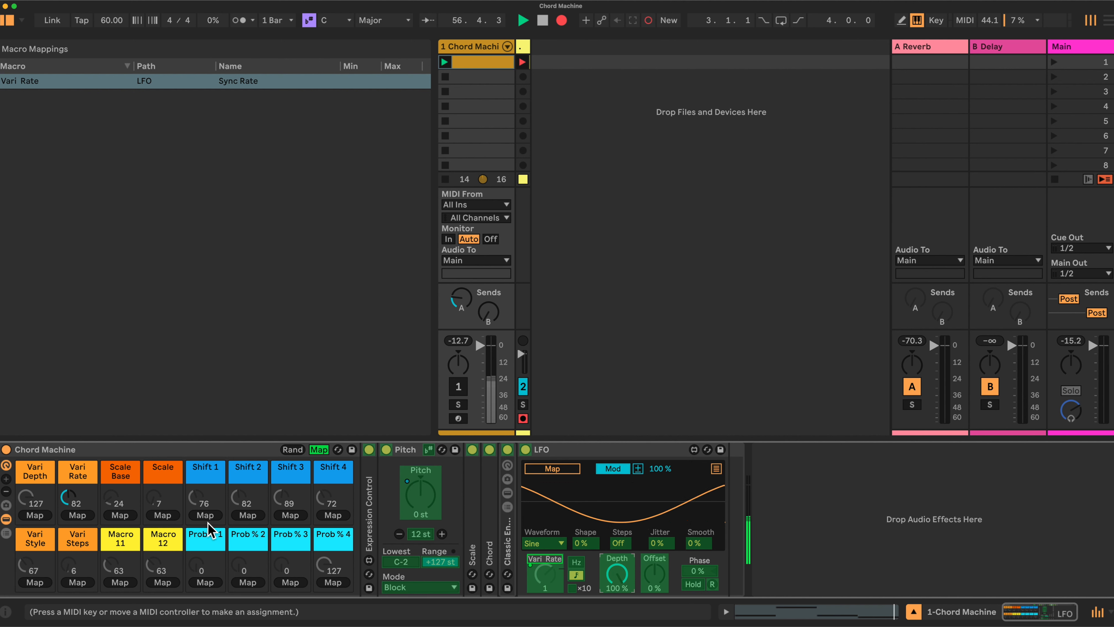
pyautogui.click(34, 515)
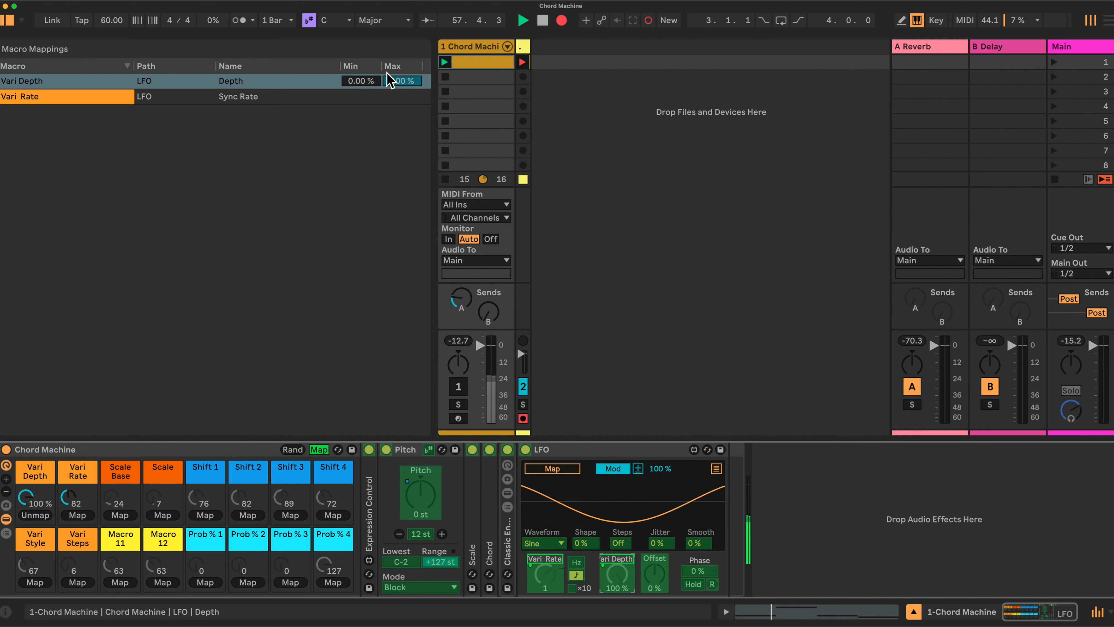
pyautogui.click(412, 90)
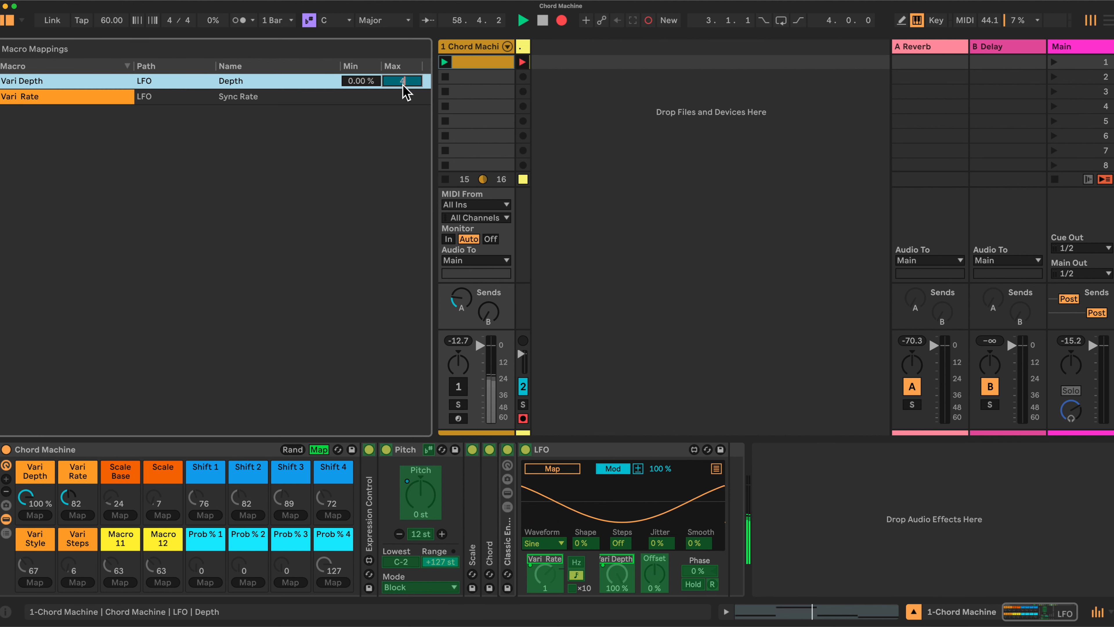
pyautogui.write('4')
pyautogui.press('Return')
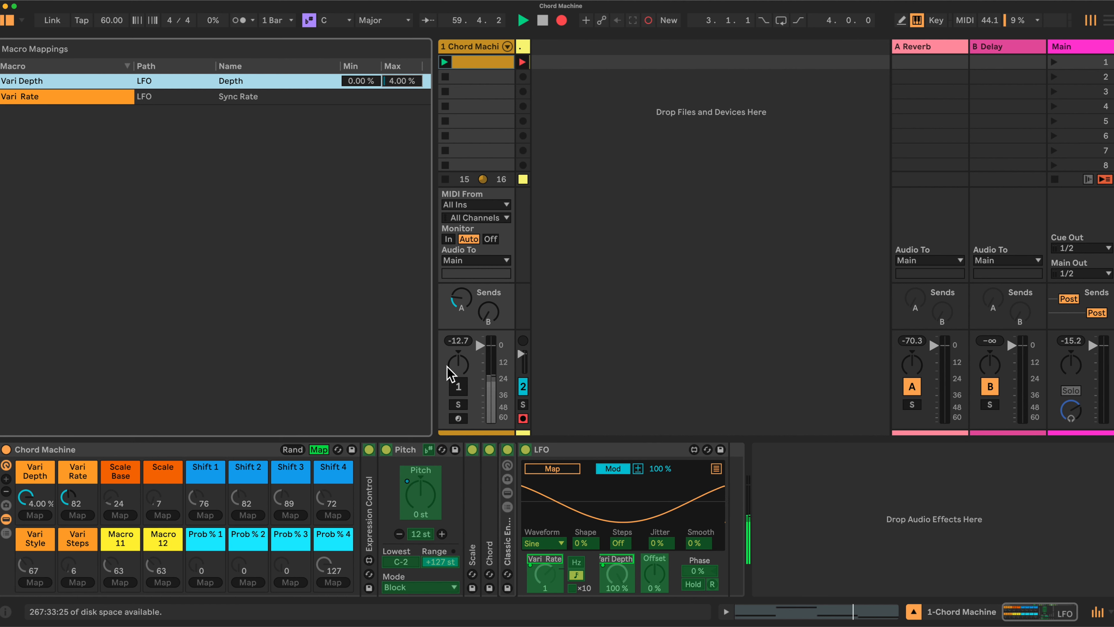
pyautogui.click(547, 549)
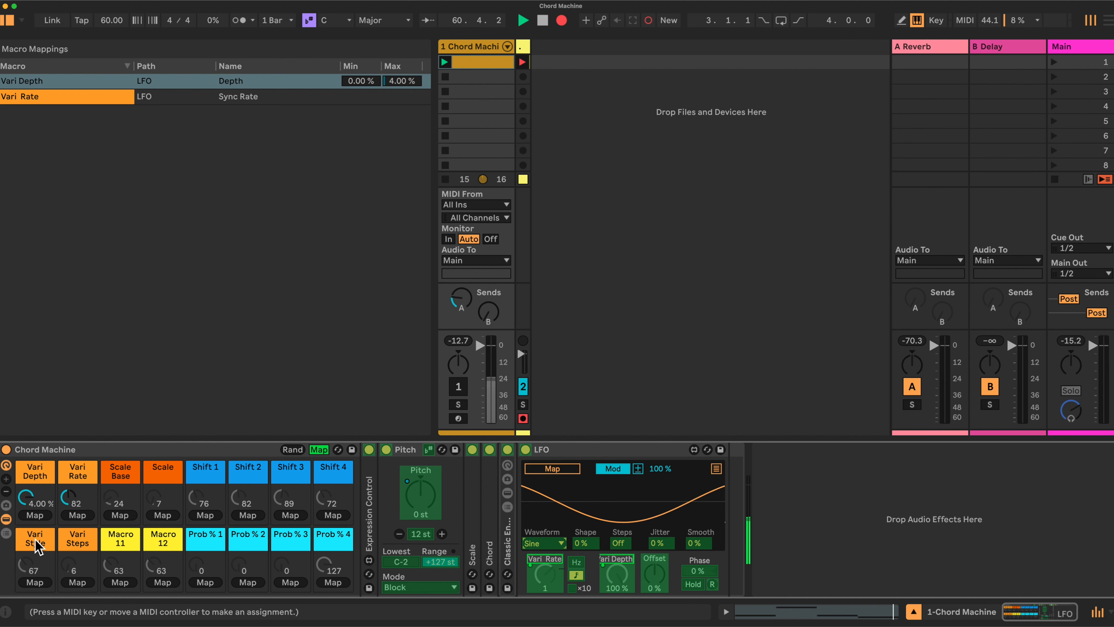
pyautogui.click(36, 582)
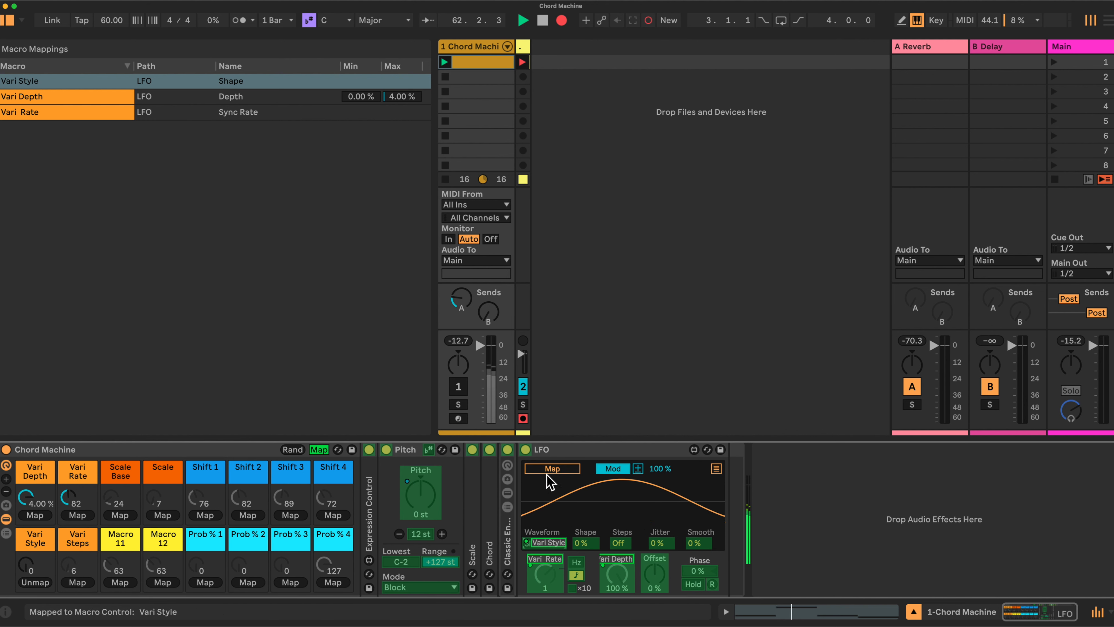
# - Unfold Expression Control and map the LFO's modulation to its Increment output range amount
pyautogui.doubleClick(371, 510)
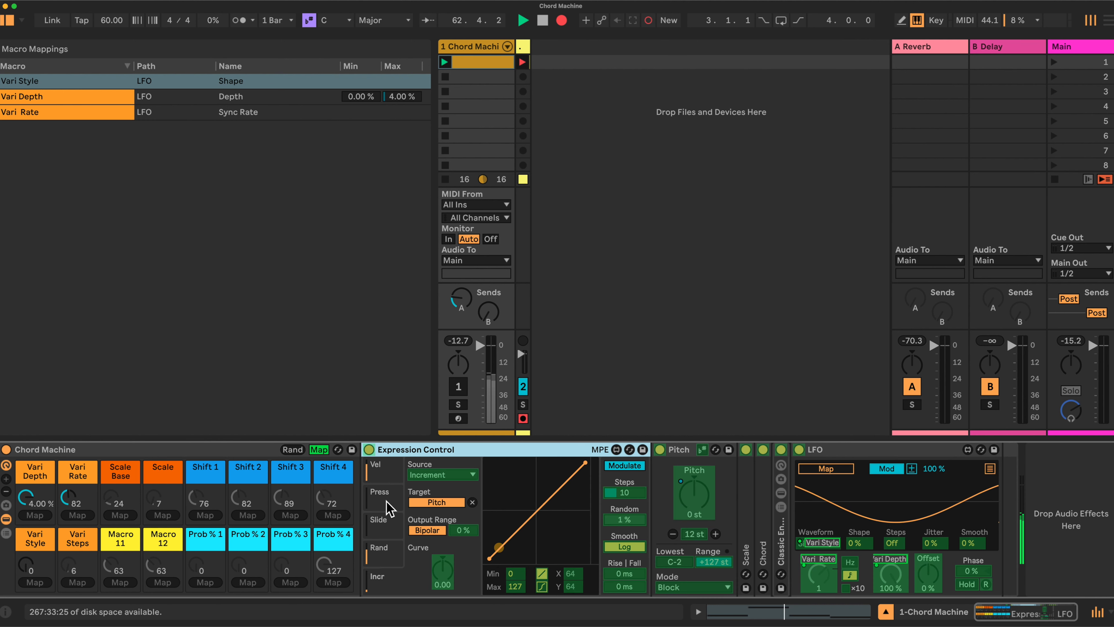
pyautogui.click(832, 468)
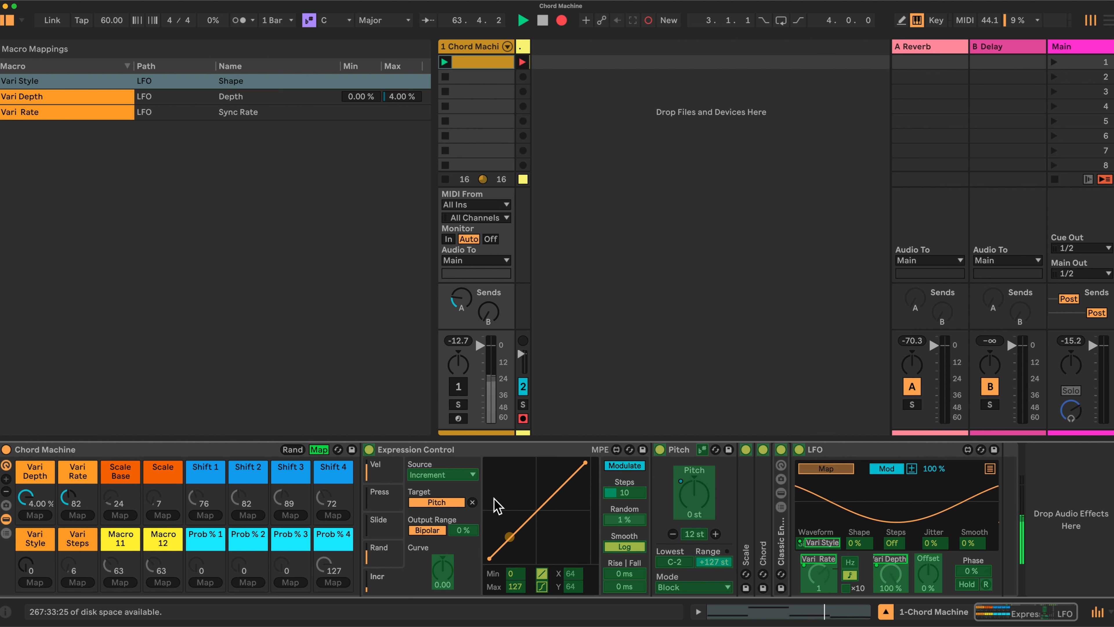
pyautogui.click(463, 530)
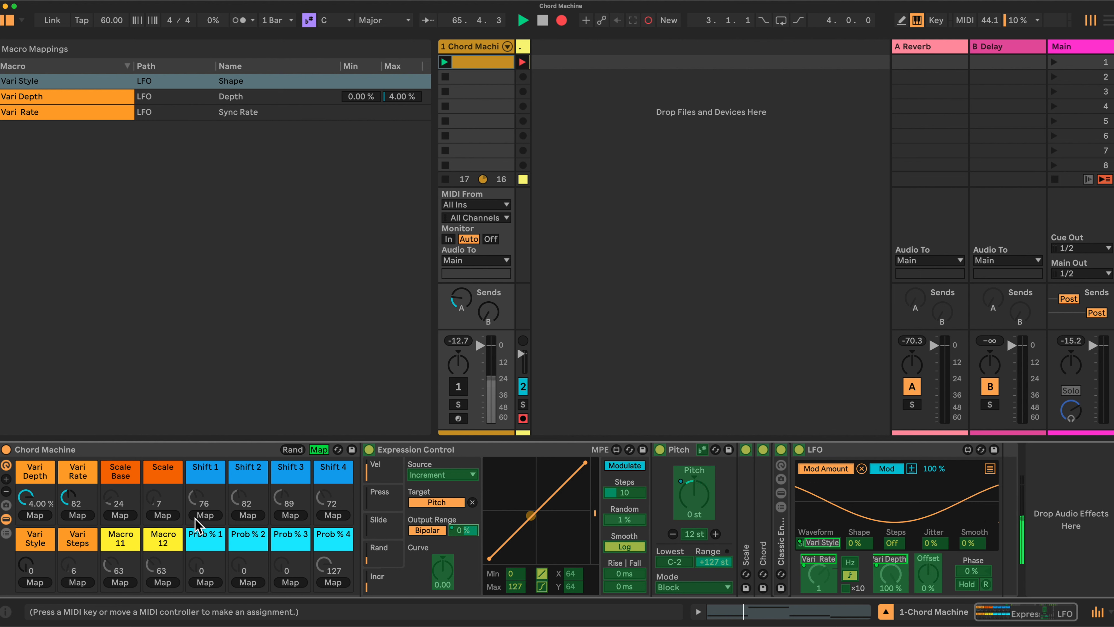
# - Leave macro mapping and try out the Vari Depth macro, turning it up to 4.00 %
pyautogui.click(318, 450)
pyautogui.click(40, 499)
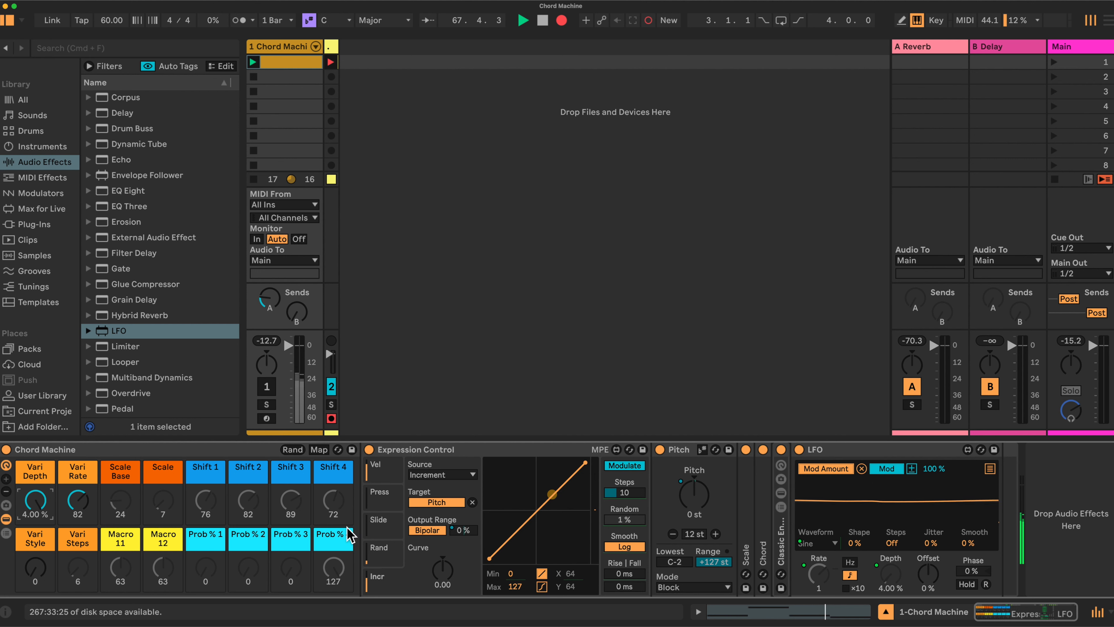
pyautogui.moveTo(35, 500); pyautogui.dragTo(36, 413)
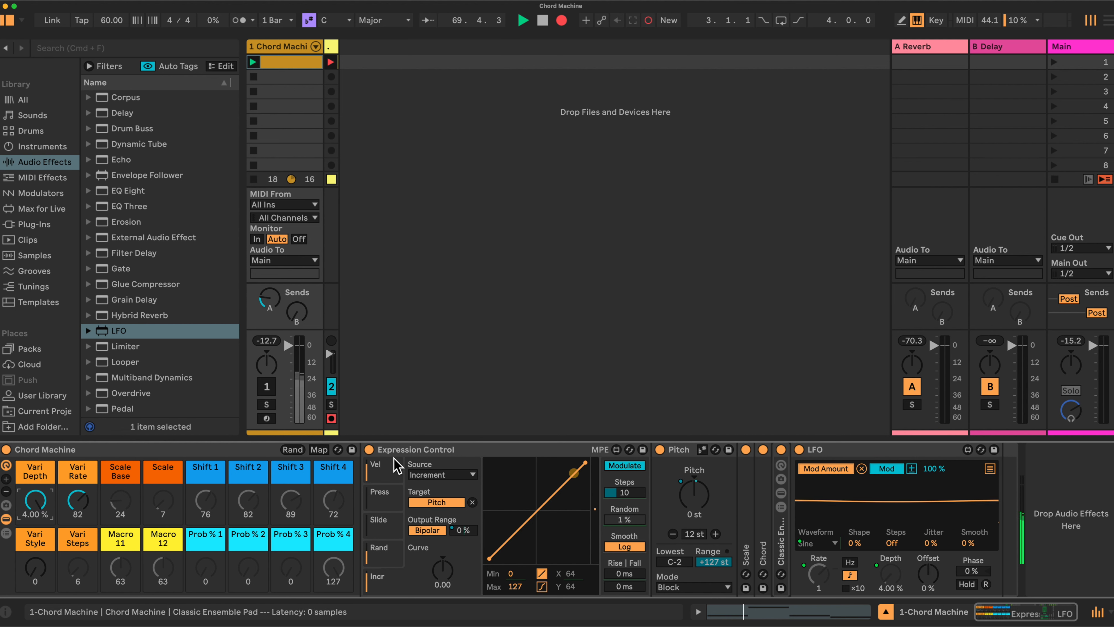
# - Map Expression Control's Increment Steps to the Vari Steps macro with a maximum of 16
pyautogui.click(320, 450)
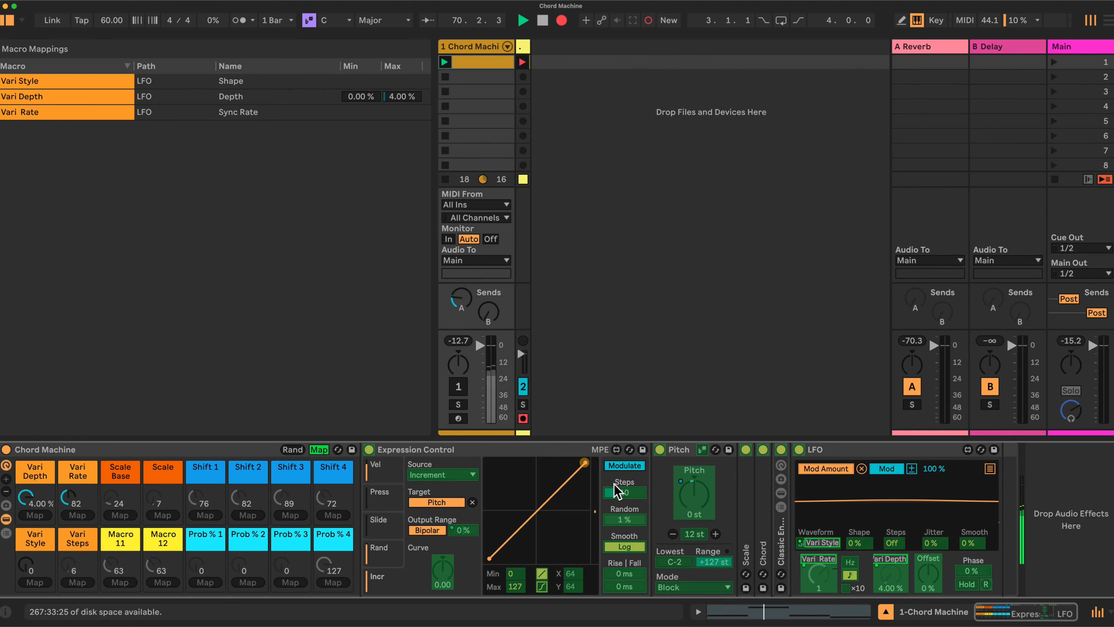
pyautogui.click(628, 492)
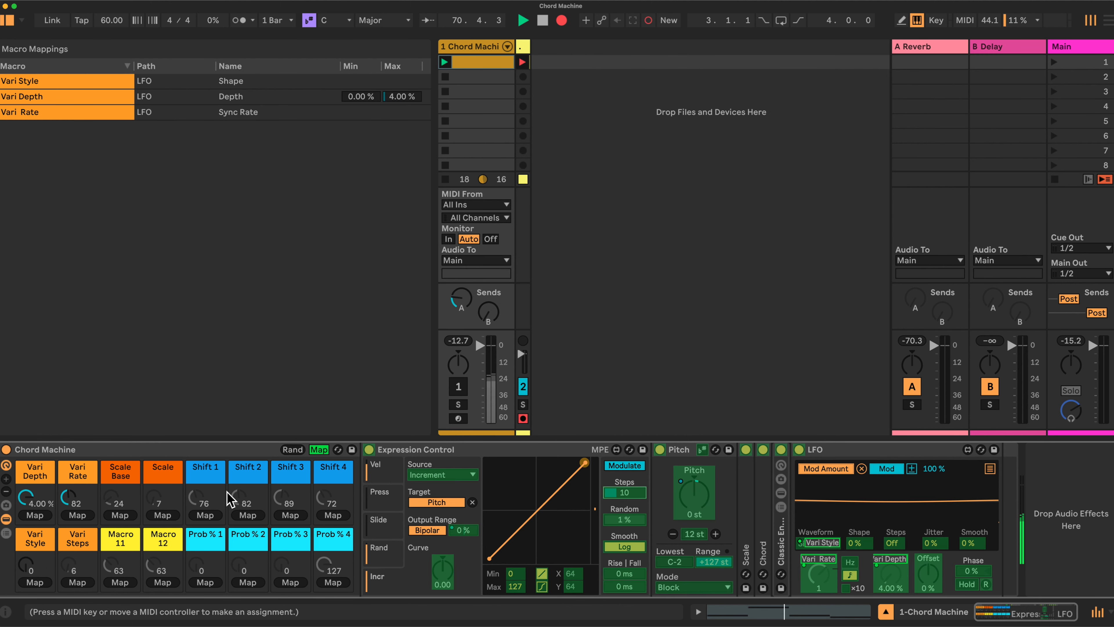
pyautogui.click(79, 582)
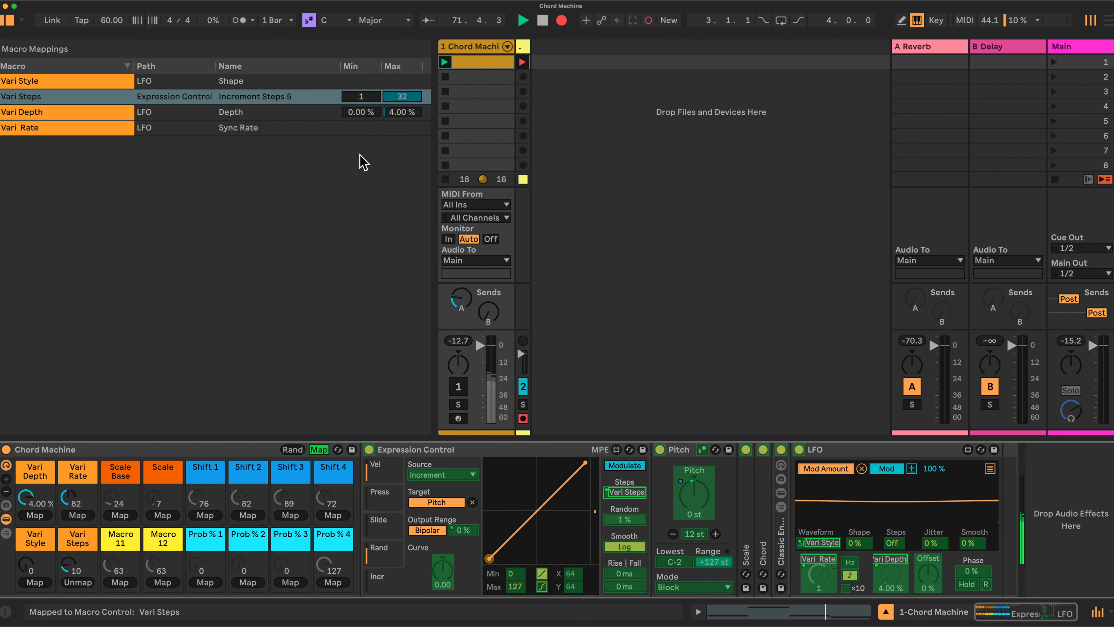
pyautogui.click(414, 105)
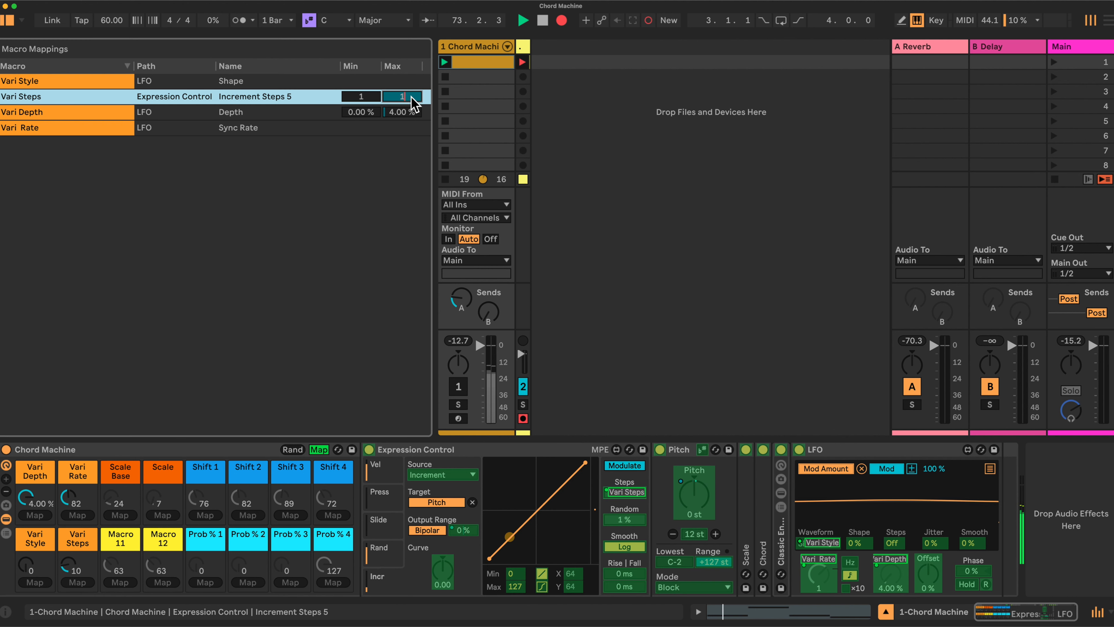
pyautogui.write('16')
pyautogui.press('Return')
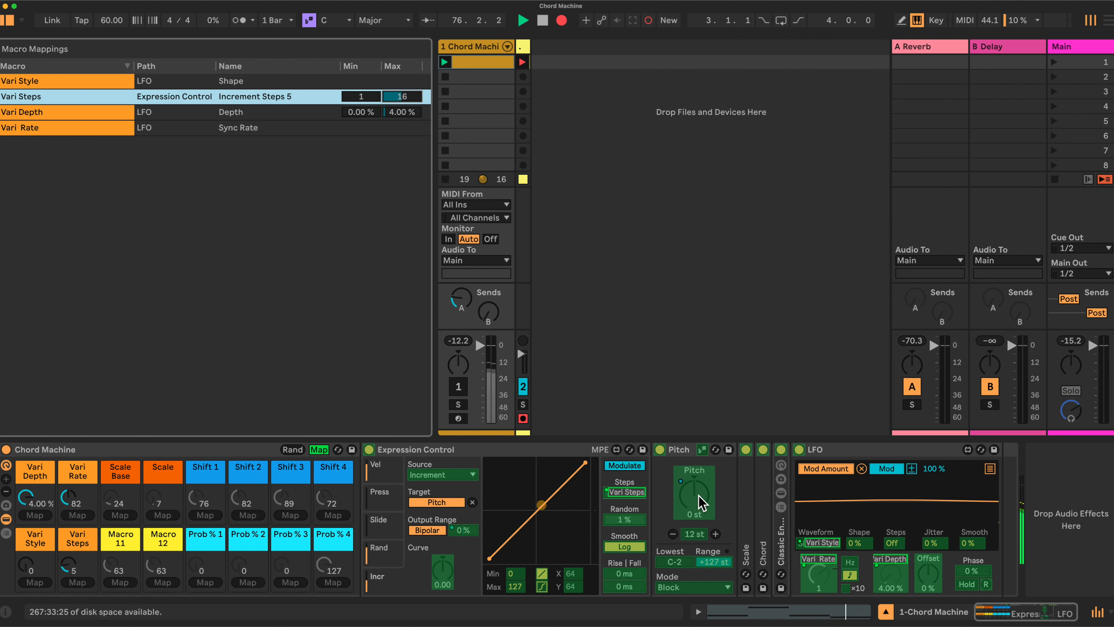
# - Fold the Expression Control and Pitch devices and unfold the Scale device
pyautogui.click(514, 455)
pyautogui.doubleClick(514, 455)
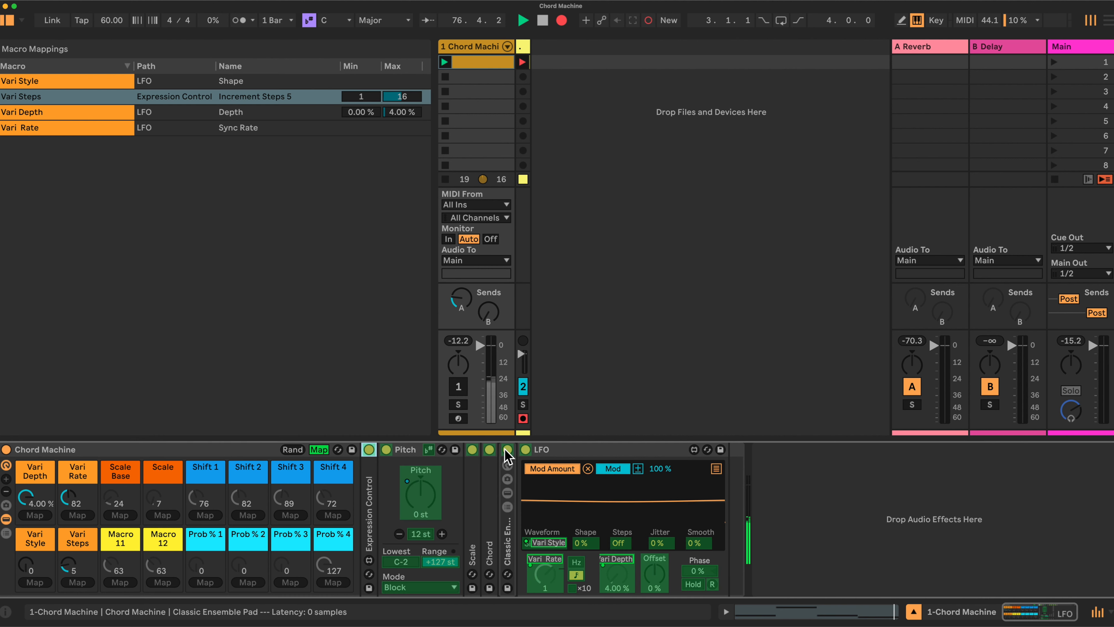
pyautogui.doubleClick(412, 451)
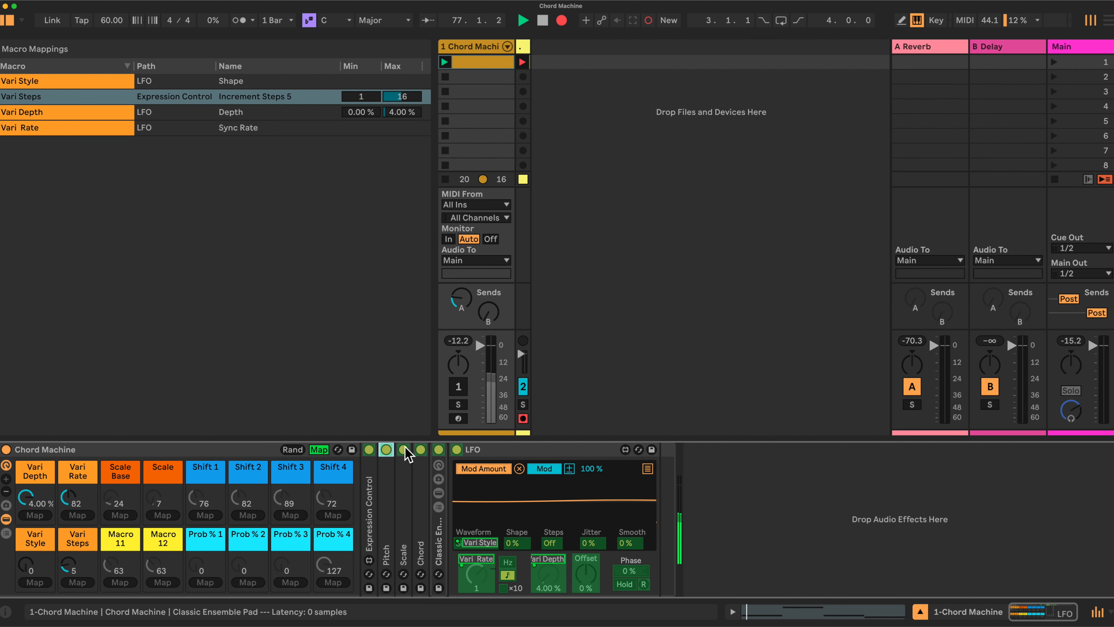
pyautogui.click(404, 516)
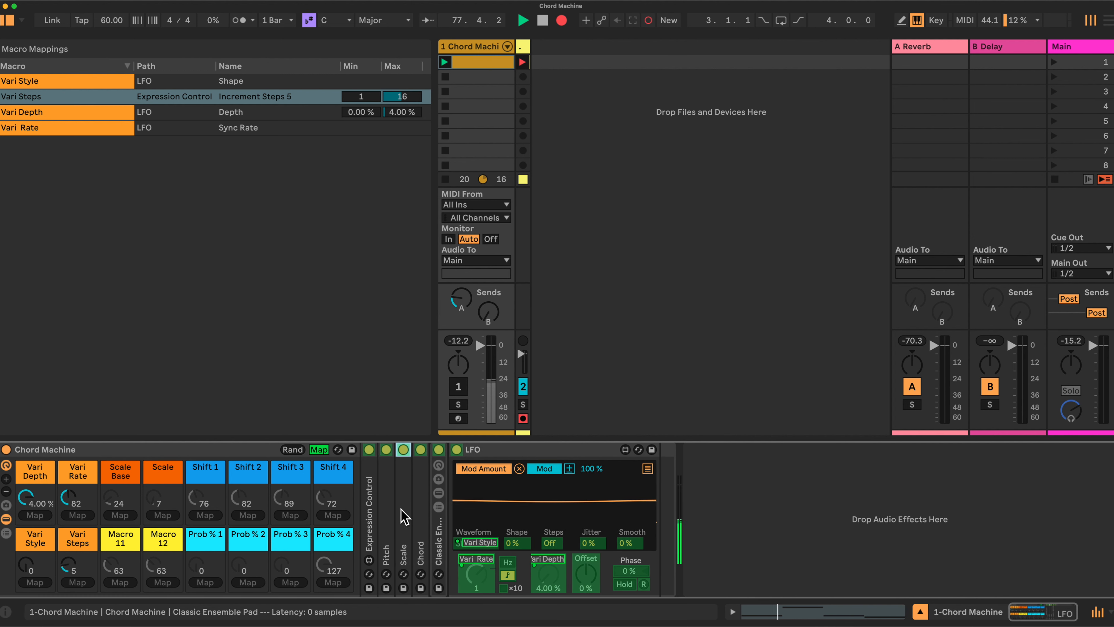
pyautogui.doubleClick(405, 516)
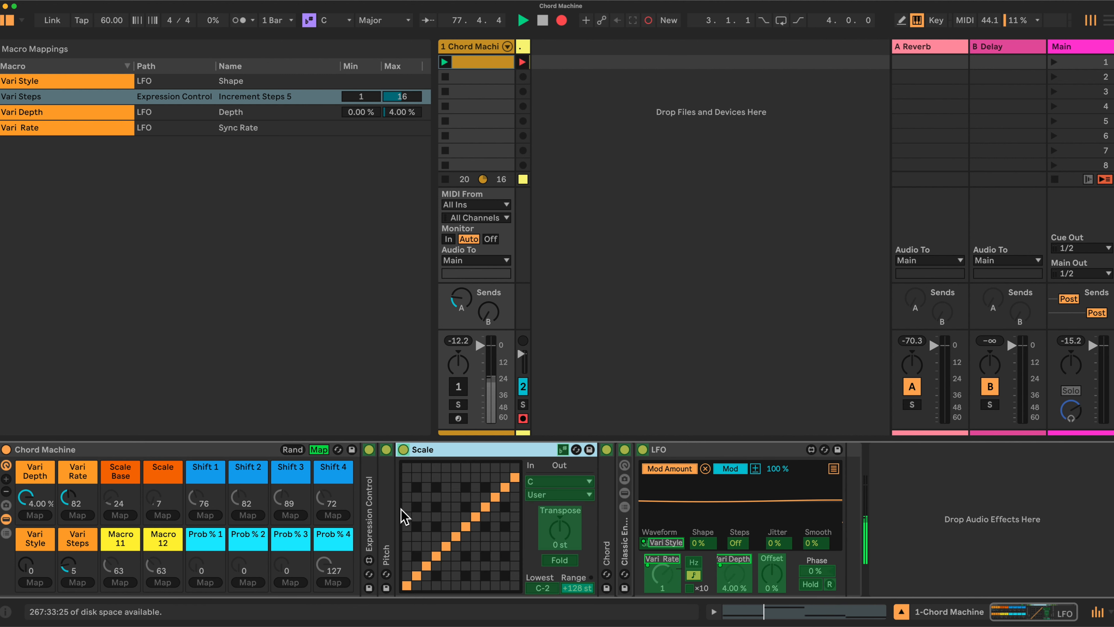
# - Map the Scale device's scale selection to the Scale macro and its base note to the Scale Base macro
pyautogui.click(566, 491)
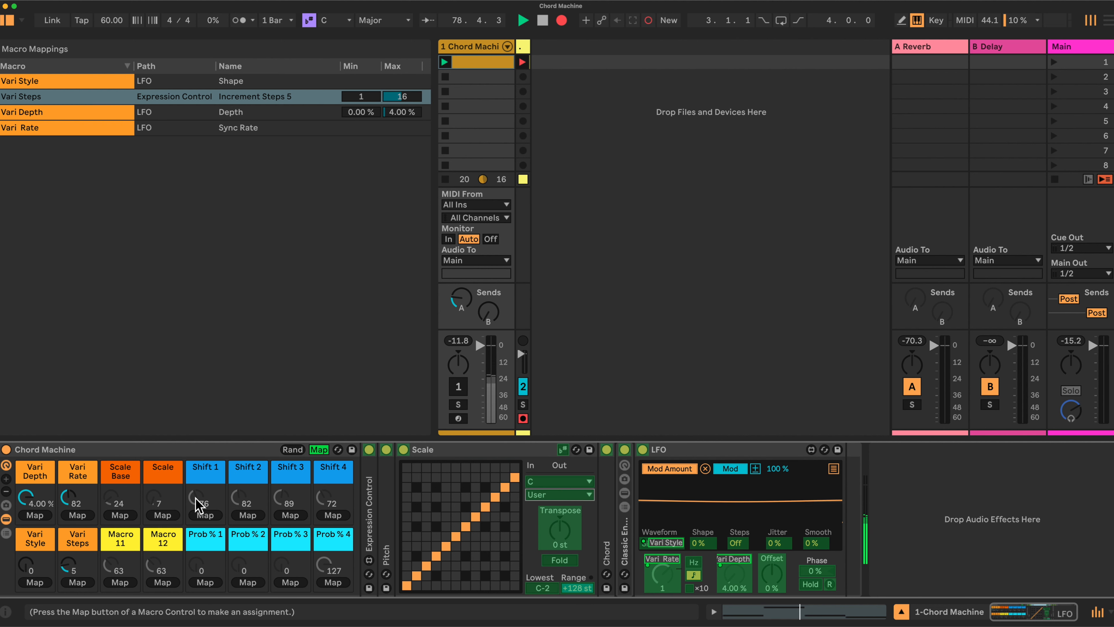
pyautogui.click(161, 513)
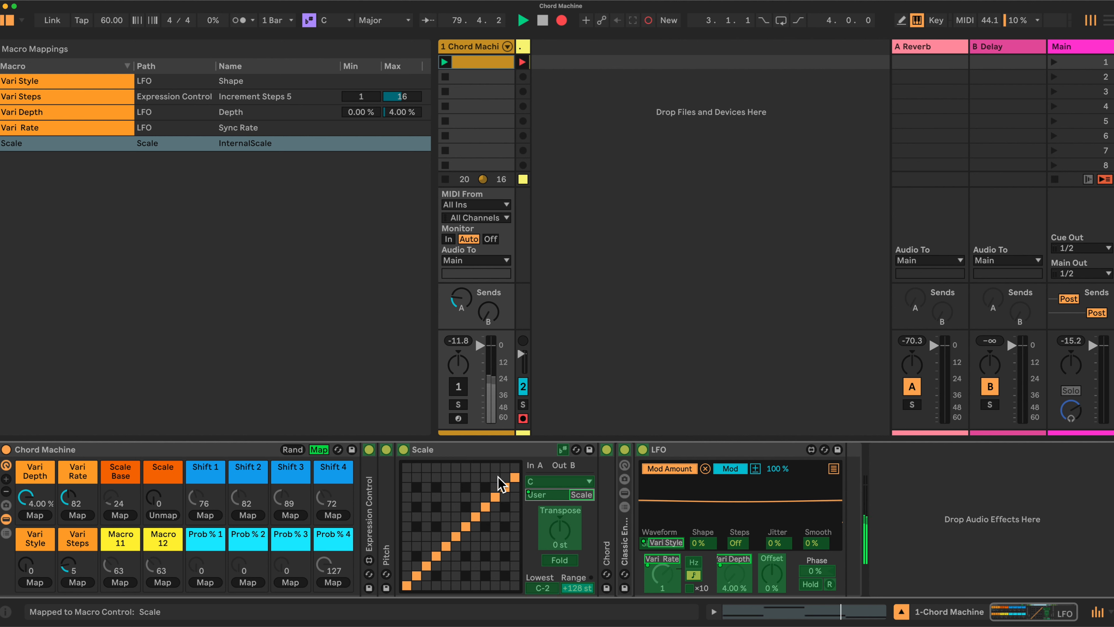
pyautogui.click(555, 481)
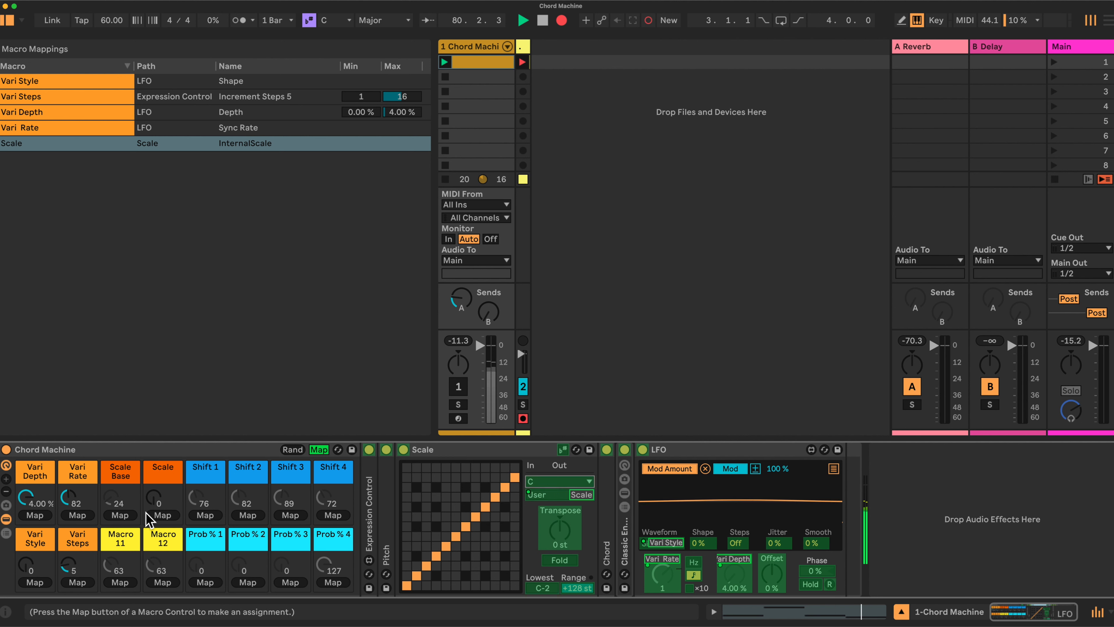
pyautogui.click(125, 515)
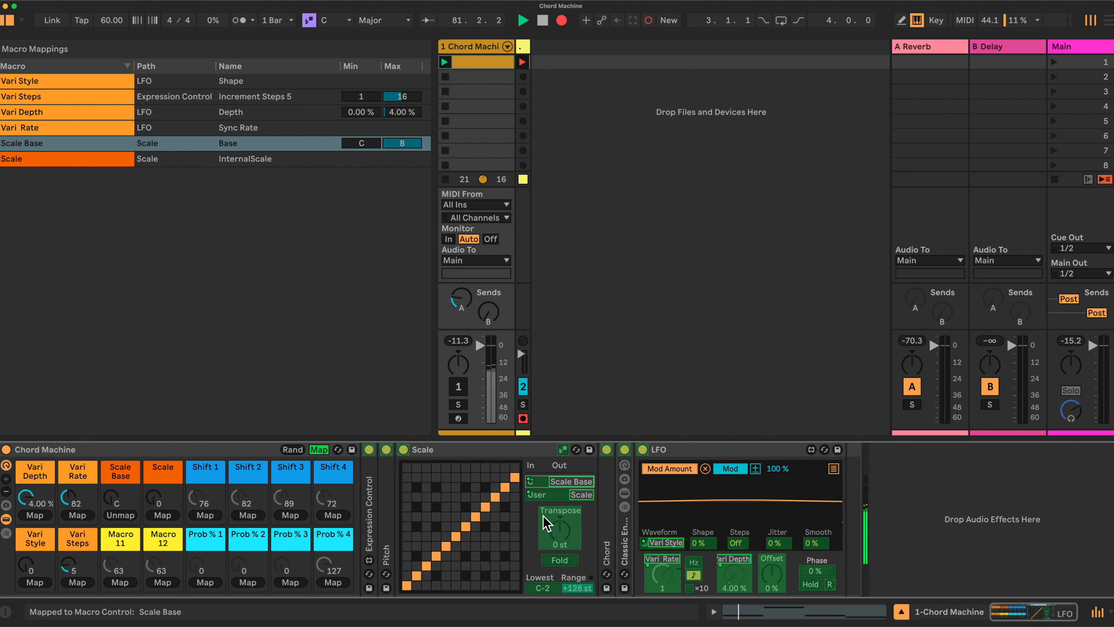
# - Fold Scale, unfold Chord, and map Chord's Shift 1 to Shift 4 controls to the matching Shift 1 to Shift 4 macros
pyautogui.doubleClick(508, 456)
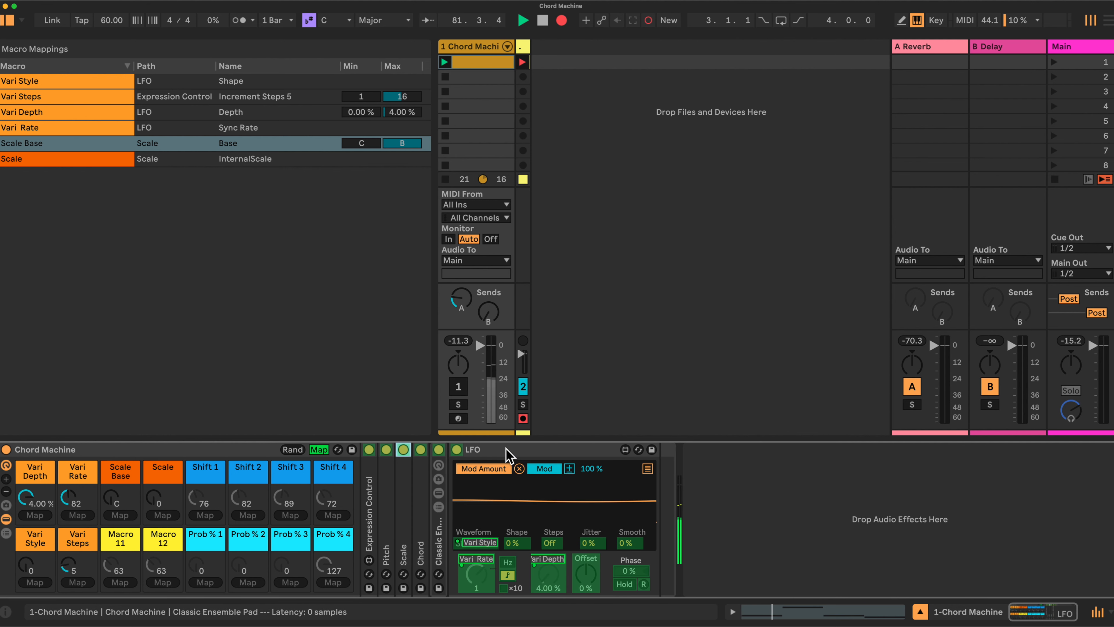
pyautogui.doubleClick(425, 527)
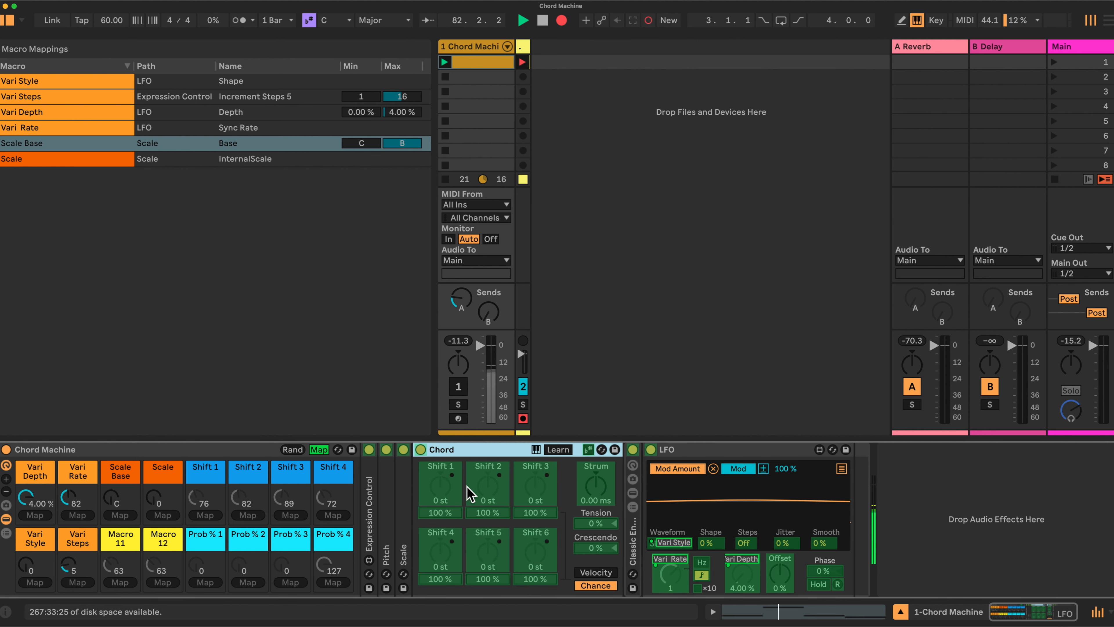
pyautogui.click(440, 487)
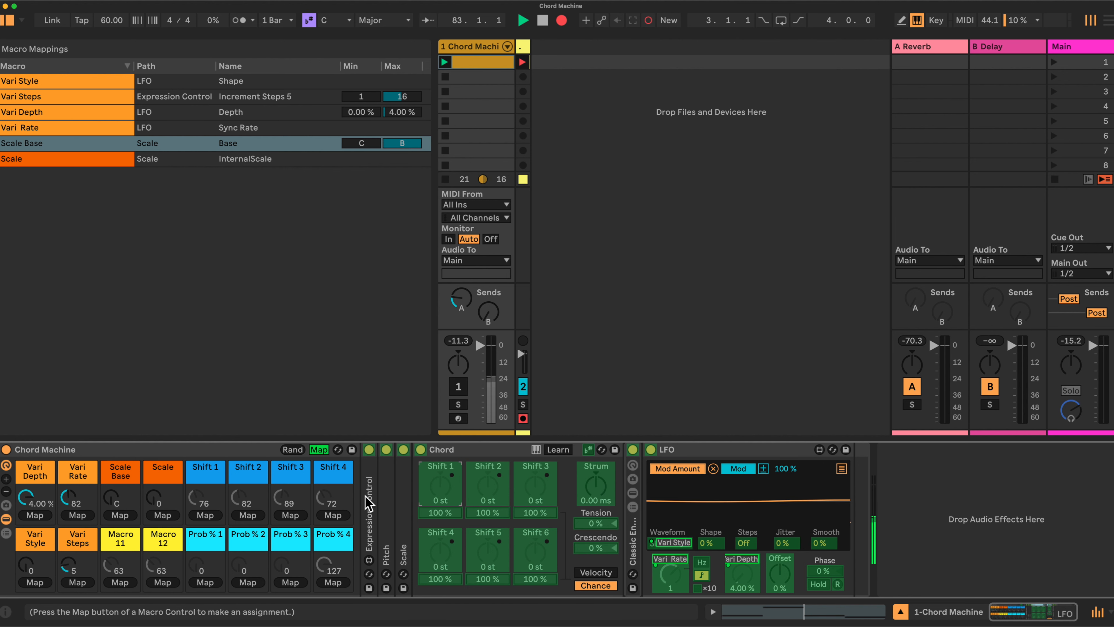
pyautogui.click(210, 514)
pyautogui.click(491, 491)
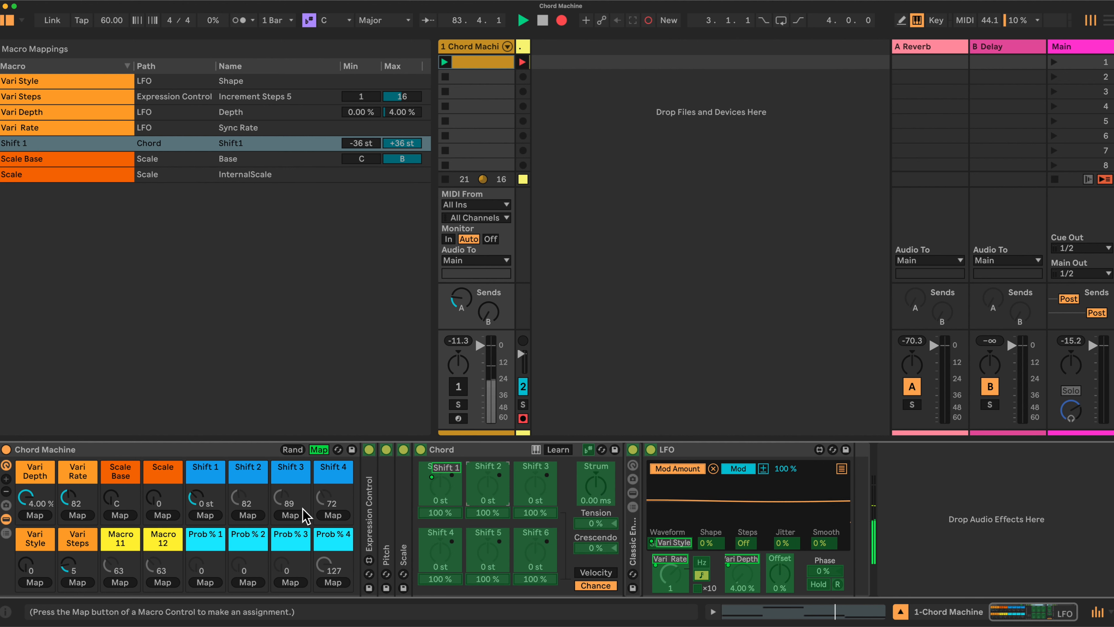
pyautogui.click(247, 515)
pyautogui.click(536, 489)
pyautogui.click(290, 516)
pyautogui.click(445, 555)
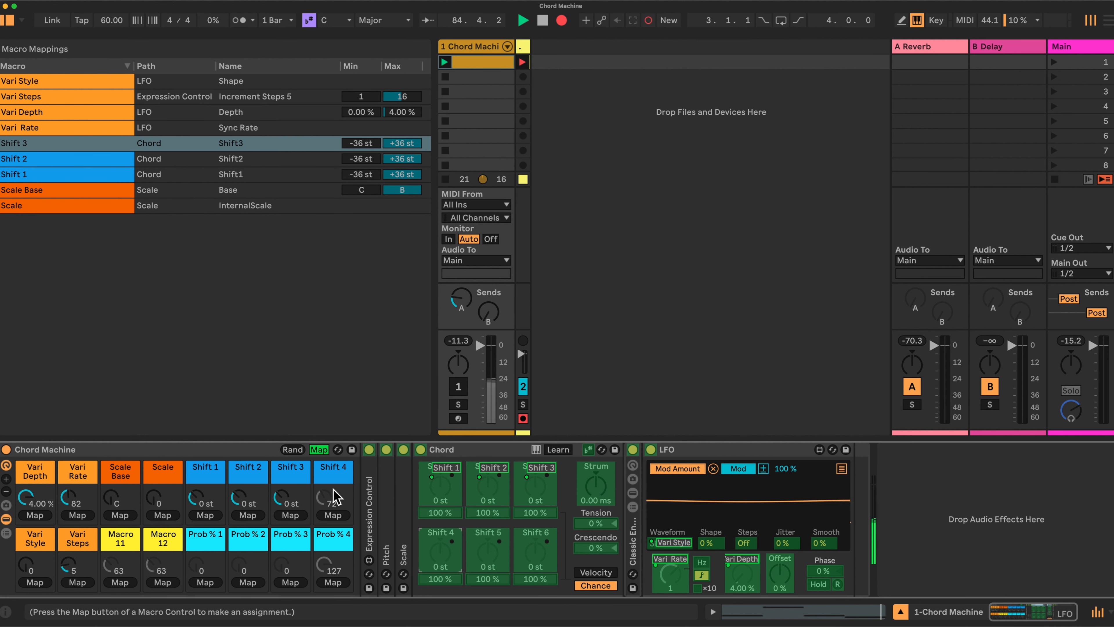
pyautogui.click(333, 516)
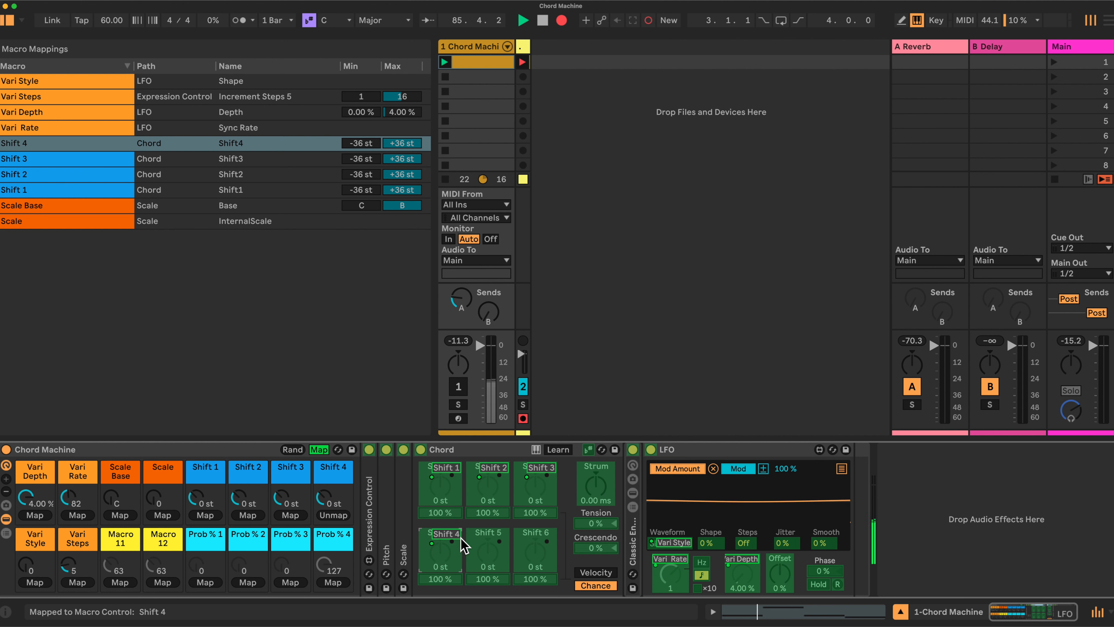
# - Map the chance percentages of Chord's first four shifts to the Prob % 1 to Prob % 4 macros
pyautogui.click(440, 513)
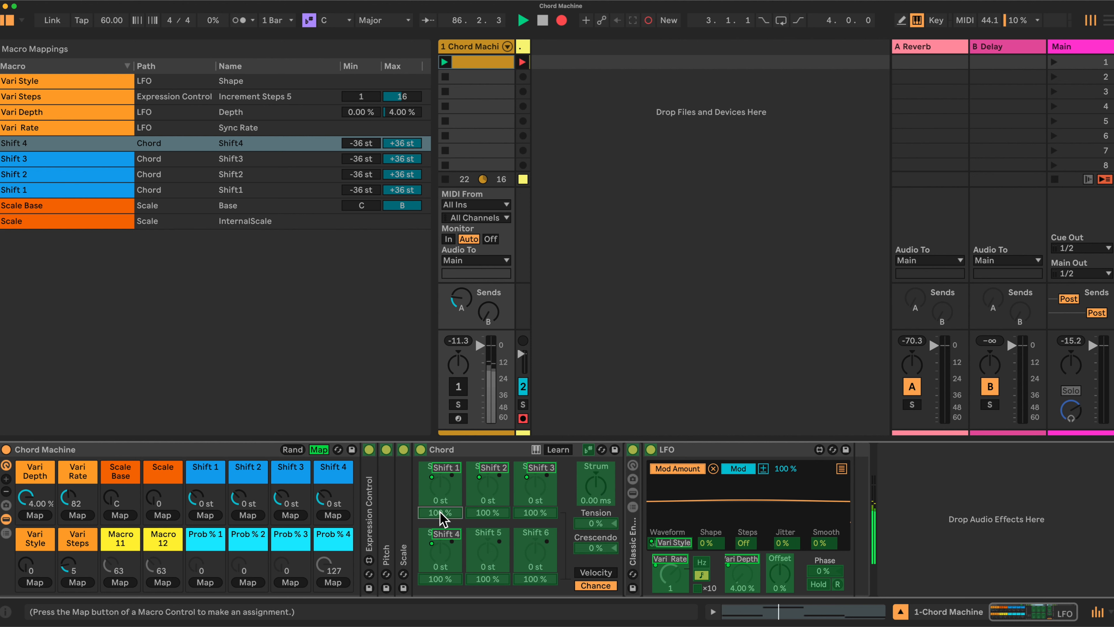
pyautogui.click(209, 582)
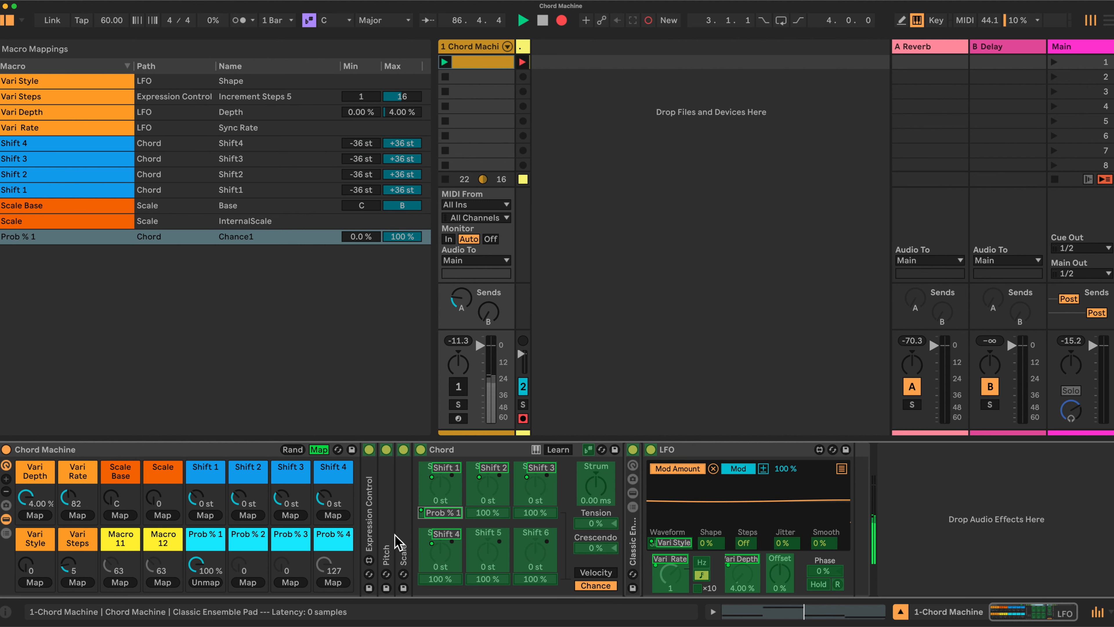
pyautogui.click(247, 583)
pyautogui.click(533, 514)
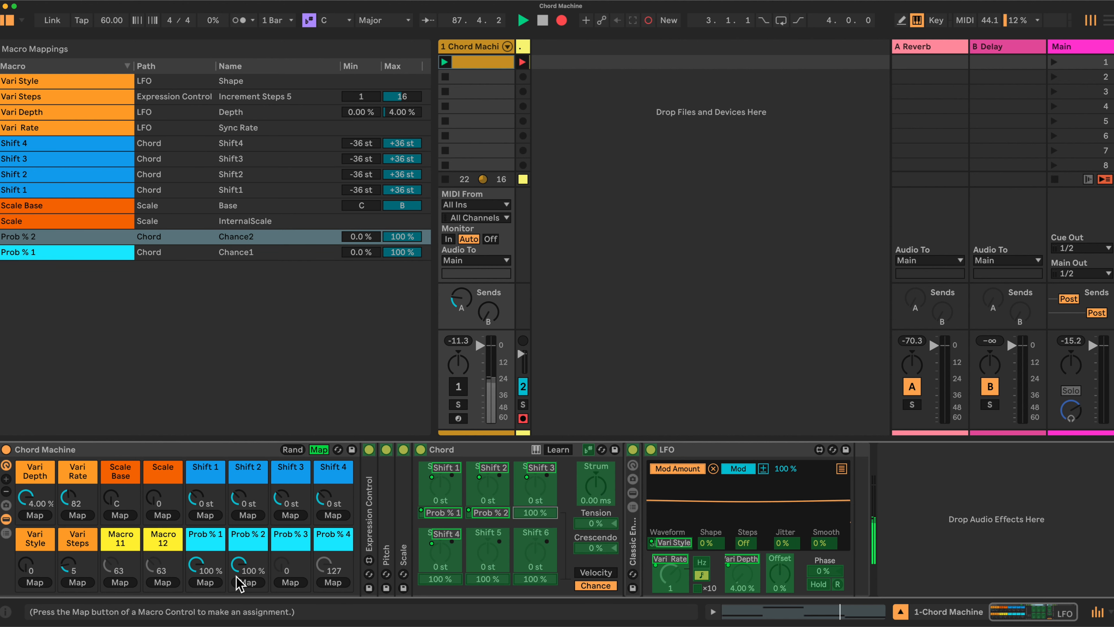
pyautogui.click(291, 582)
pyautogui.click(440, 579)
pyautogui.click(333, 583)
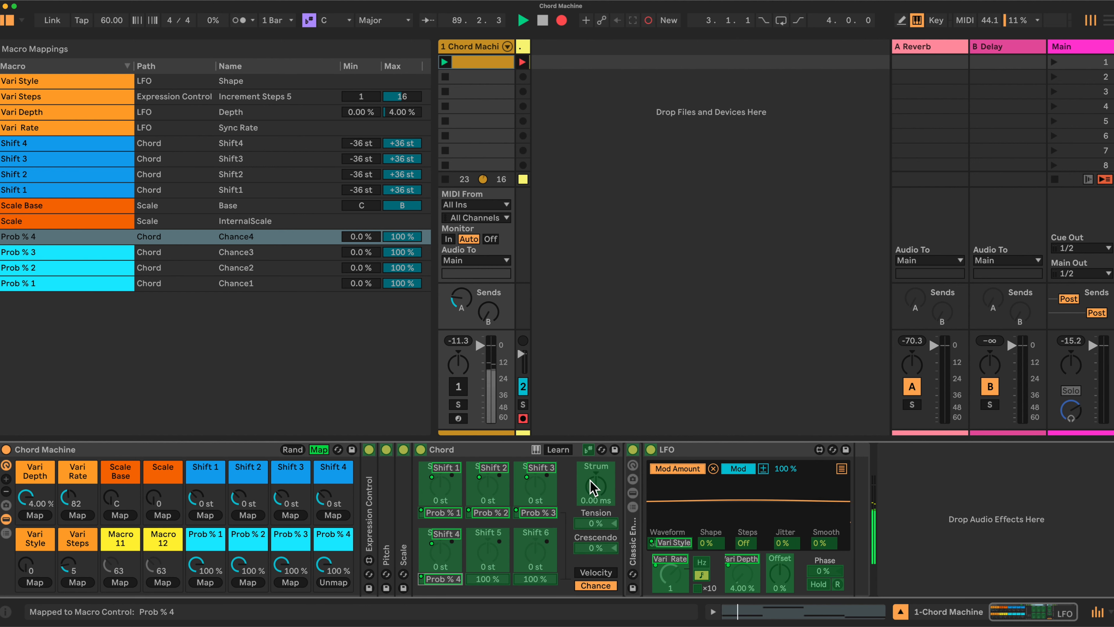
# - Map Chord's Strum to Macro 11 and its strum Tension to Macro 12, and leave macro mapping
pyautogui.click(596, 487)
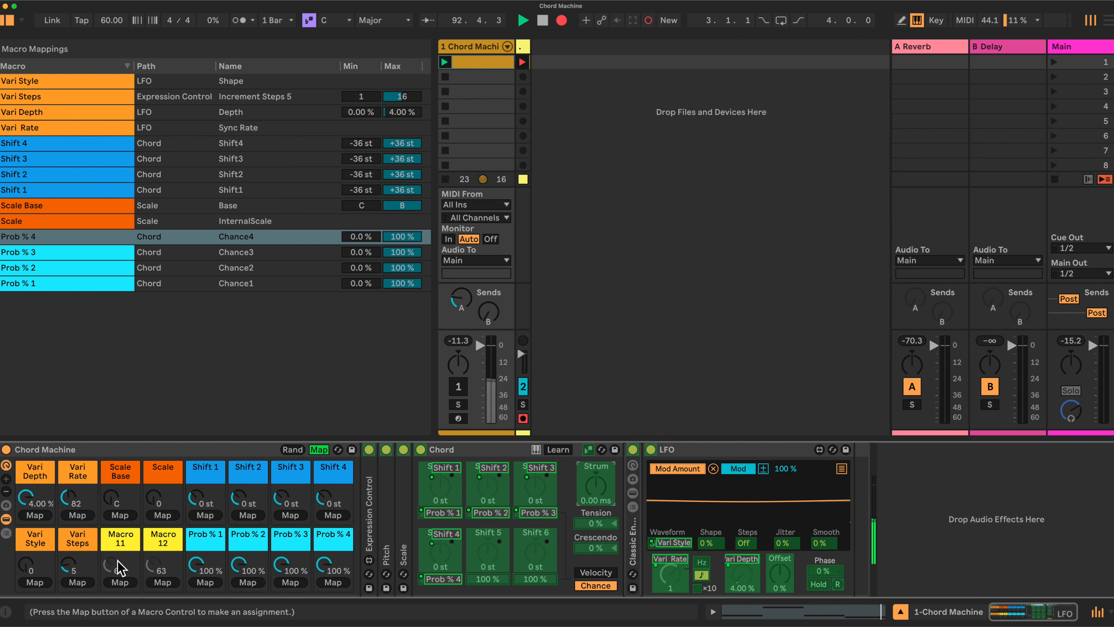
pyautogui.click(122, 582)
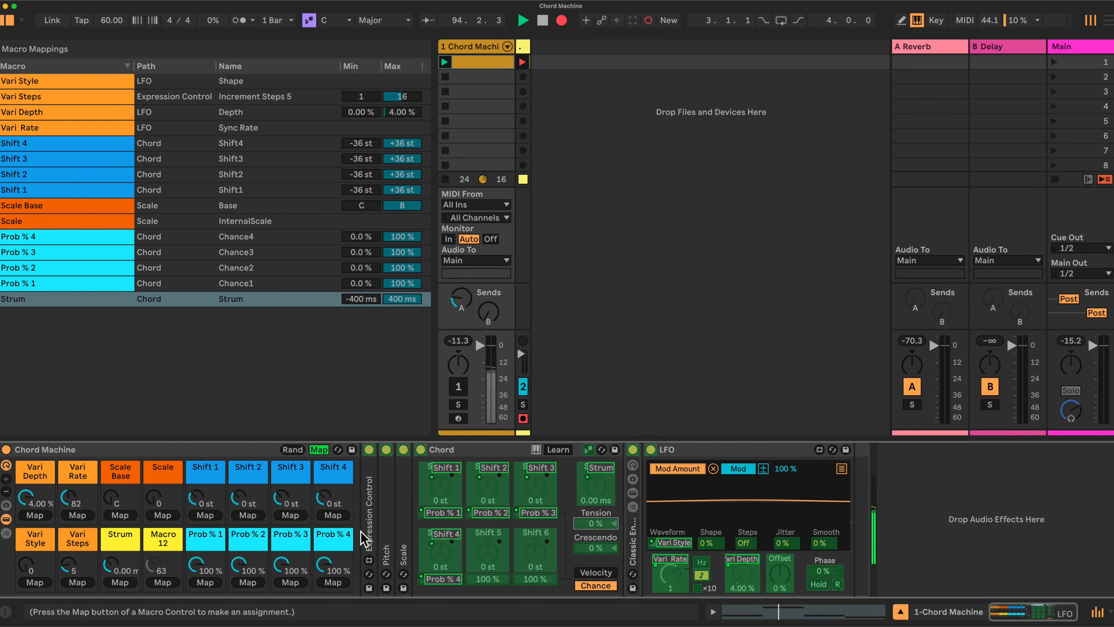
pyautogui.click(163, 578)
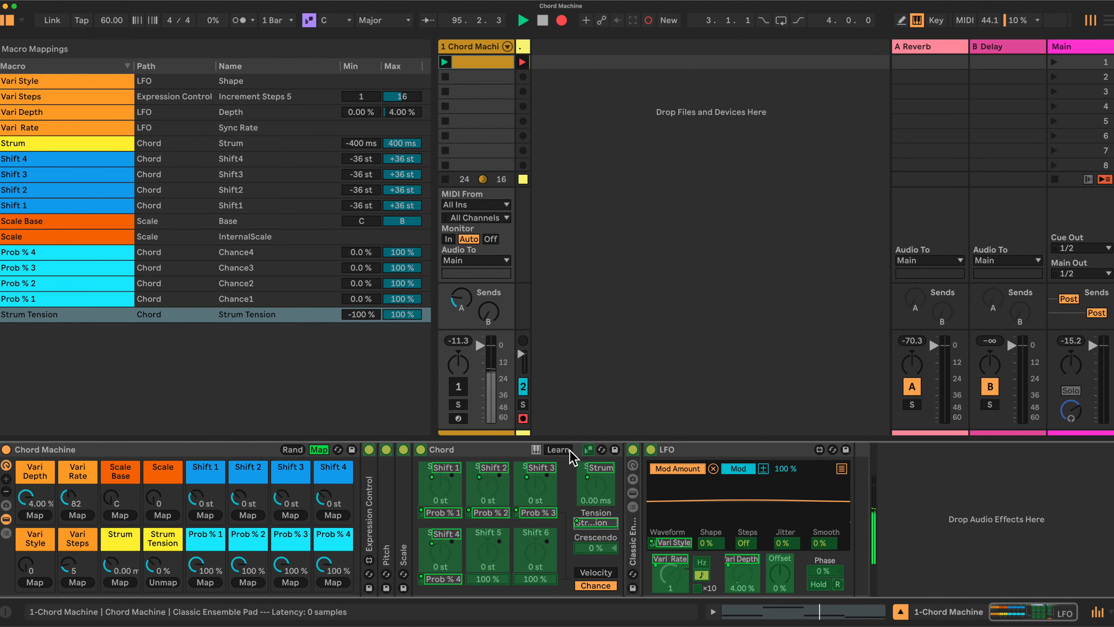
pyautogui.click(319, 449)
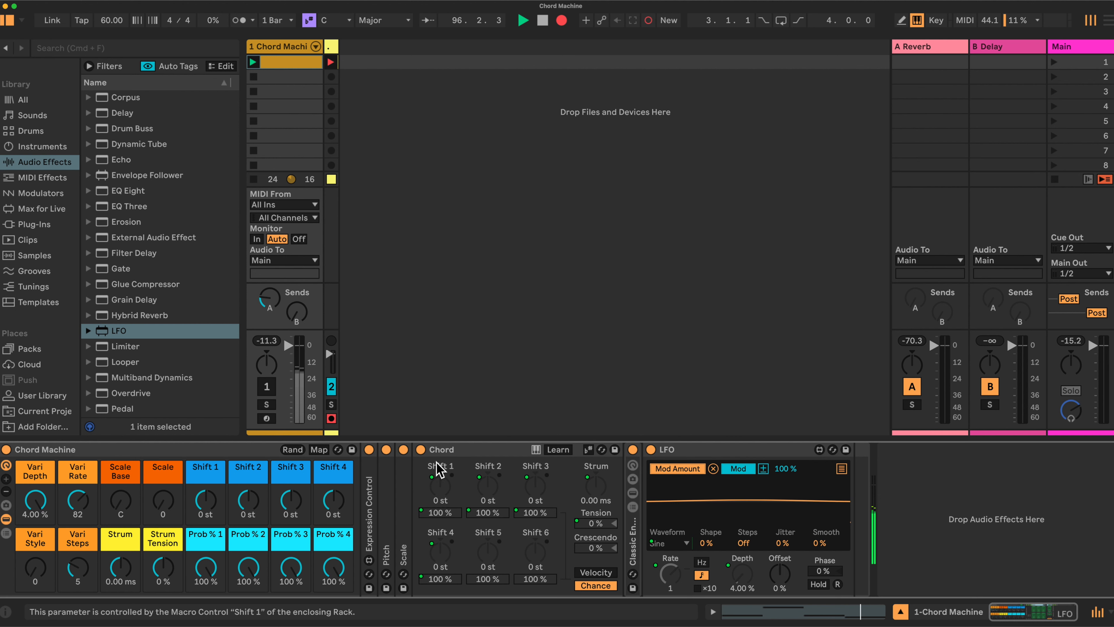
# - Return to macro mapping and limit the Shift 4 mapping to a range of -24 to +24 st
pyautogui.click(318, 450)
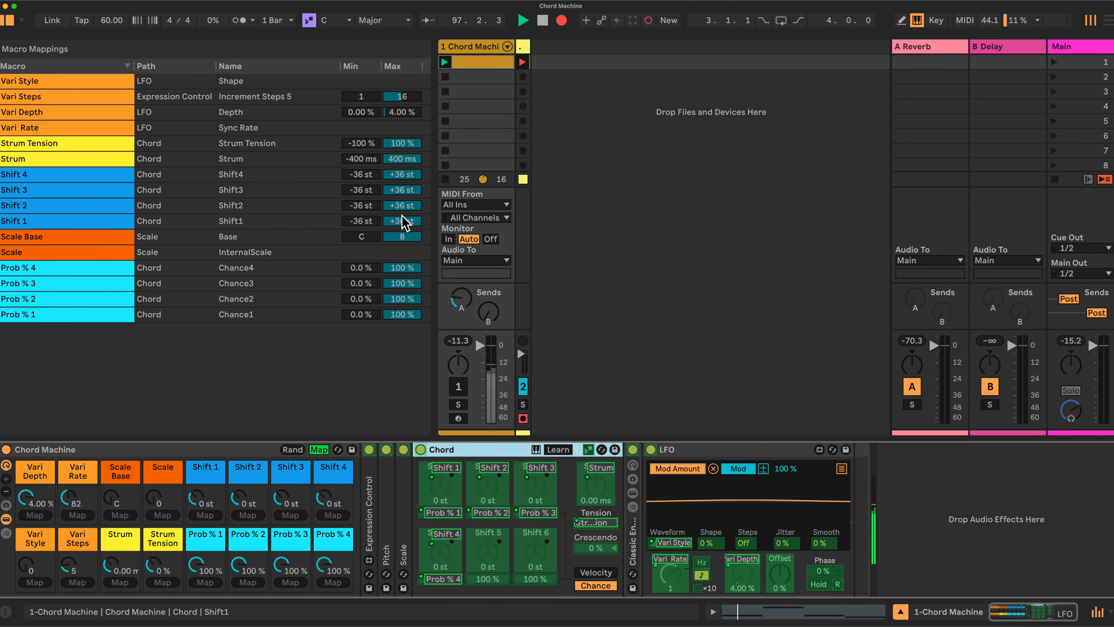
pyautogui.click(361, 178)
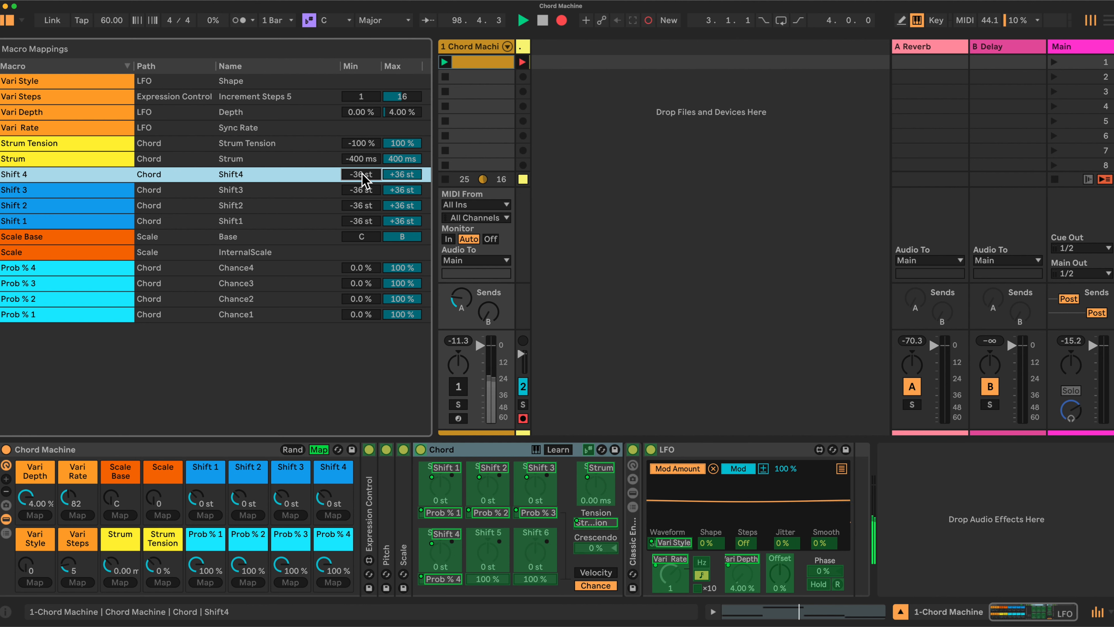
pyautogui.write('-24')
pyautogui.press('Return')
pyautogui.click(402, 172)
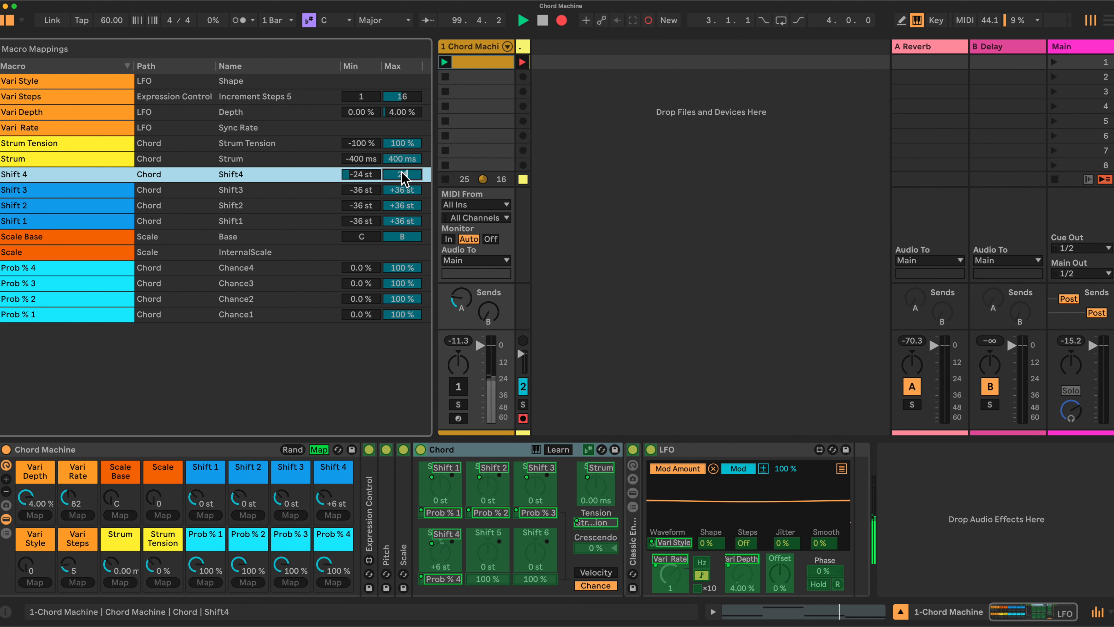
pyautogui.write('24')
pyautogui.press('Return')
# - Set the Shift 3 mapping's minimum to -24 st and its maximum to +24 st
pyautogui.click(360, 191)
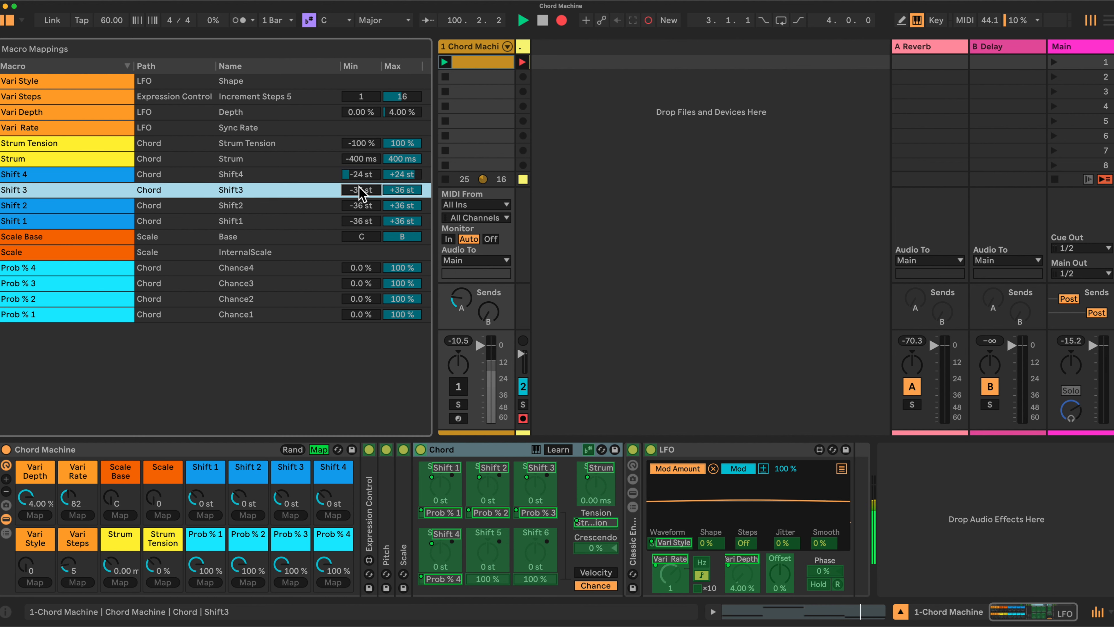
pyautogui.write('-24')
pyautogui.press('Return')
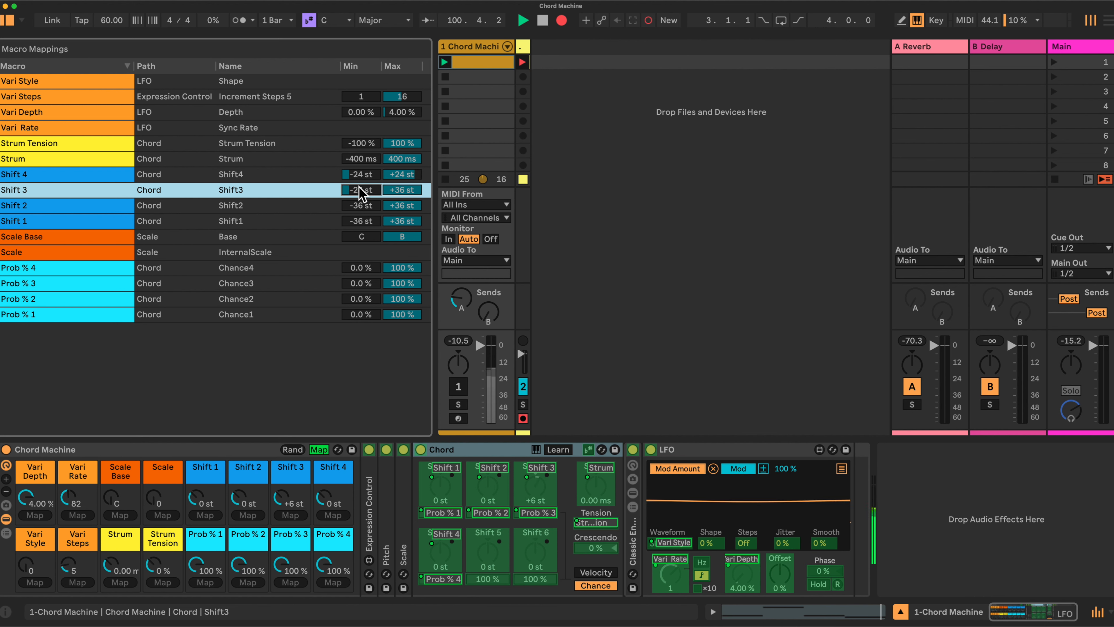
pyautogui.press('Tab')
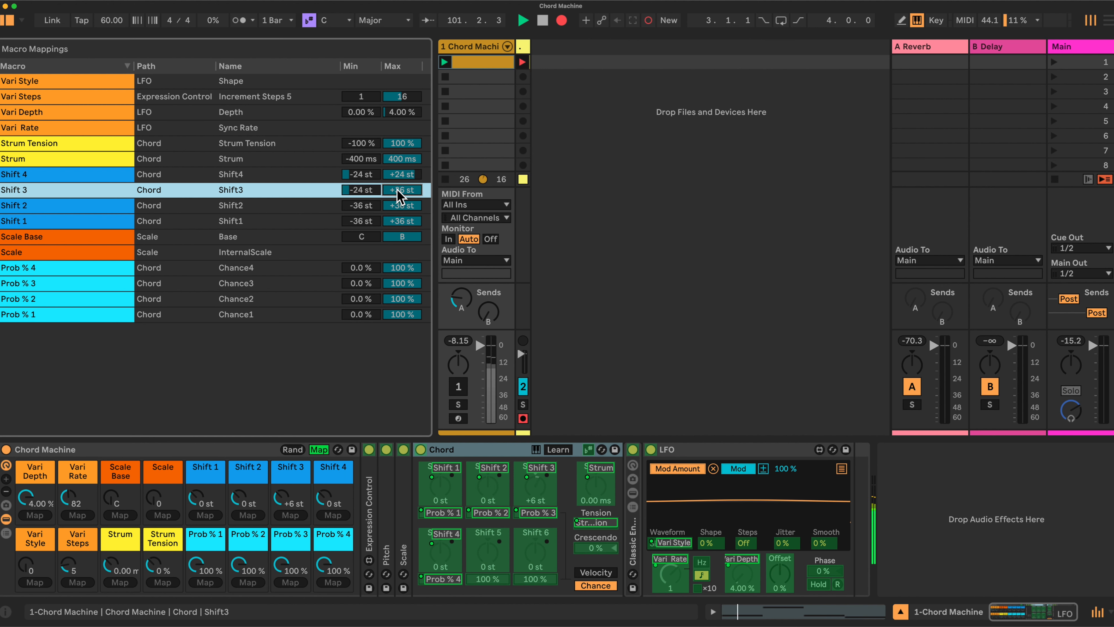
pyautogui.press('Return')
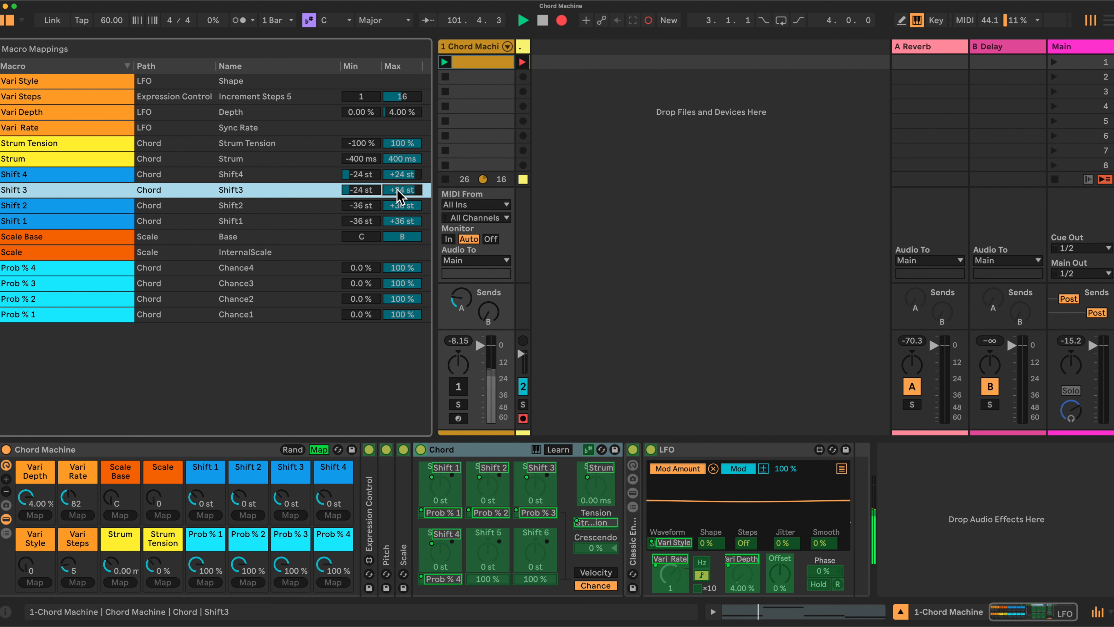
# - Set the Shift 2 mapping's minimum to -24 st and its maximum to +24 st
pyautogui.click(361, 206)
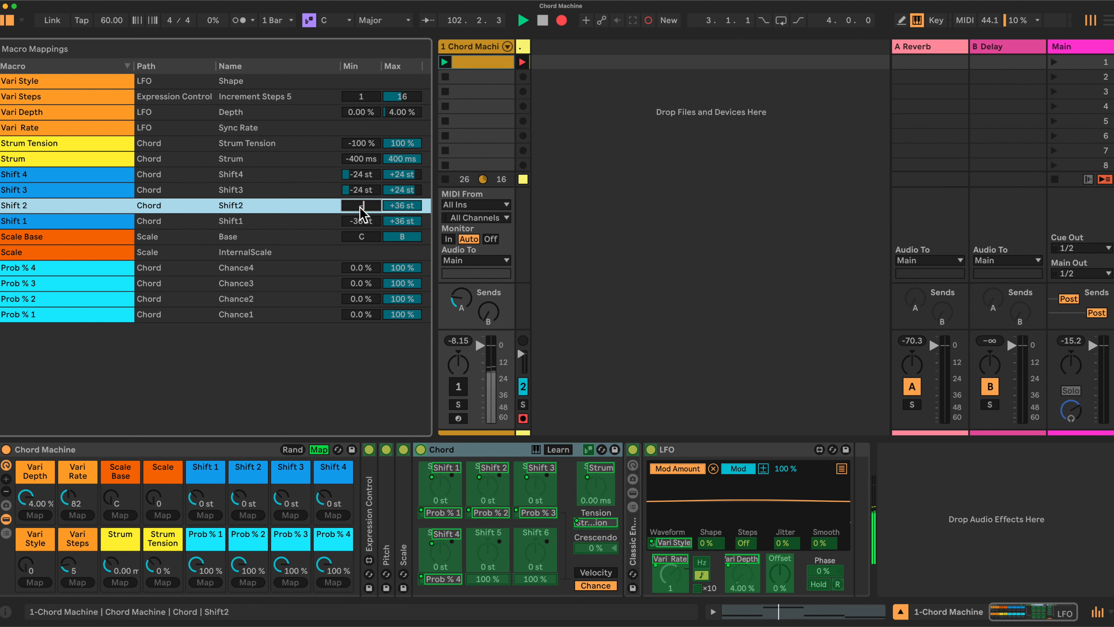
pyautogui.press('Return')
pyautogui.click(394, 207)
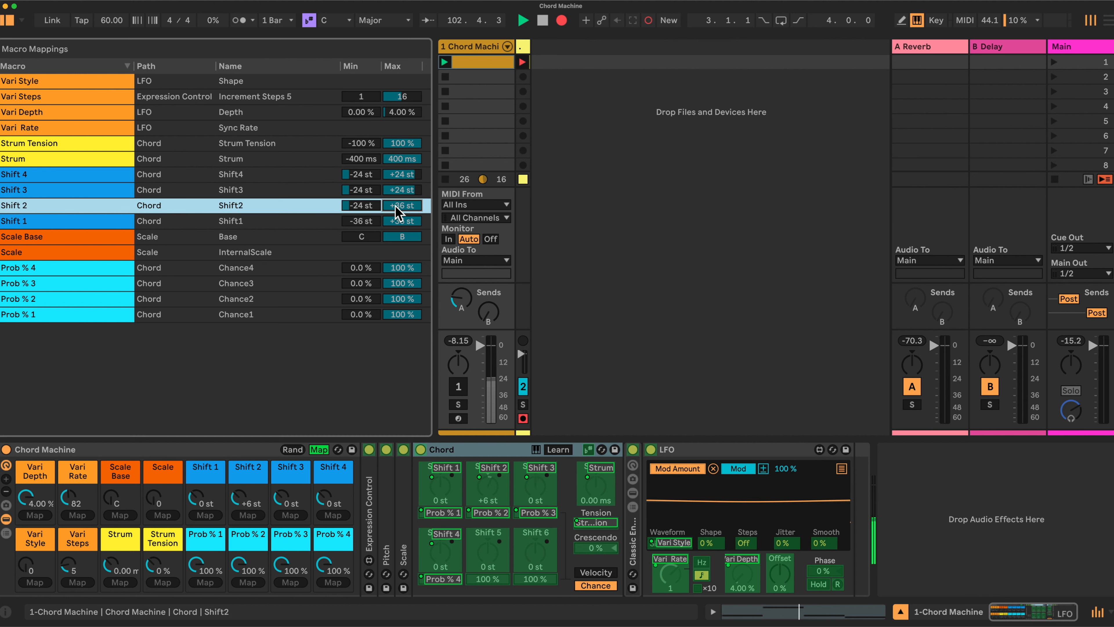
pyautogui.write('24')
pyautogui.press('Return')
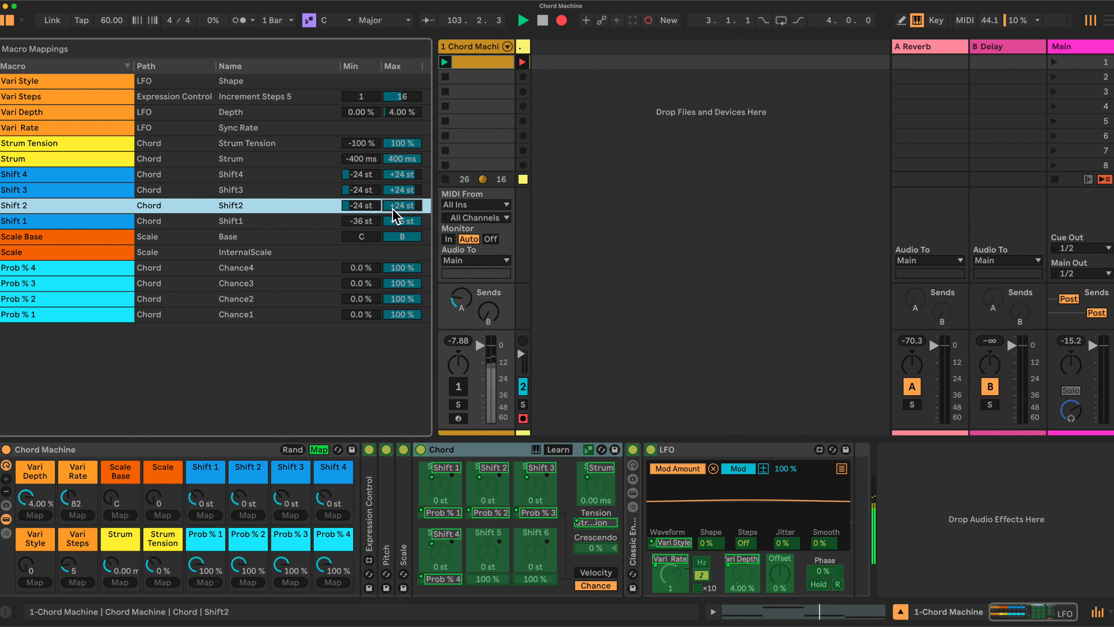
# - Set the Shift 1 mapping's range to -24 to +24 st and leave macro mapping
pyautogui.click(369, 221)
pyautogui.write('-24')
pyautogui.press('Tab')
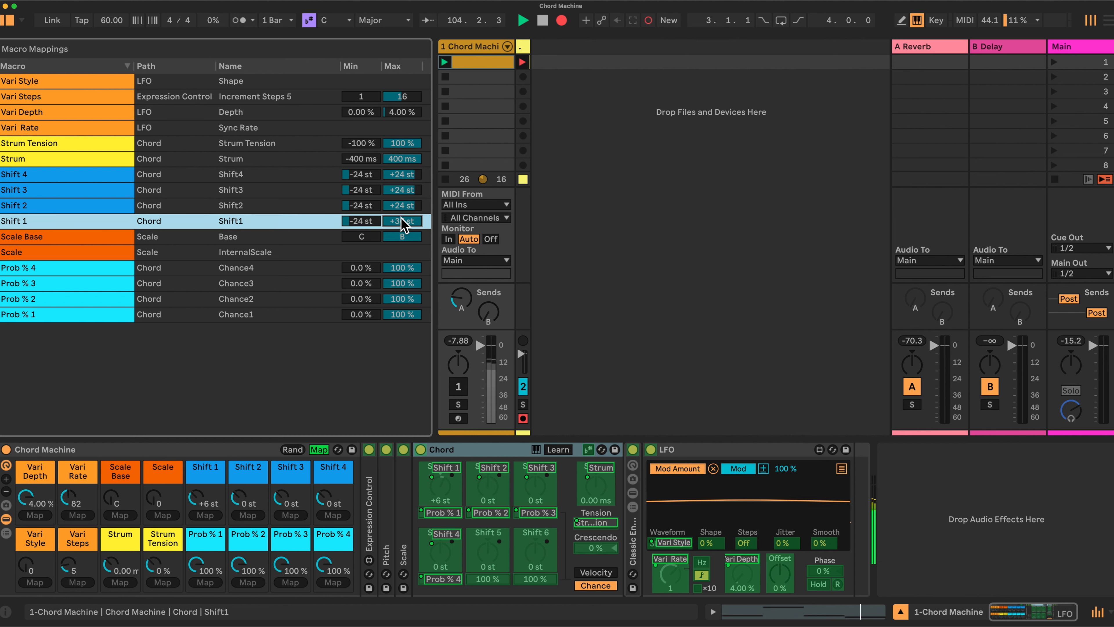
pyautogui.write('24')
pyautogui.press('Return')
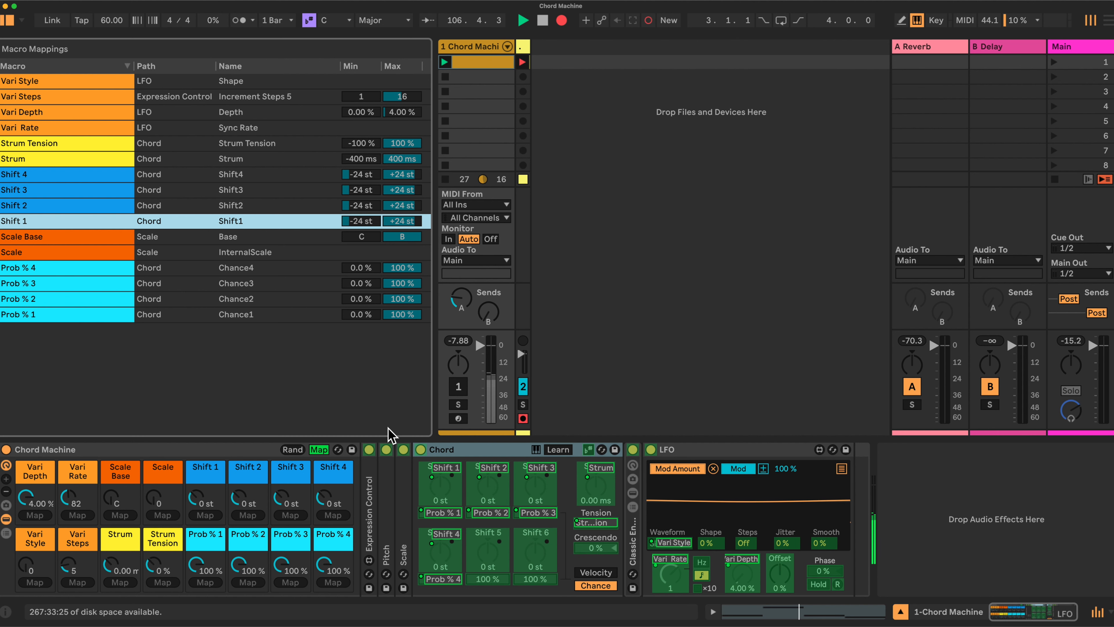
pyautogui.click(319, 449)
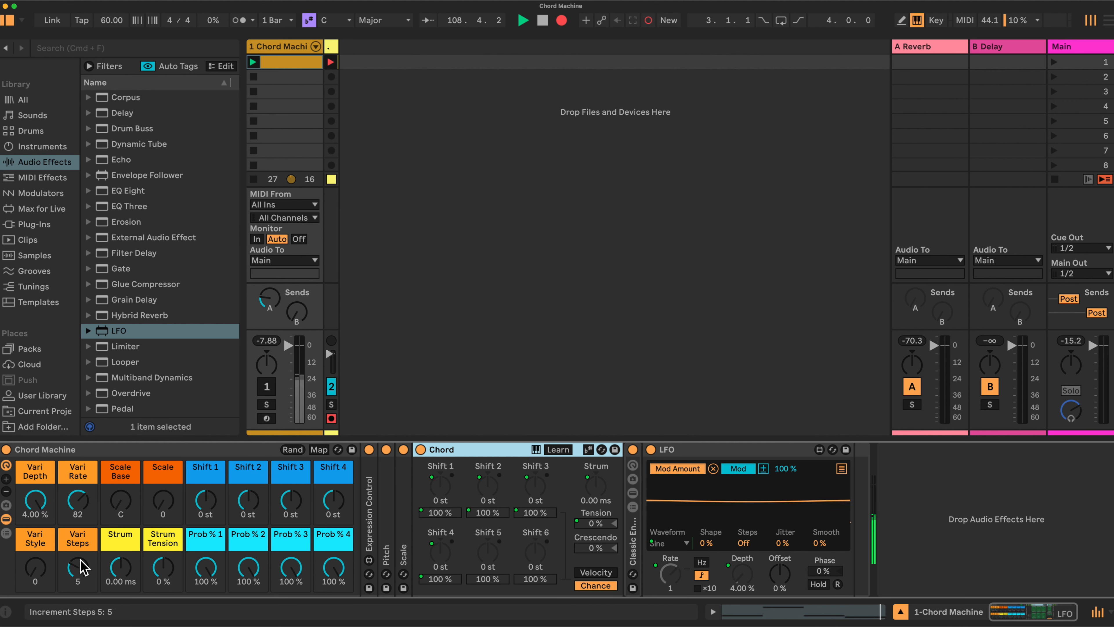
# - Set the Strum macro to 400 ms and reactivate the Chord Machine track with its clip's note editor shown
pyautogui.moveTo(120, 567); pyautogui.dragTo(120, 553)
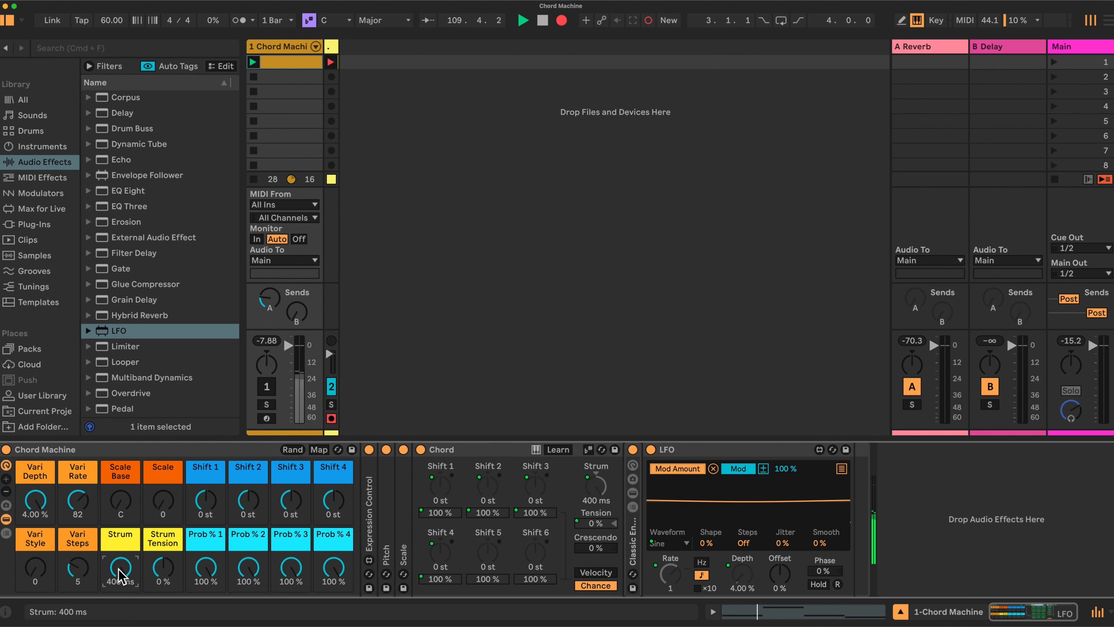
pyautogui.click(269, 387)
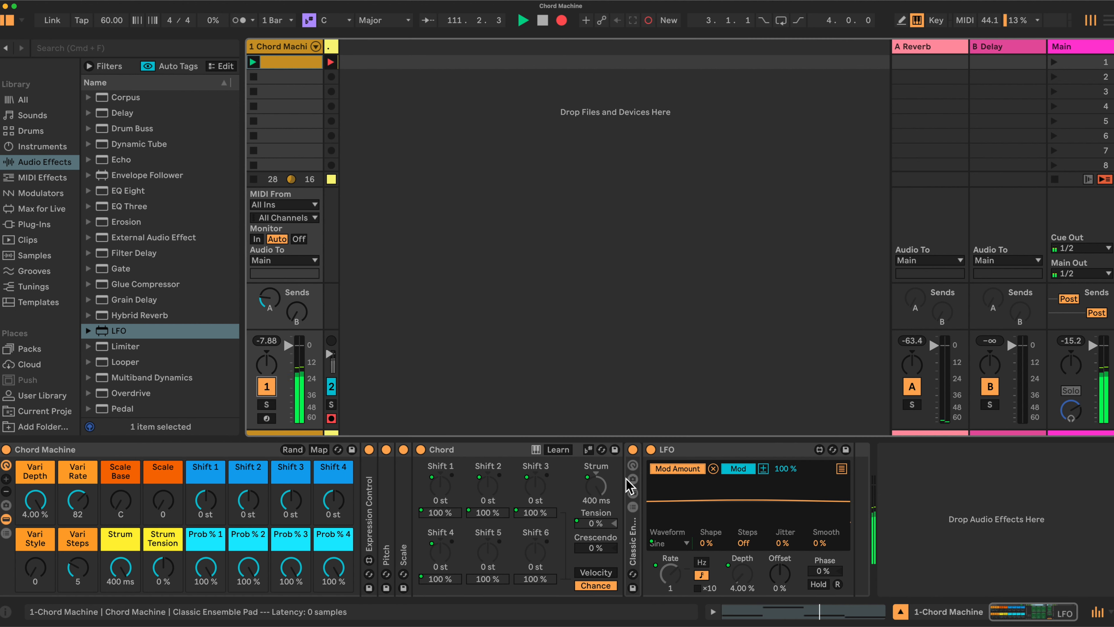
pyautogui.click(713, 611)
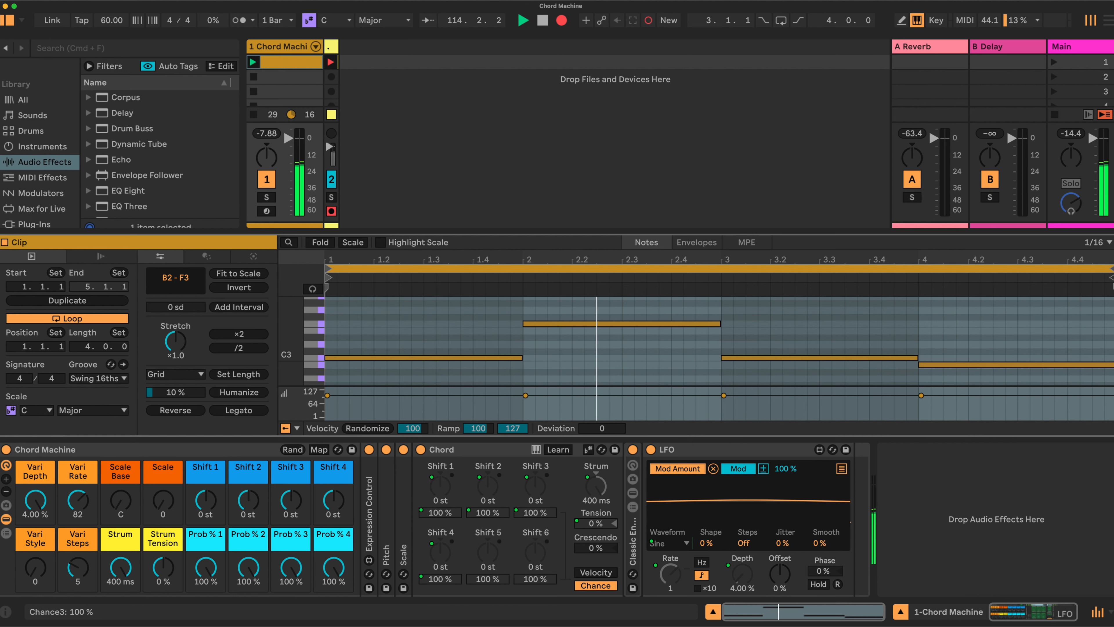
# - Lower Prob % 3 to 0.8 % and Prob % 1 to 0.0 %, with Shift 1 at +5 st, Shift 2 at +7 st and Shift 3 at +10 st
pyautogui.moveTo(290, 568); pyautogui.dragTo(291, 615)
pyautogui.moveTo(214, 559); pyautogui.dragTo(214, 605)
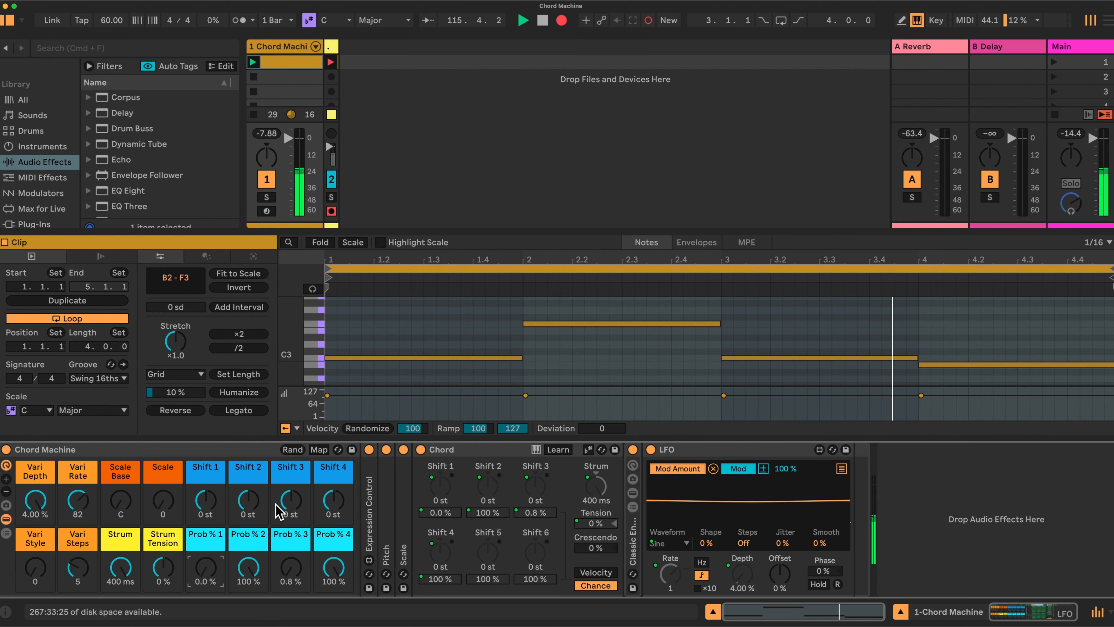
pyautogui.moveTo(207, 501); pyautogui.dragTo(290, 494)
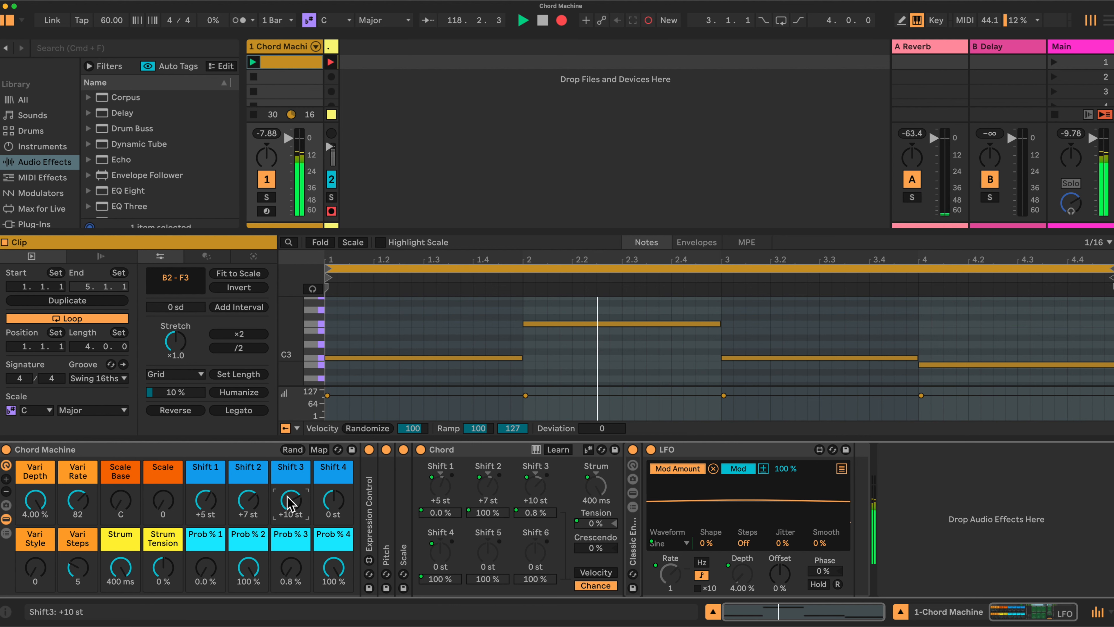
# - Set Prob % 3 to 99 %, Prob % 1 to 100 % and Prob % 4 to 0.0 %, with Shift 1 at +3 st
pyautogui.moveTo(291, 567); pyautogui.dragTo(291, 481)
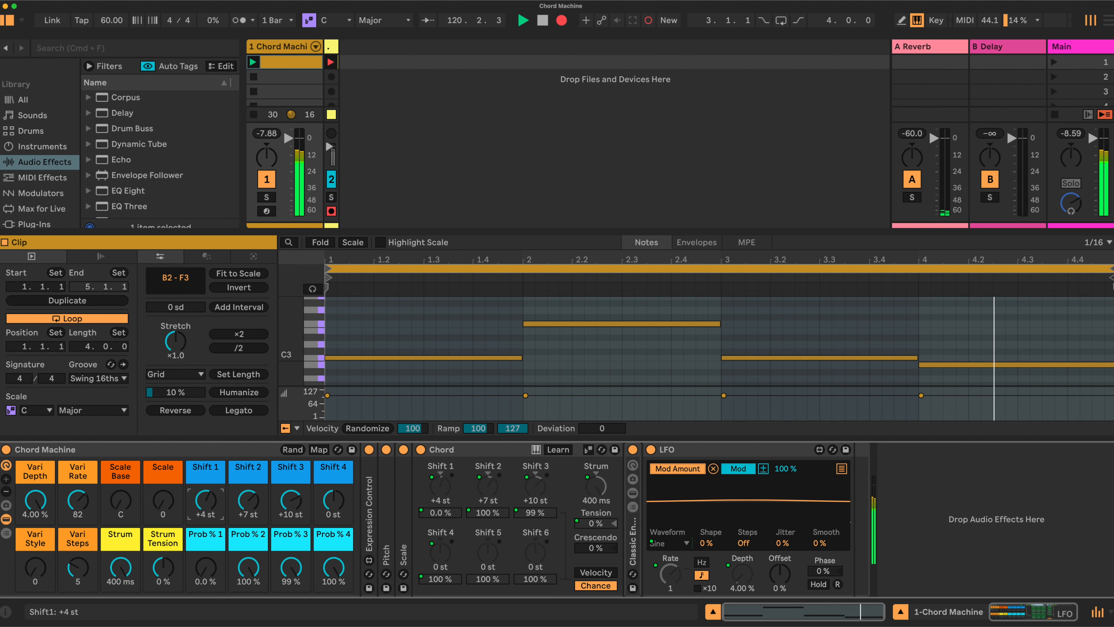
pyautogui.moveTo(206, 568)
pyautogui.mouseDown()
pyautogui.moveTo(205, 545)
pyautogui.moveTo(206, 564)
pyautogui.mouseUp()
pyautogui.moveTo(322, 569); pyautogui.dragTo(322, 610)
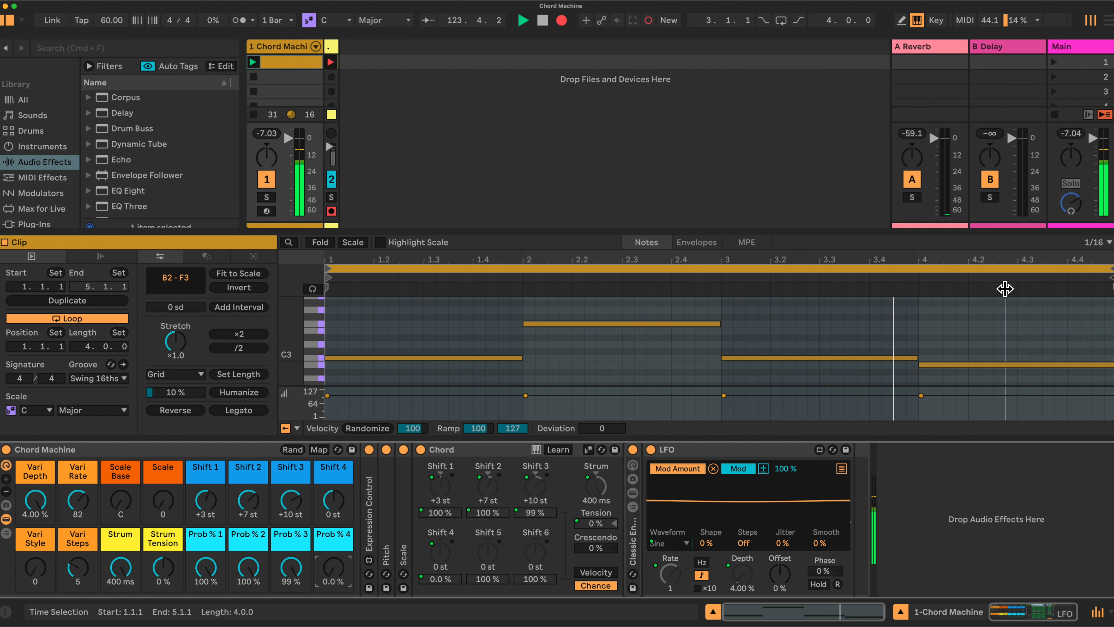
# - Shorten the clip's loop to its first bar, from 1.1.1 to 2.1.1
pyautogui.click(490, 358)
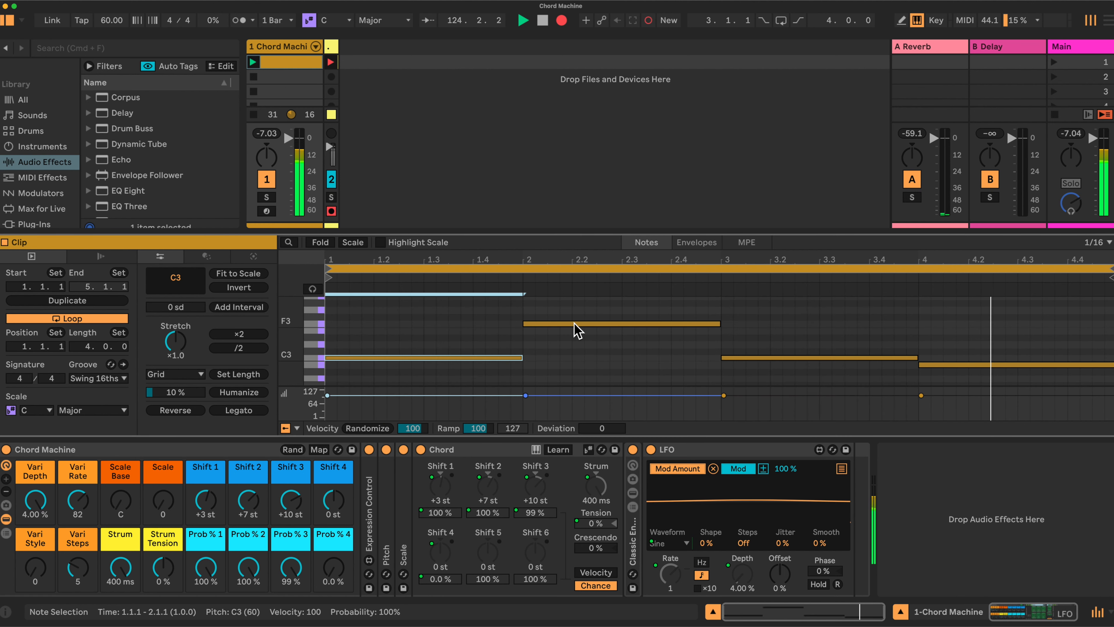
pyautogui.click(574, 324)
pyautogui.moveTo(1111, 269); pyautogui.dragTo(523, 268)
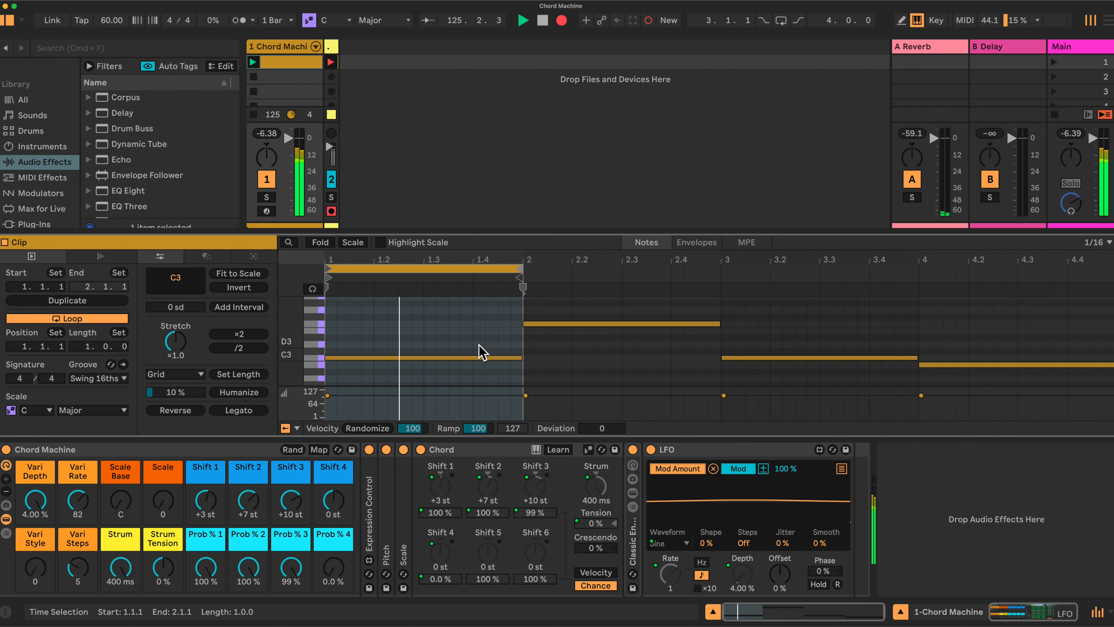
# - Replace the first bar's long C3 note with six C3 notes at eighth-note spacing, extending the last to 1.4.3, and set Strum to 0.00 ms
pyautogui.click(475, 357)
pyautogui.press('Delete')
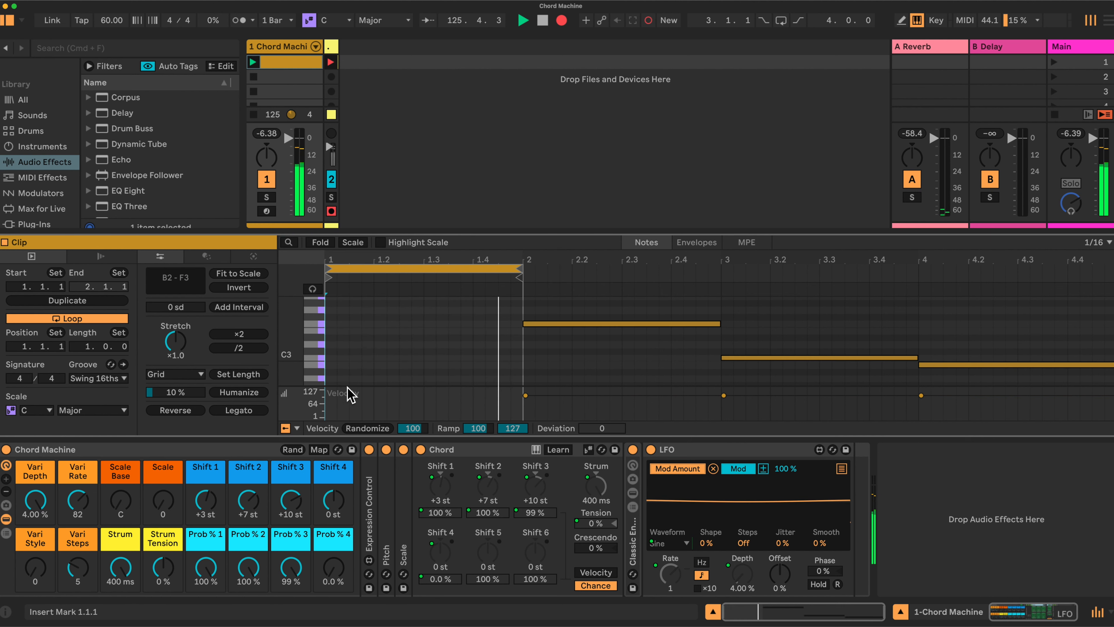
pyautogui.press('b')
pyautogui.click(333, 357)
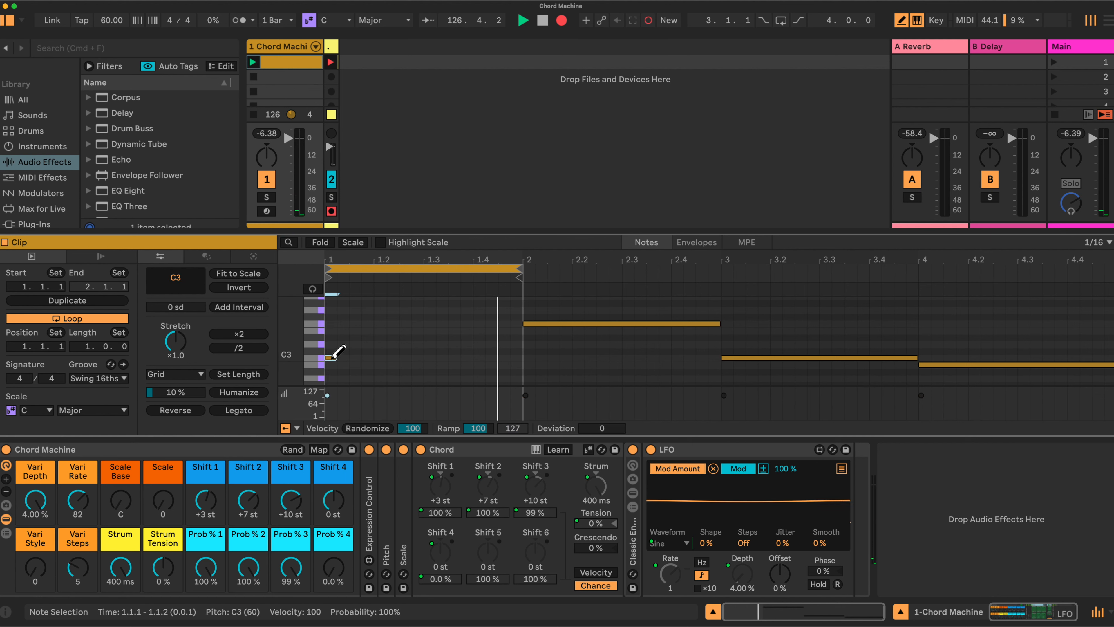
pyautogui.click(353, 357)
pyautogui.click(379, 357)
pyautogui.click(404, 357)
pyautogui.click(435, 357)
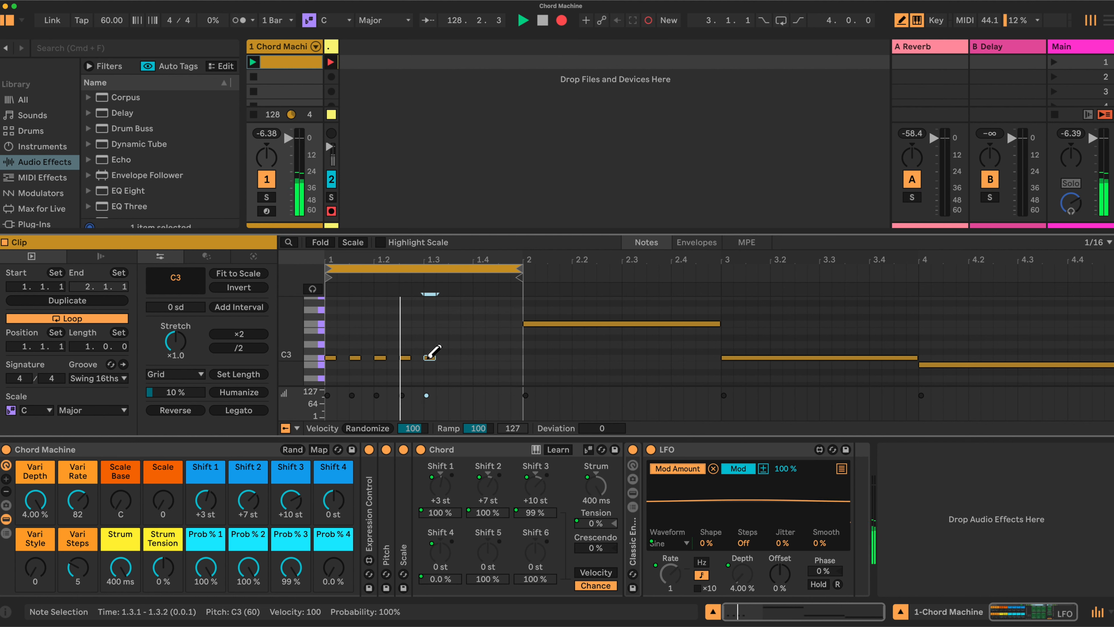
pyautogui.click(453, 358)
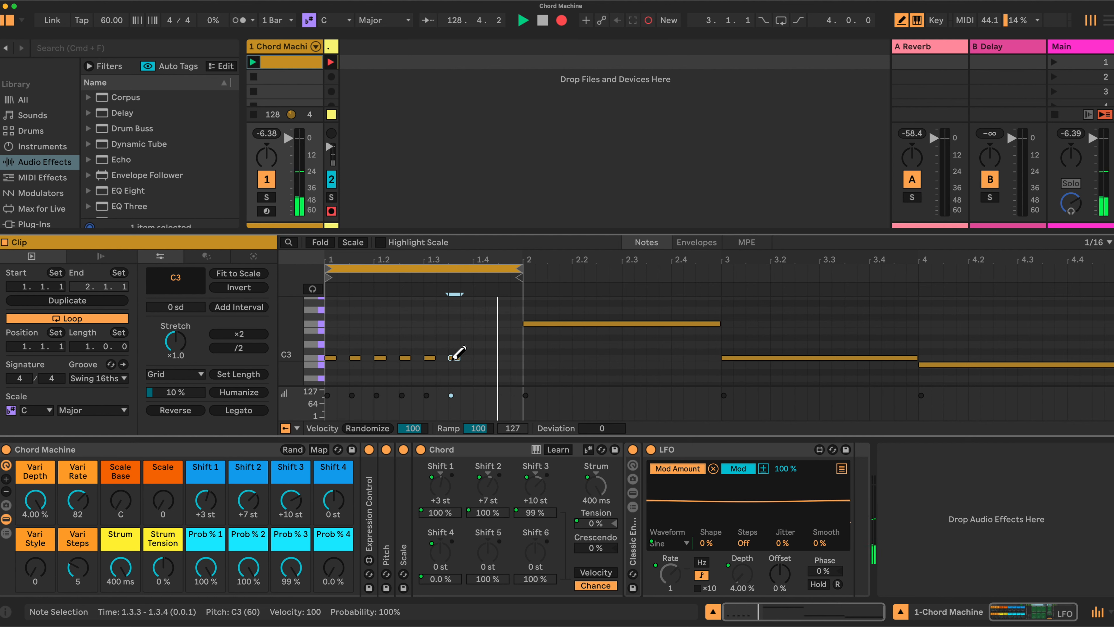
pyautogui.moveTo(459, 357); pyautogui.dragTo(498, 358)
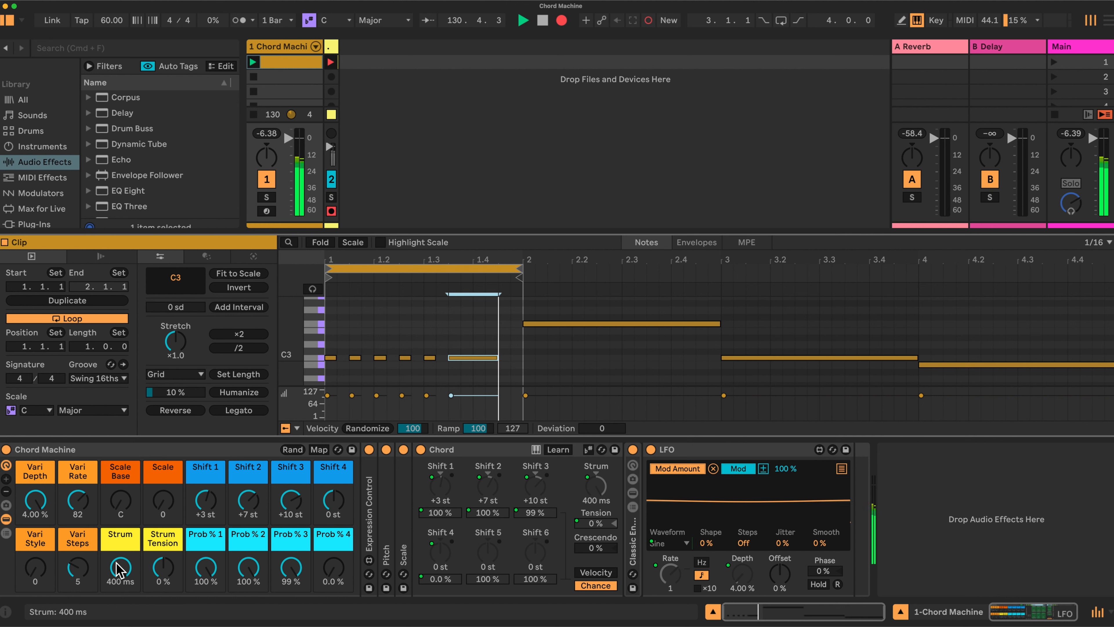
pyautogui.moveTo(120, 567)
pyautogui.mouseDown()
pyautogui.moveTo(120, 590)
pyautogui.moveTo(120, 579)
pyautogui.mouseUp()
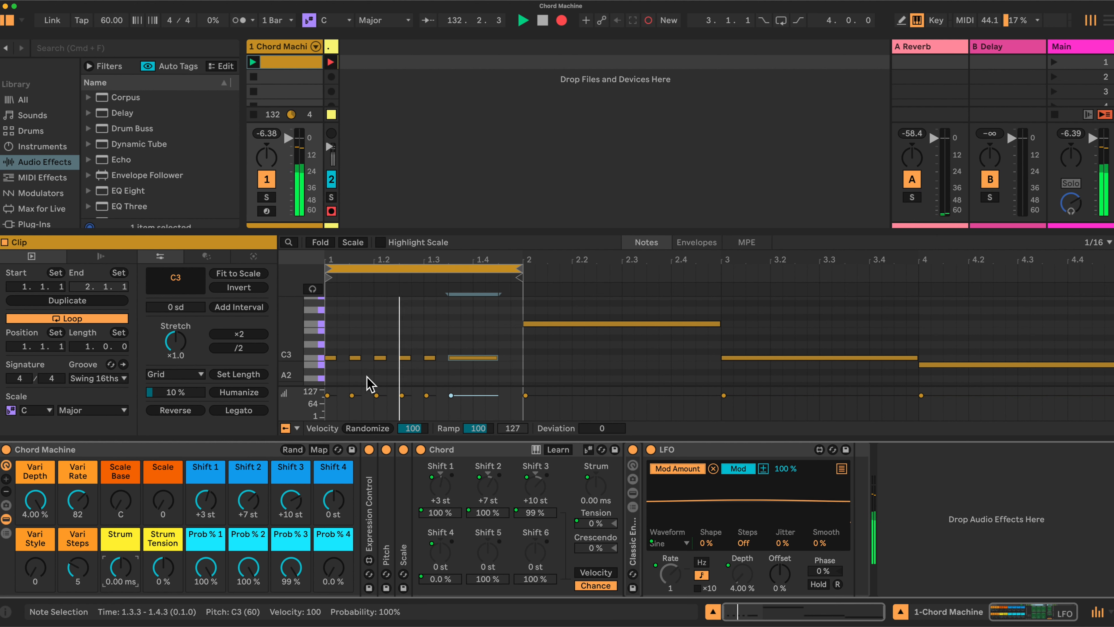
# - Rework the first bar into three longer C3 notes starting at 1.1.1, 1.2.1 and 1.3.1, removing the extra short notes
pyautogui.click(429, 358)
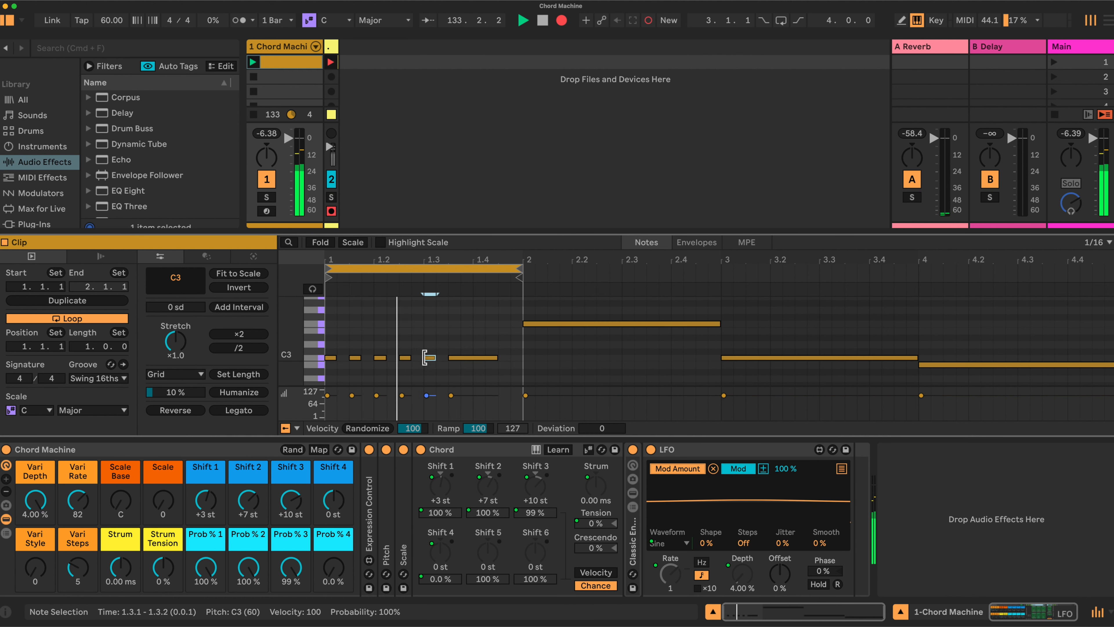
pyautogui.click(456, 358)
pyautogui.press('Delete')
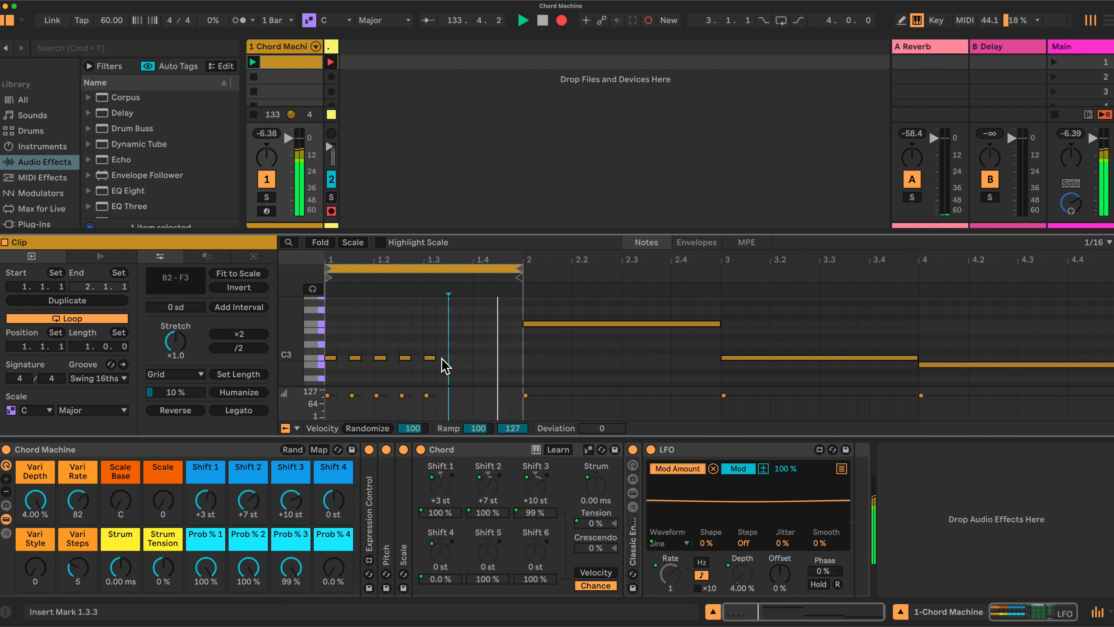
pyautogui.moveTo(434, 358); pyautogui.dragTo(473, 358)
pyautogui.moveTo(386, 358); pyautogui.dragTo(407, 357)
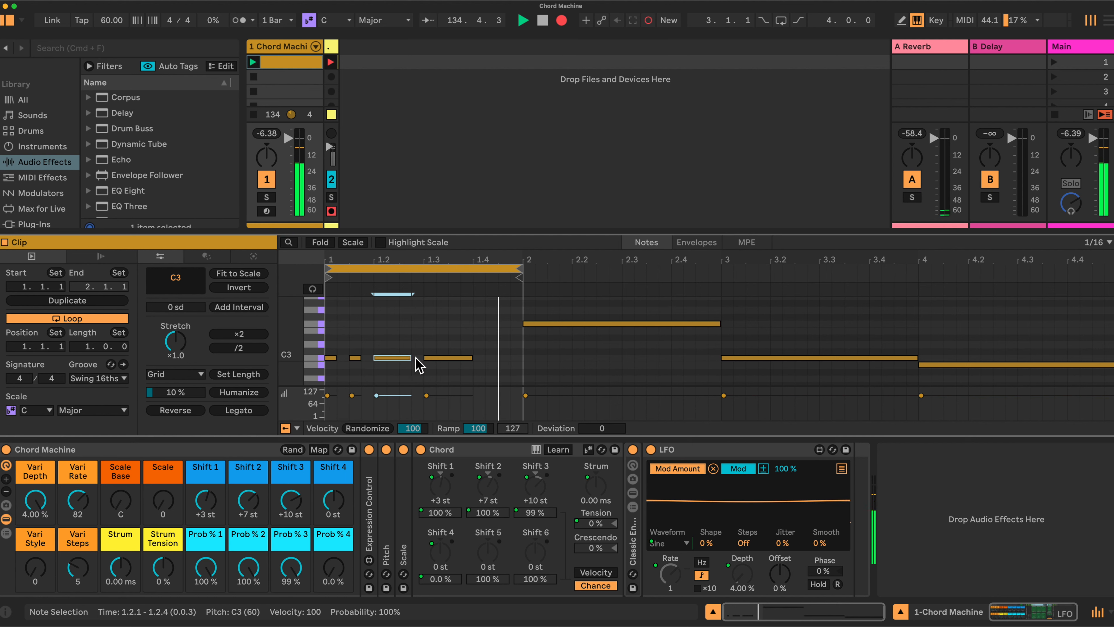
pyautogui.click(356, 358)
pyautogui.press('Delete')
pyautogui.click(335, 358)
pyautogui.moveTo(335, 357); pyautogui.dragTo(361, 358)
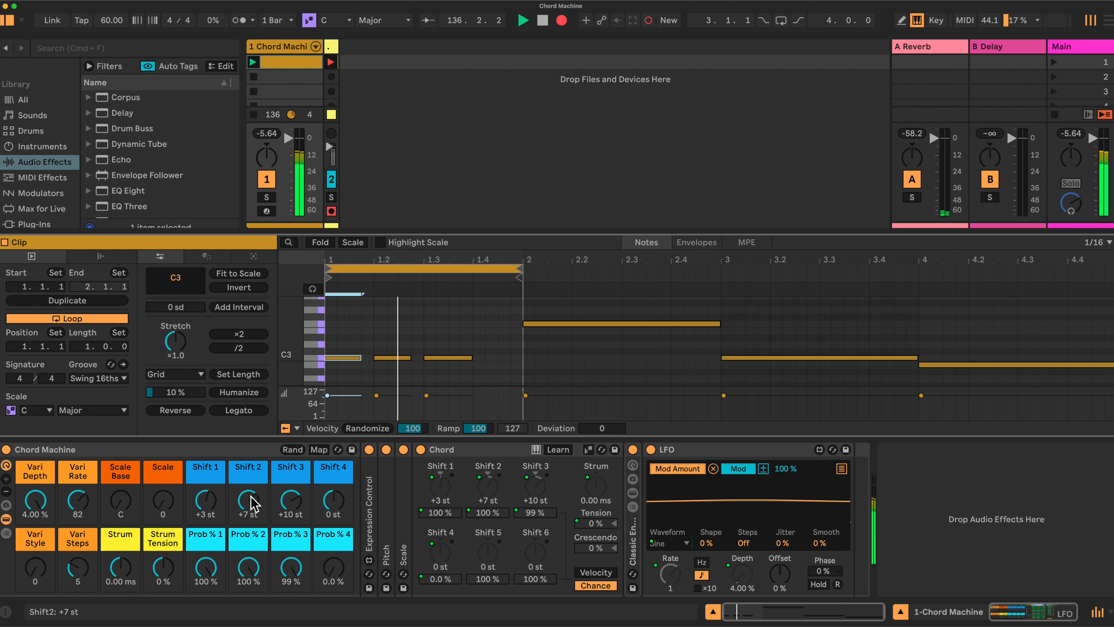
# - Set Prob % 3 to 0.0 %, then try Strum at 400 ms and return it to 0.00 ms
pyautogui.moveTo(292, 569); pyautogui.dragTo(291, 615)
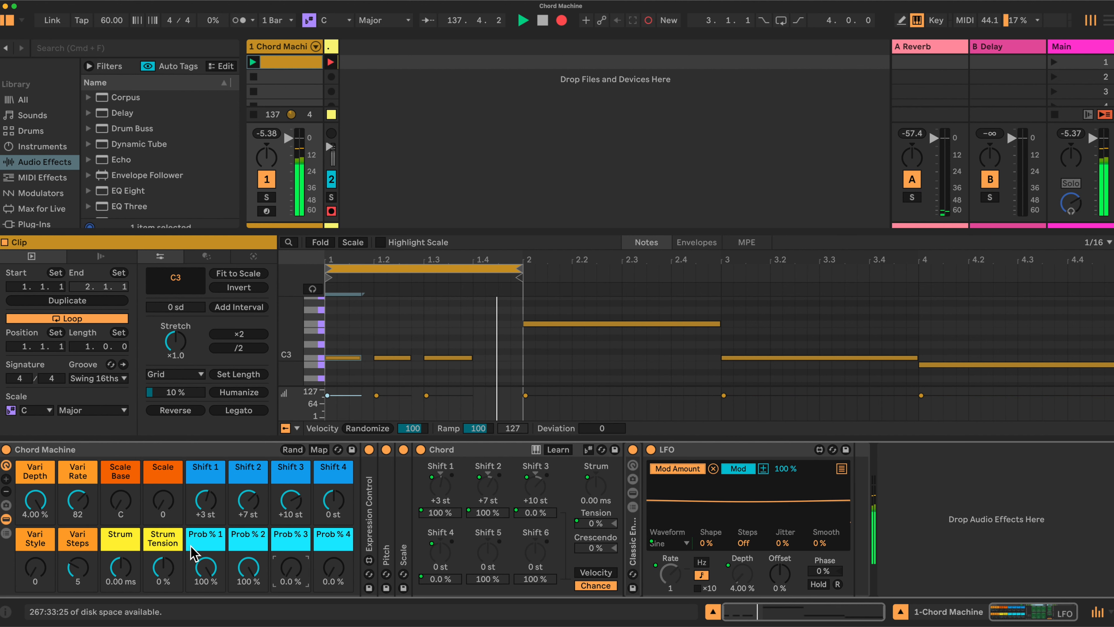
pyautogui.moveTo(119, 571); pyautogui.dragTo(119, 523)
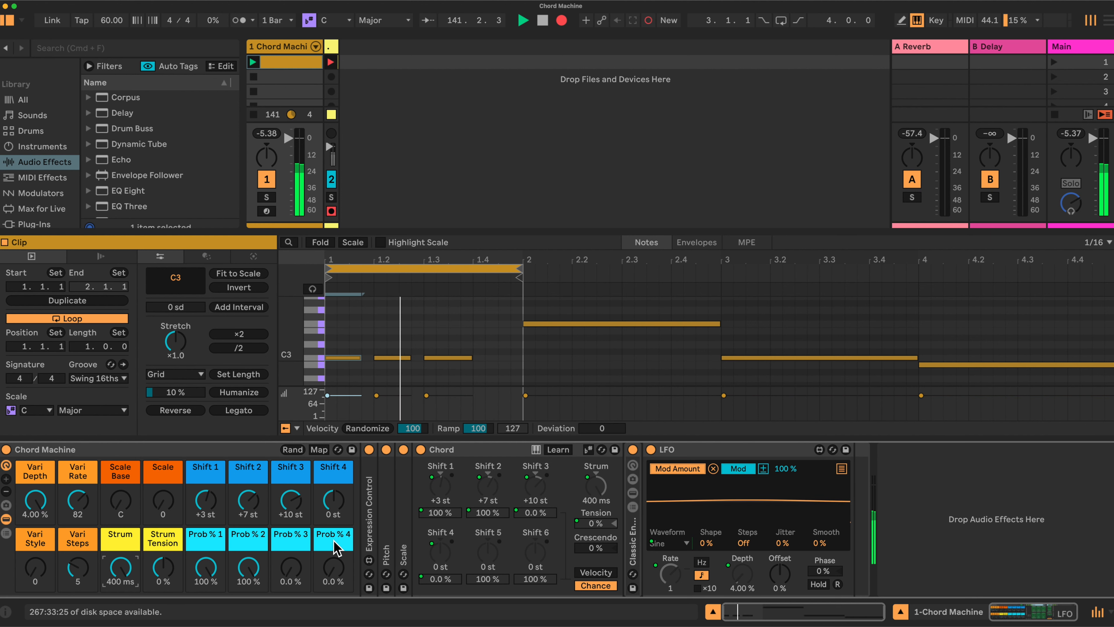
pyautogui.moveTo(120, 567); pyautogui.dragTo(121, 599)
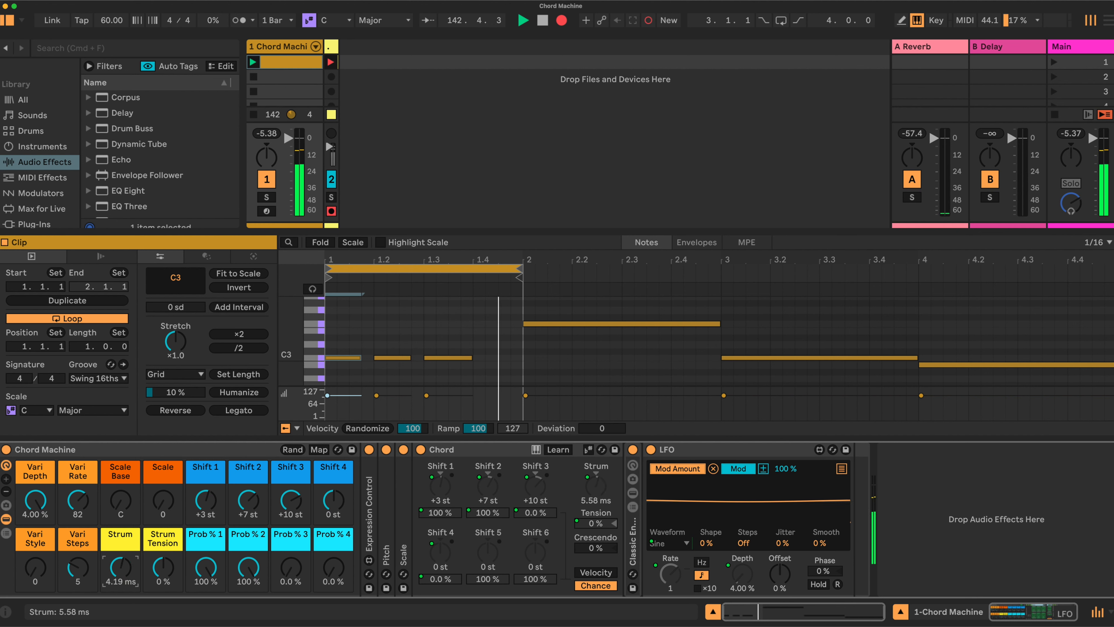
pyautogui.moveTo(120, 600); pyautogui.dragTo(122, 570)
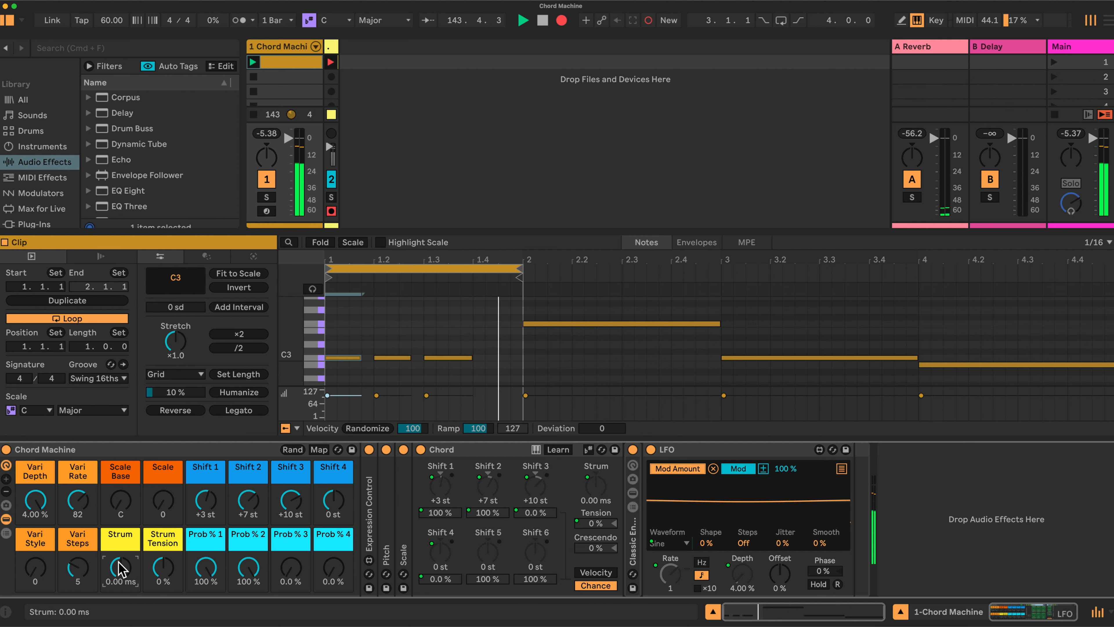
# - Mute the Chord Machine track, then unfold the Classic Ensemble Pad and delete it from the rack
pyautogui.click(269, 185)
pyautogui.click(599, 404)
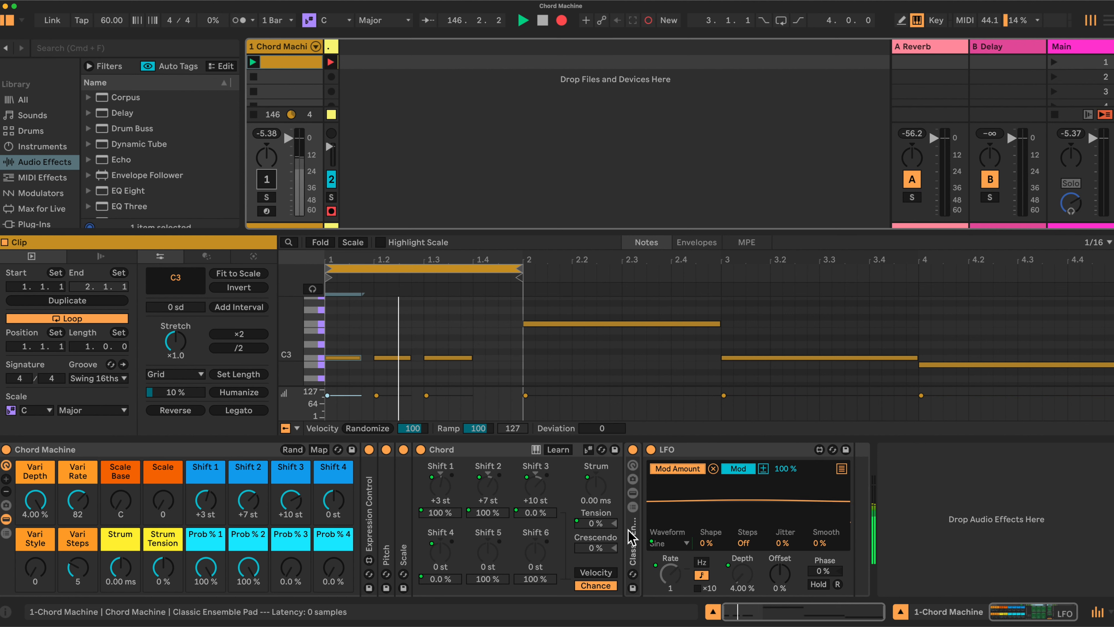
pyautogui.doubleClick(627, 518)
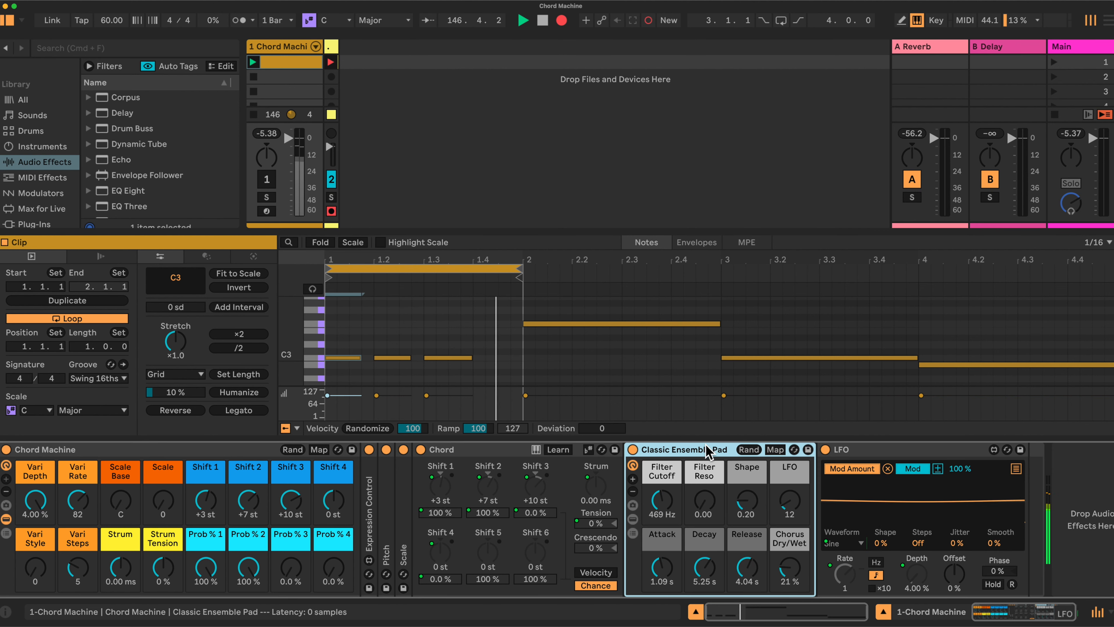
pyautogui.press('Delete')
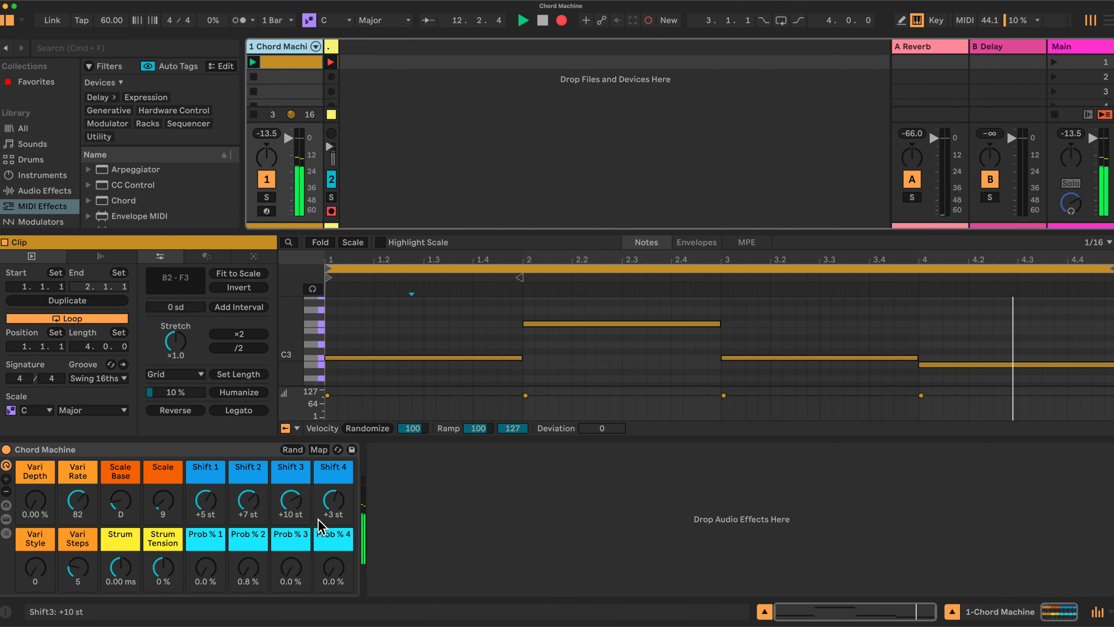
# - Raise the Prob % 4 and Prob % 2 macros to 100 % and set Vari Depth to 0.60 %
pyautogui.moveTo(335, 570); pyautogui.dragTo(334, 557)
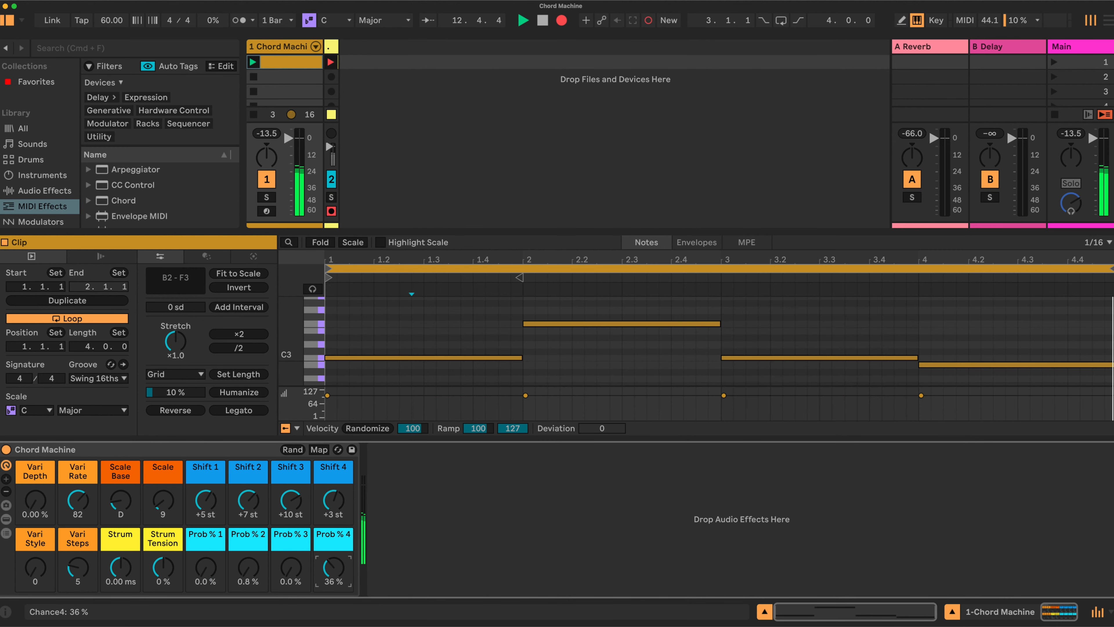
pyautogui.moveTo(334, 569); pyautogui.dragTo(334, 562)
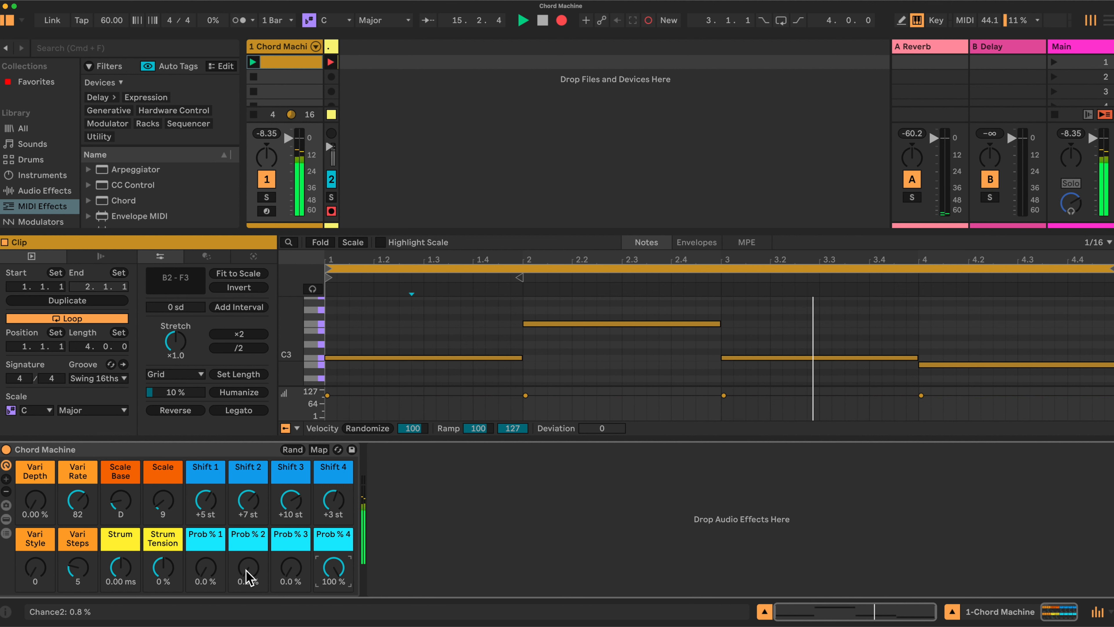
pyautogui.moveTo(248, 568); pyautogui.dragTo(248, 547)
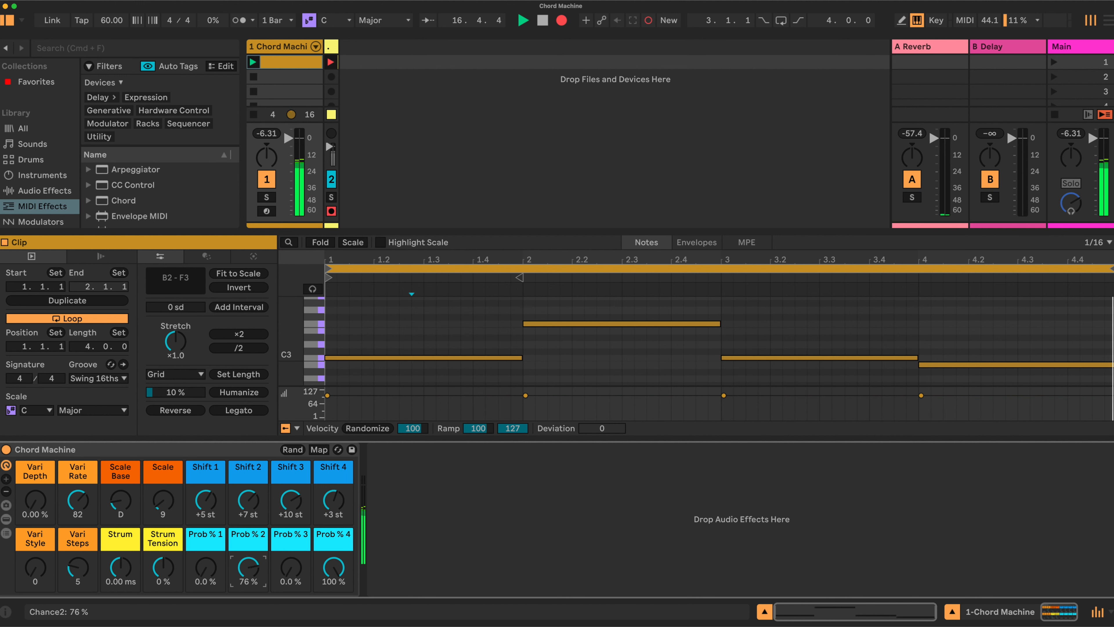
pyautogui.moveTo(248, 540); pyautogui.dragTo(248, 538)
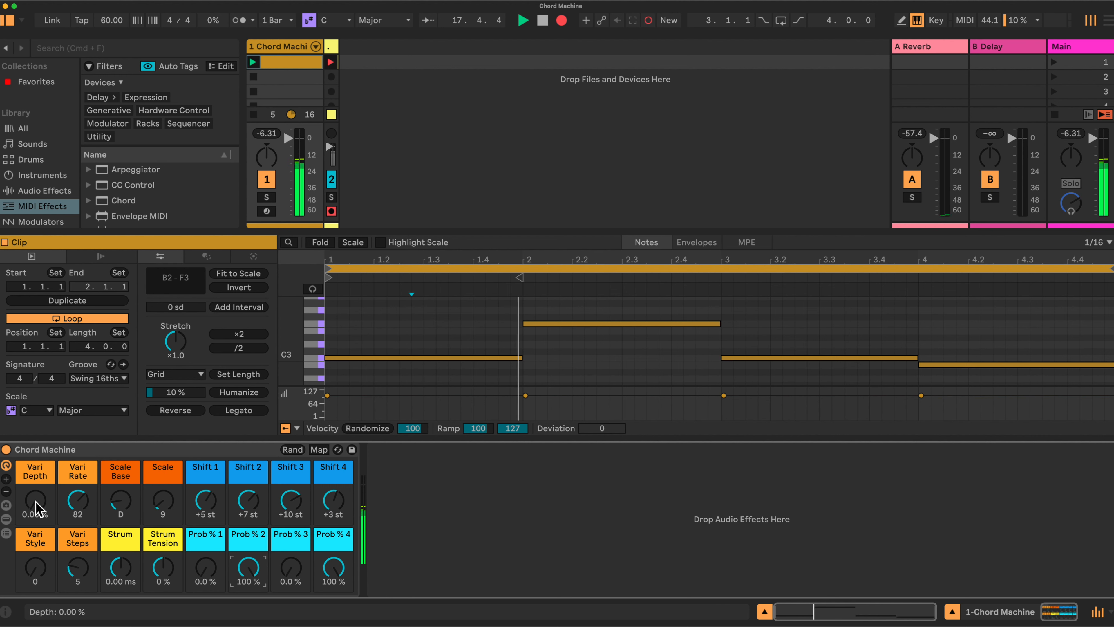
pyautogui.moveTo(35, 501); pyautogui.dragTo(35, 498)
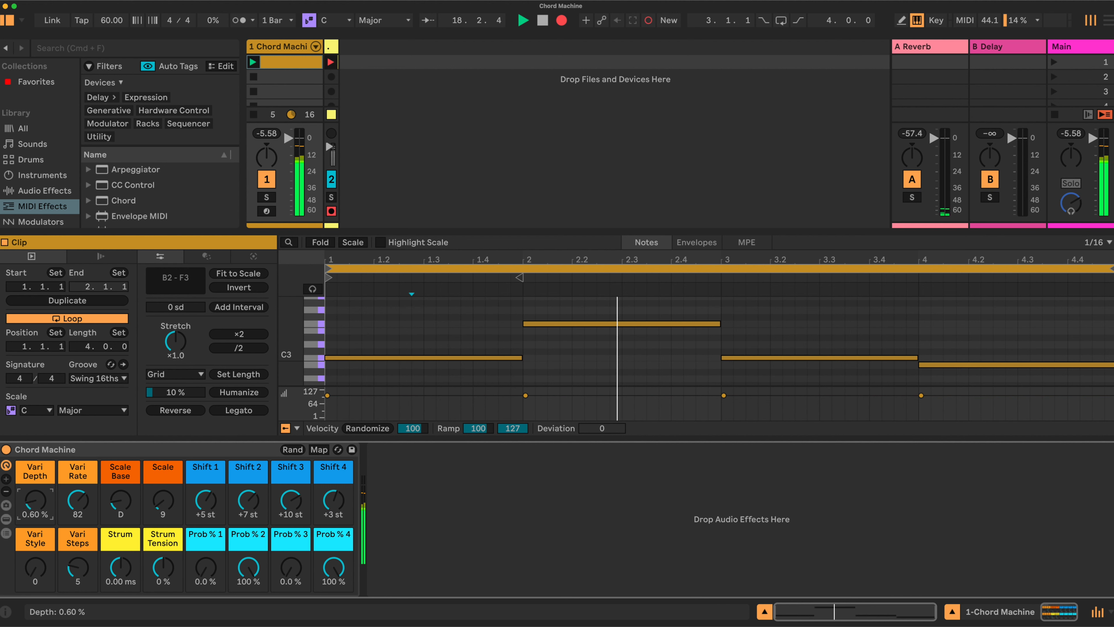